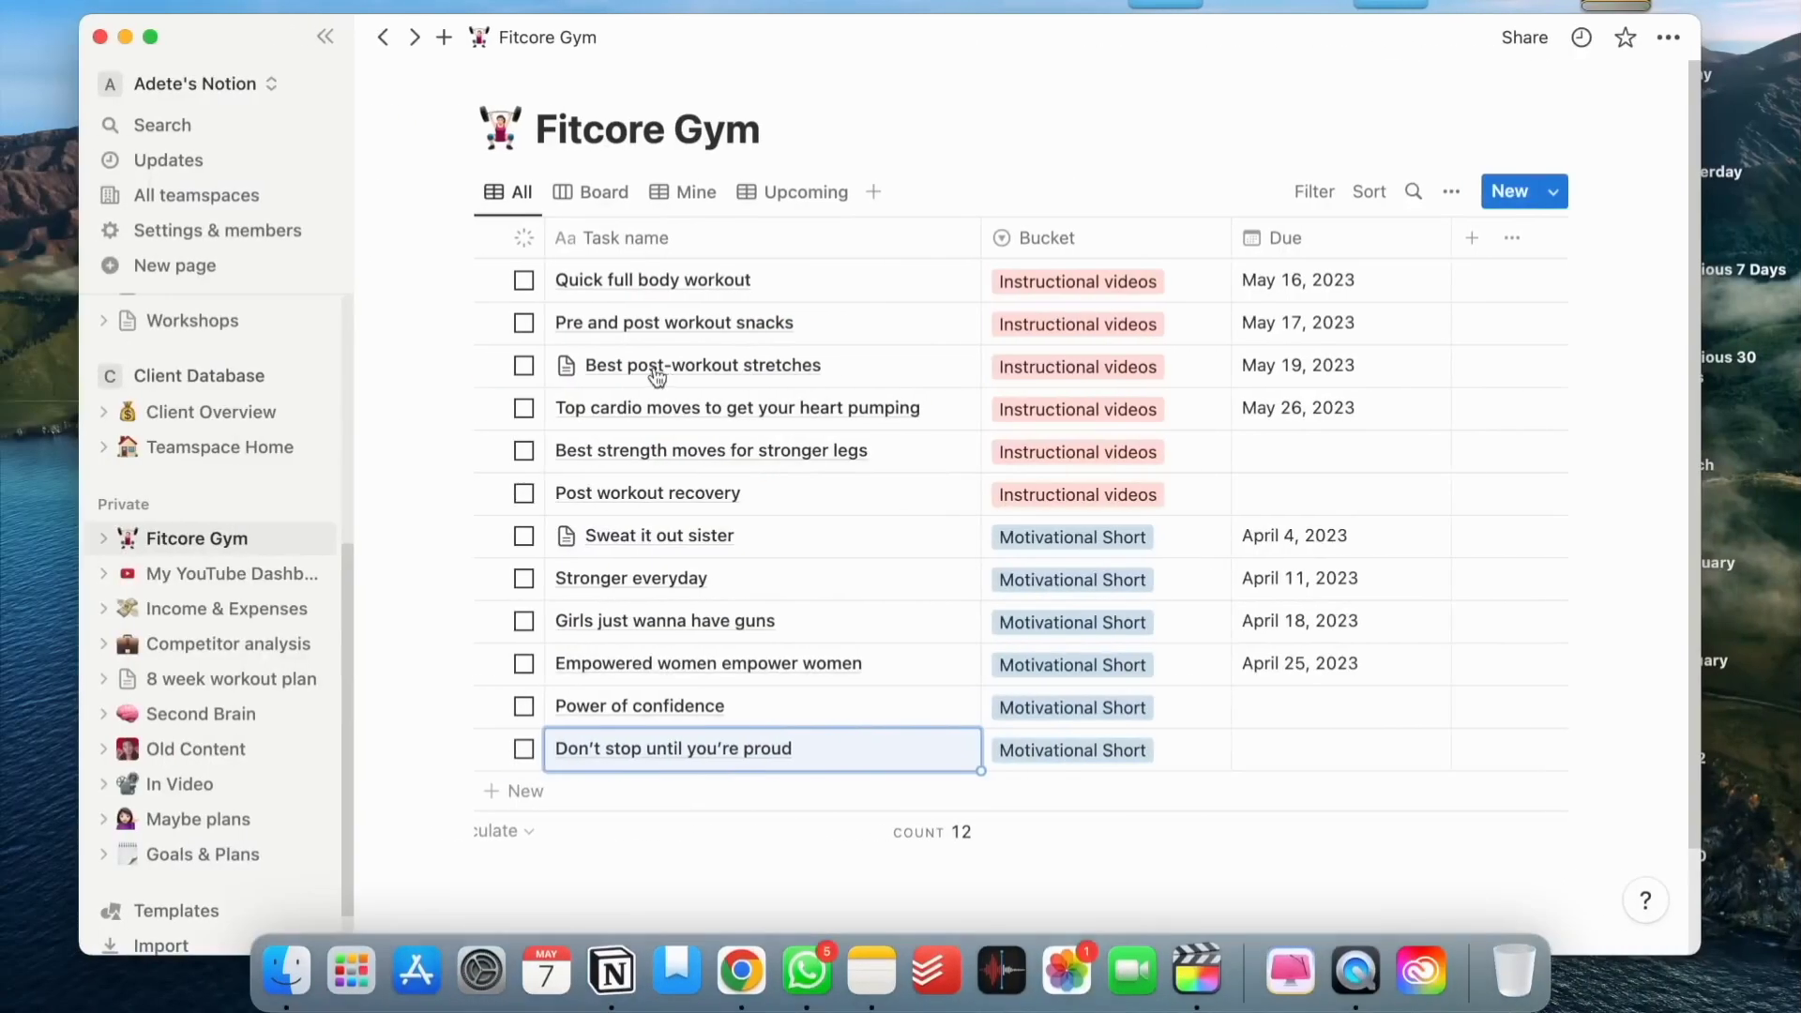
- Open the Quick full body workout task in the Fitcore Gym database and add notes on jumping jacks, squats, lunges and push-ups
{"action": "left_click", "coordinate": [796, 280]}
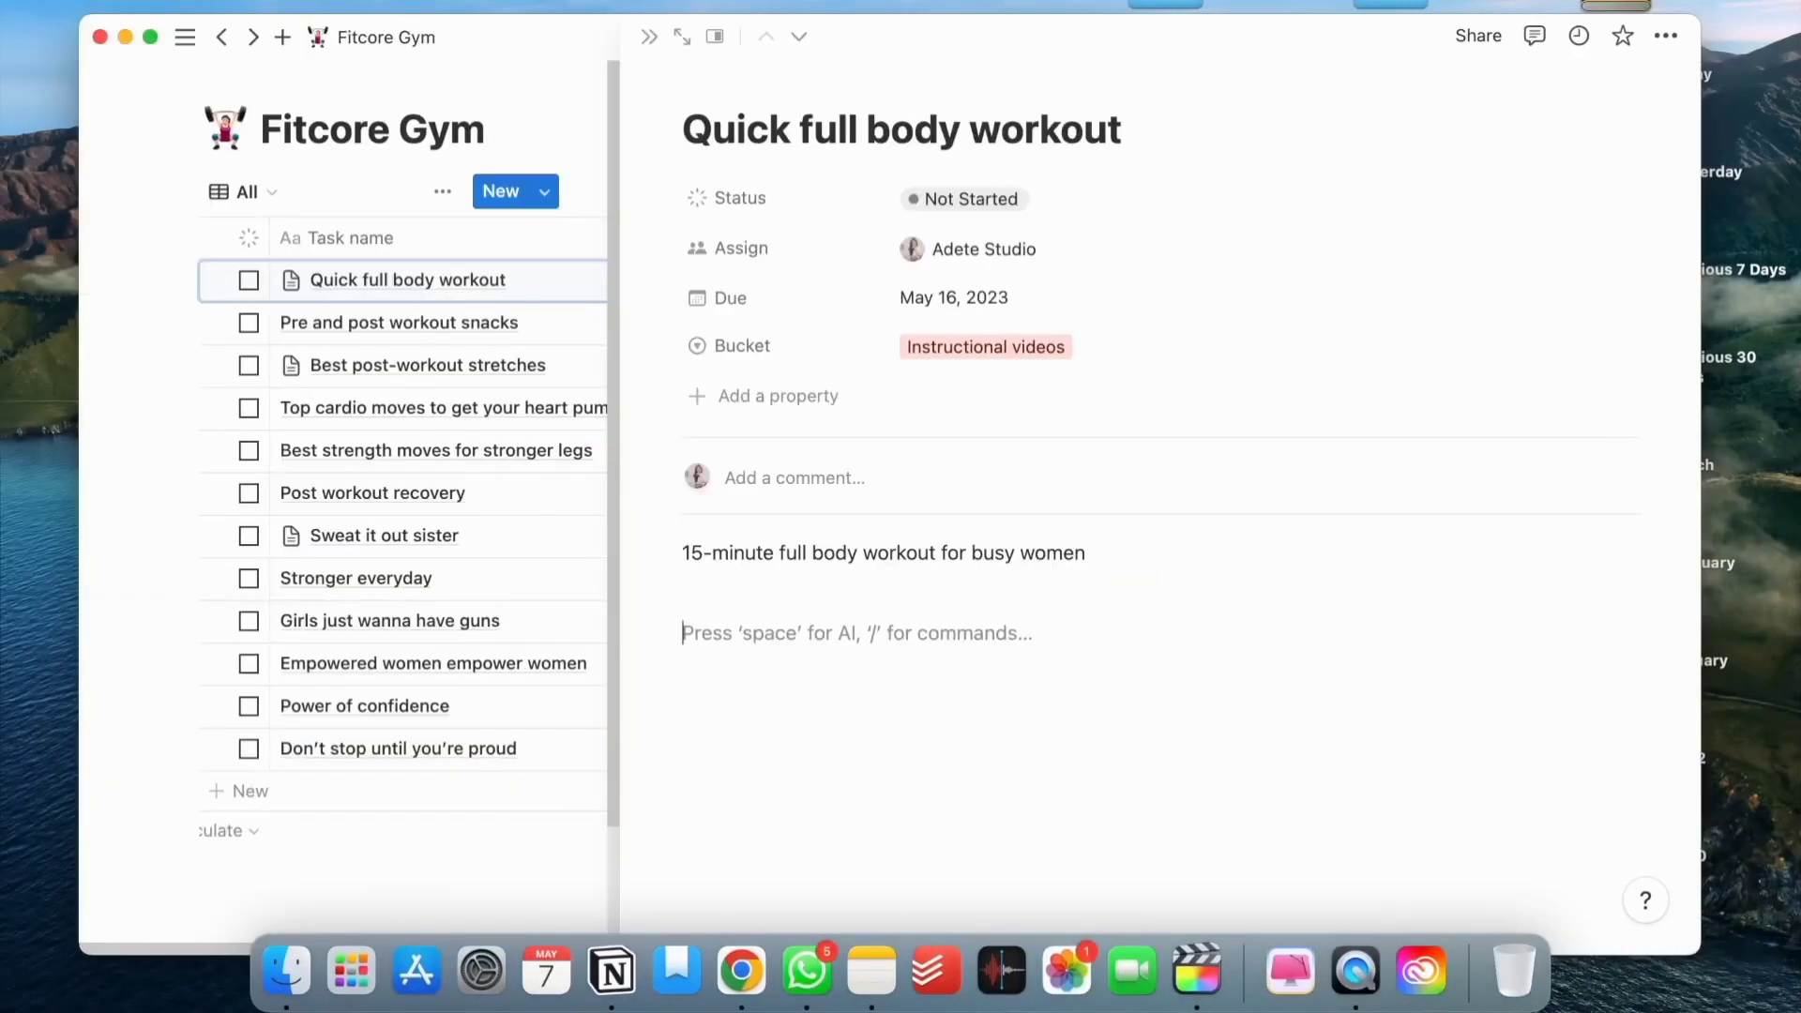
{"action": "type", "text": "Jumping jacks to get your heart rate up Squats for strong legs and glutes Lunges to work your legs and core Push-ups for a strong upper body Planks for a solid core These exercises are simple but effective and can be done anytime, anywhere. Don't forget to stretch before and after to prevent injury."}
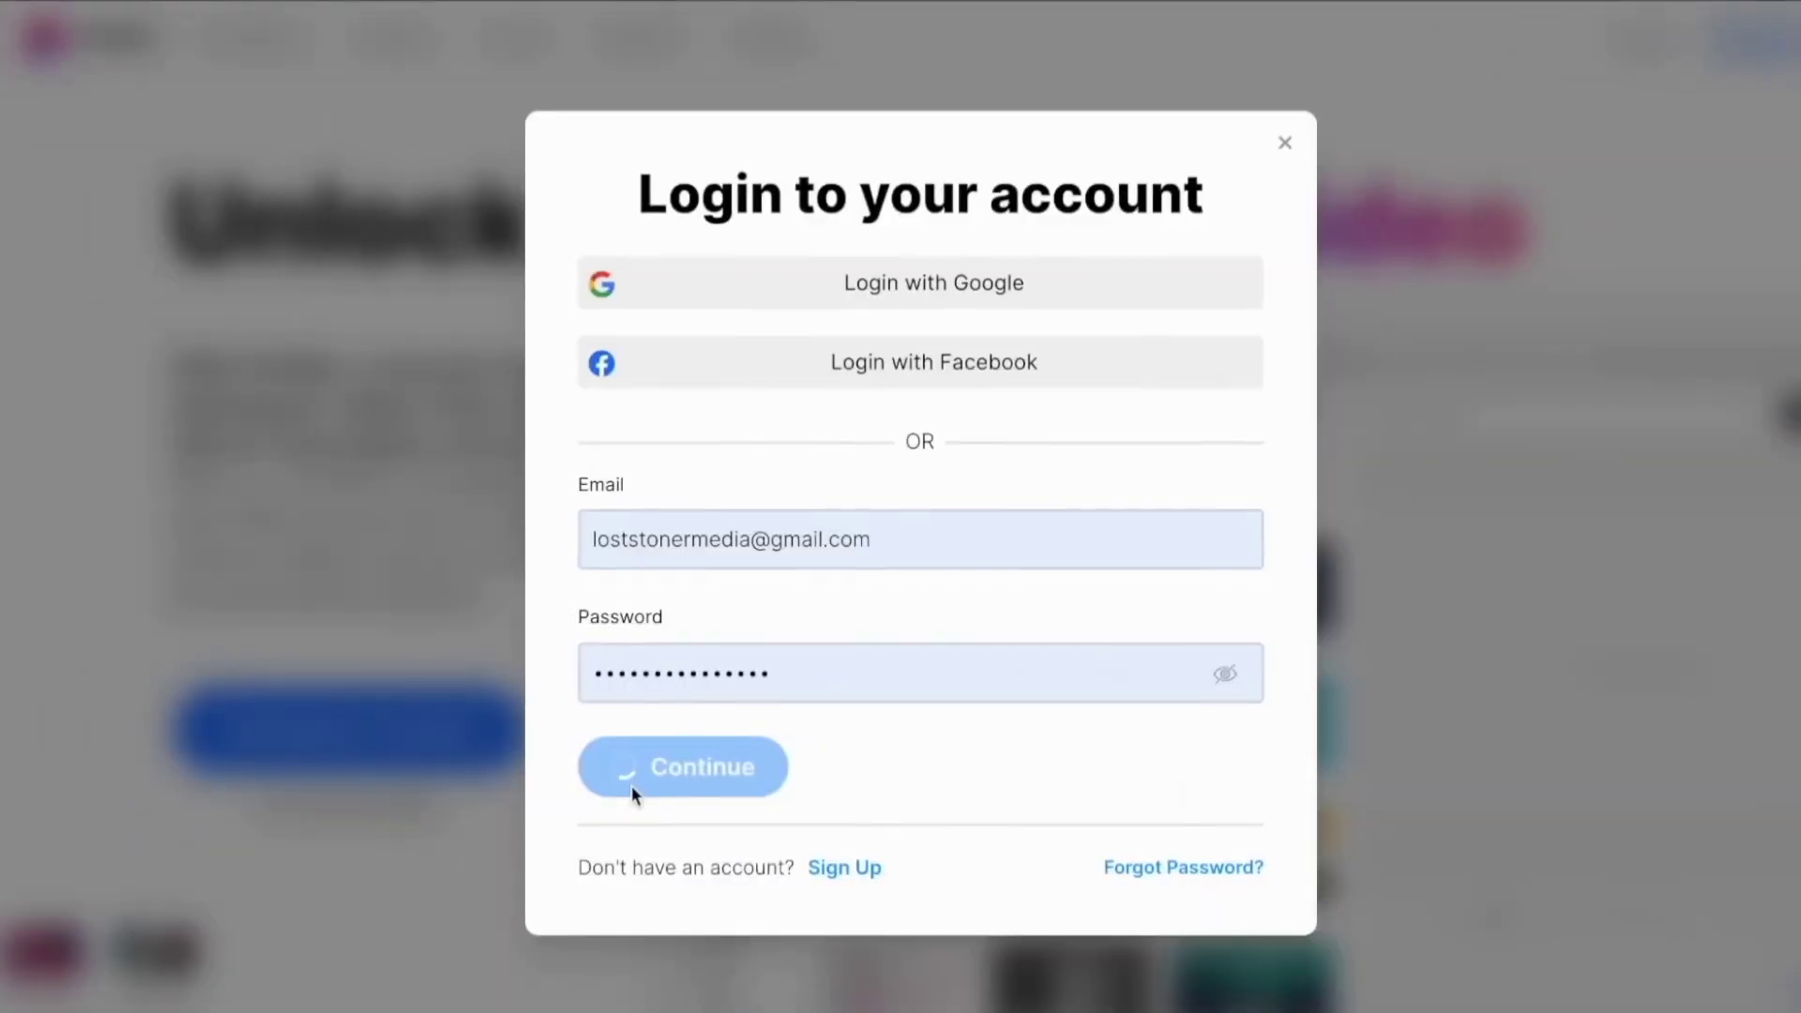
- Switch to InVideo, log in to the account and show the text-to-video templates in Portrait aspect ratio
{"action": "left_click", "coordinate": [630, 796]}
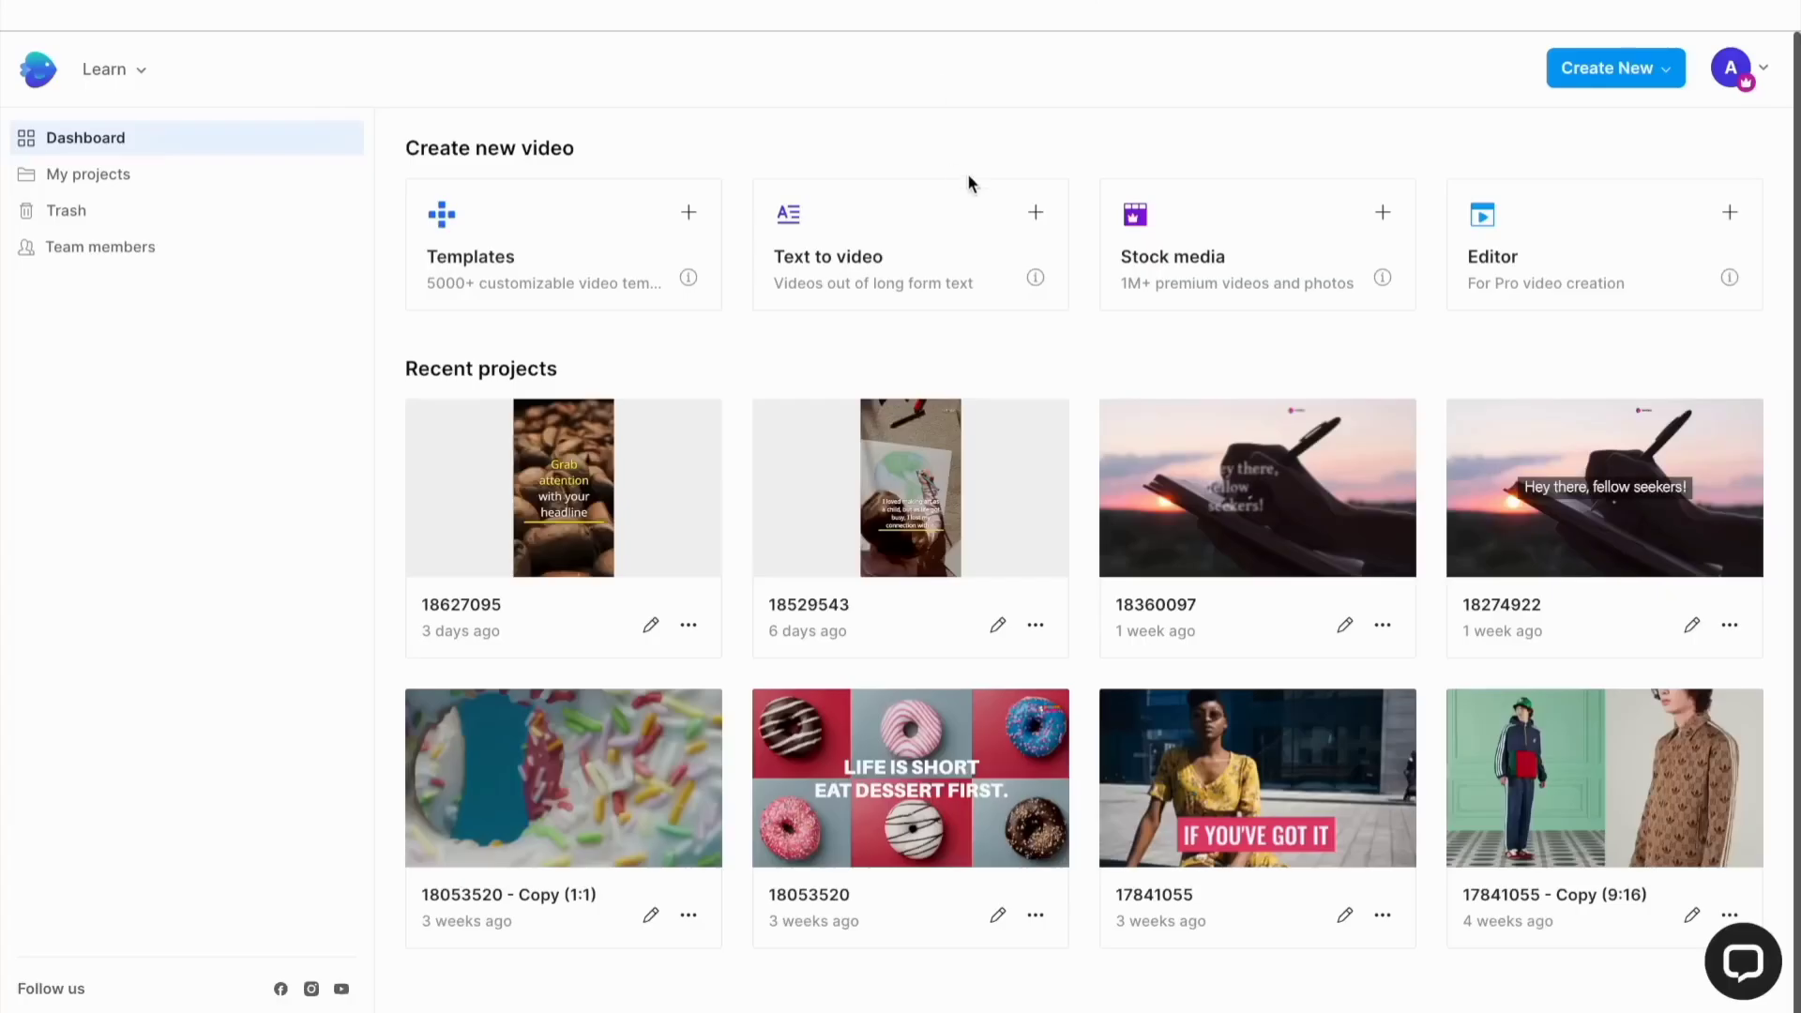
{"action": "left_click", "coordinate": [908, 251]}
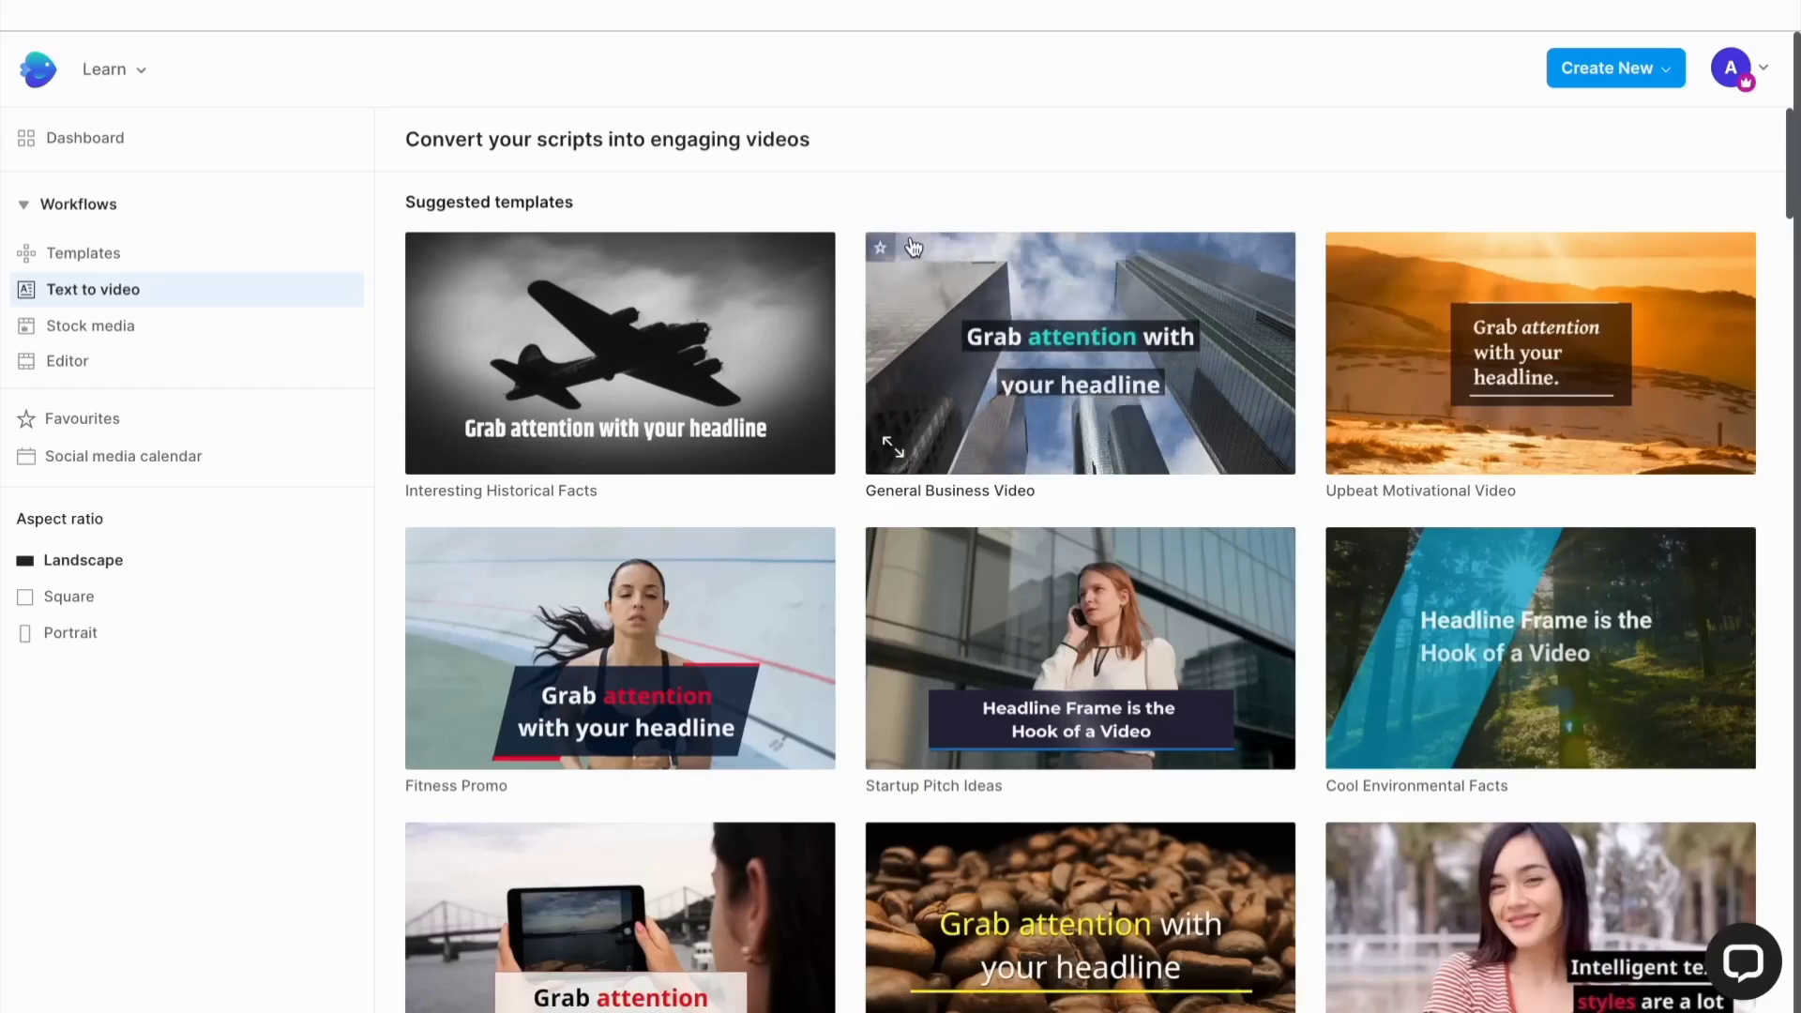
{"action": "scroll", "coordinate": [1075, 457], "scroll_direction": "down", "scroll_amount": 10}
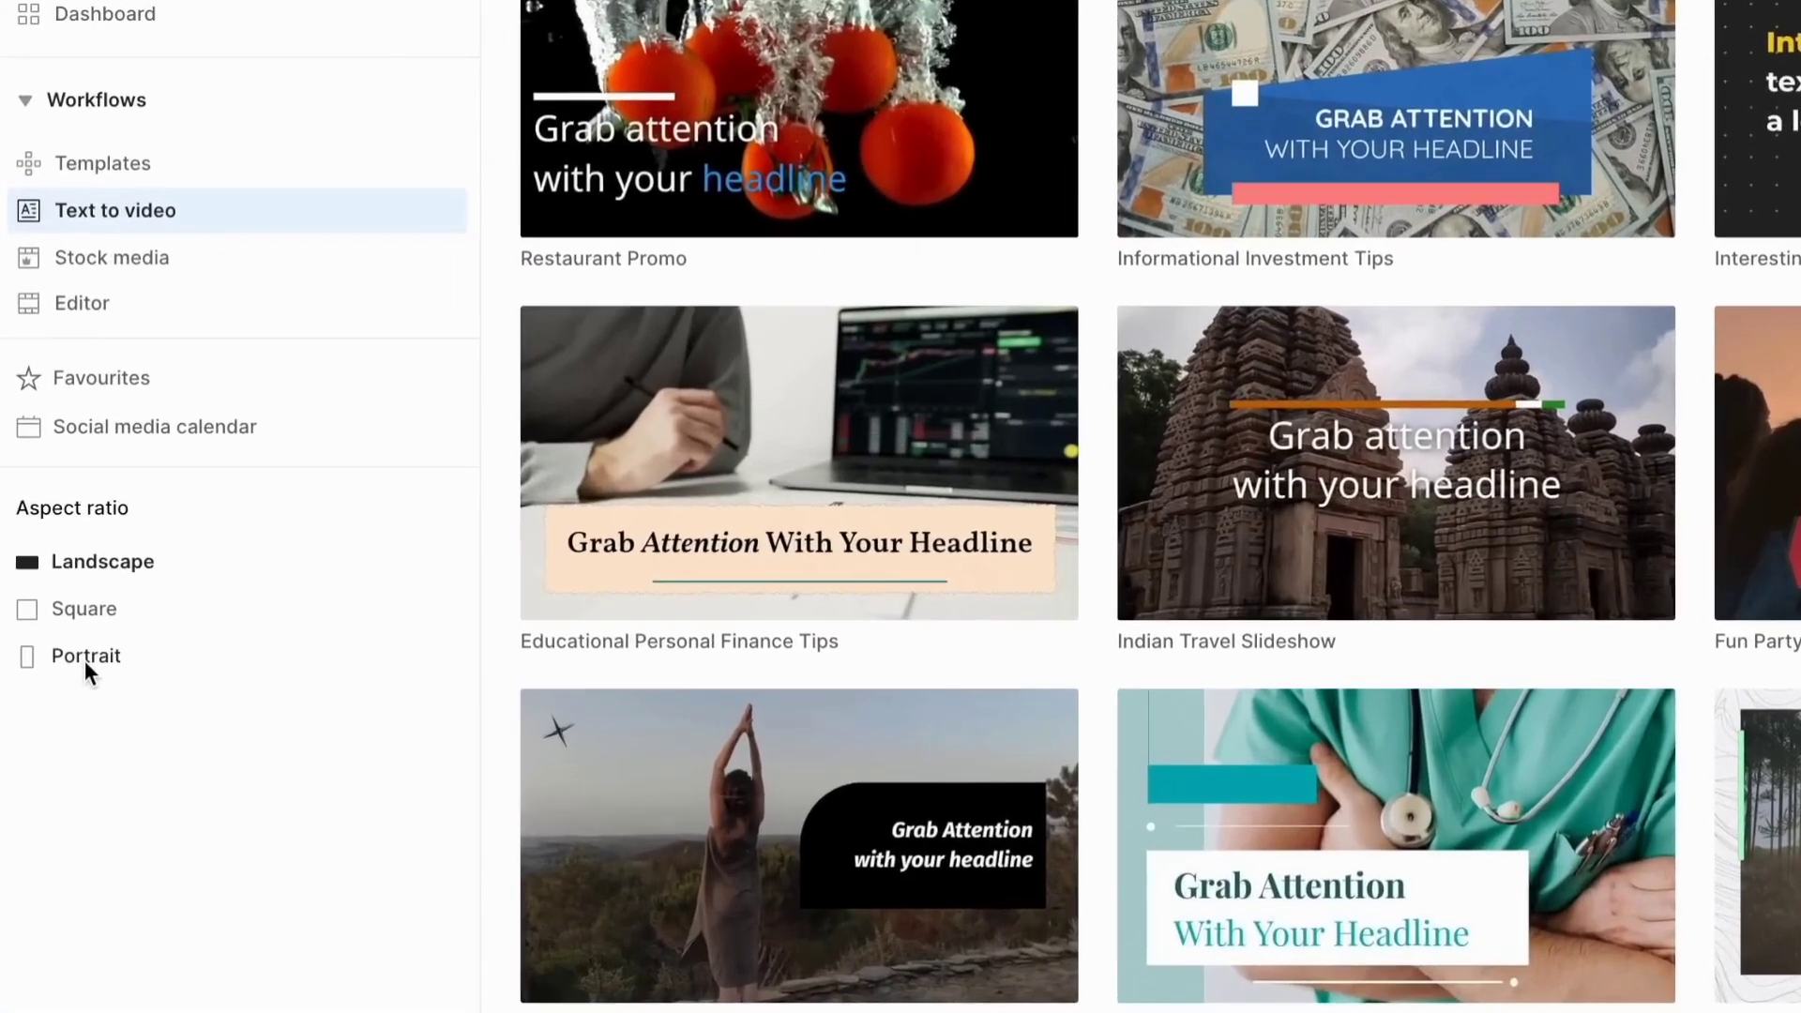
{"action": "left_click", "coordinate": [85, 657]}
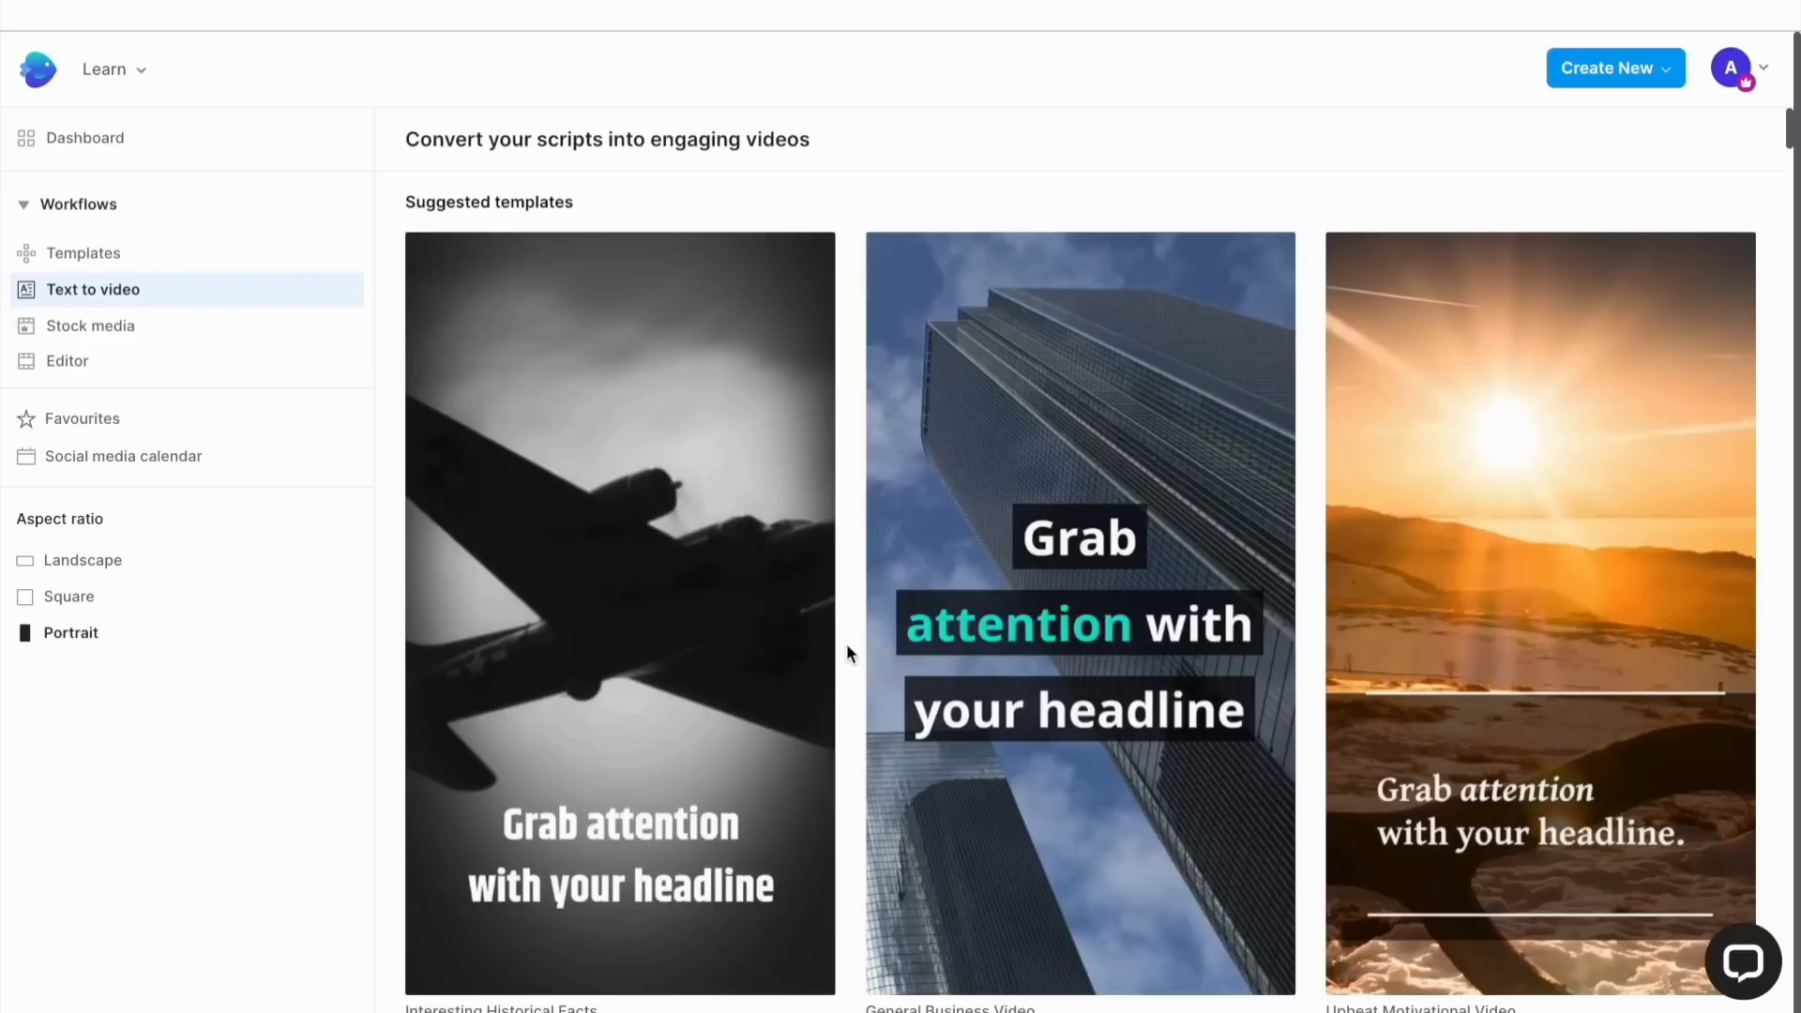
- Choose the Fun Coffee Facts template in Portrait (9:16) and start a project with it
{"action": "scroll", "coordinate": [1096, 672], "scroll_direction": "down", "scroll_amount": 10}
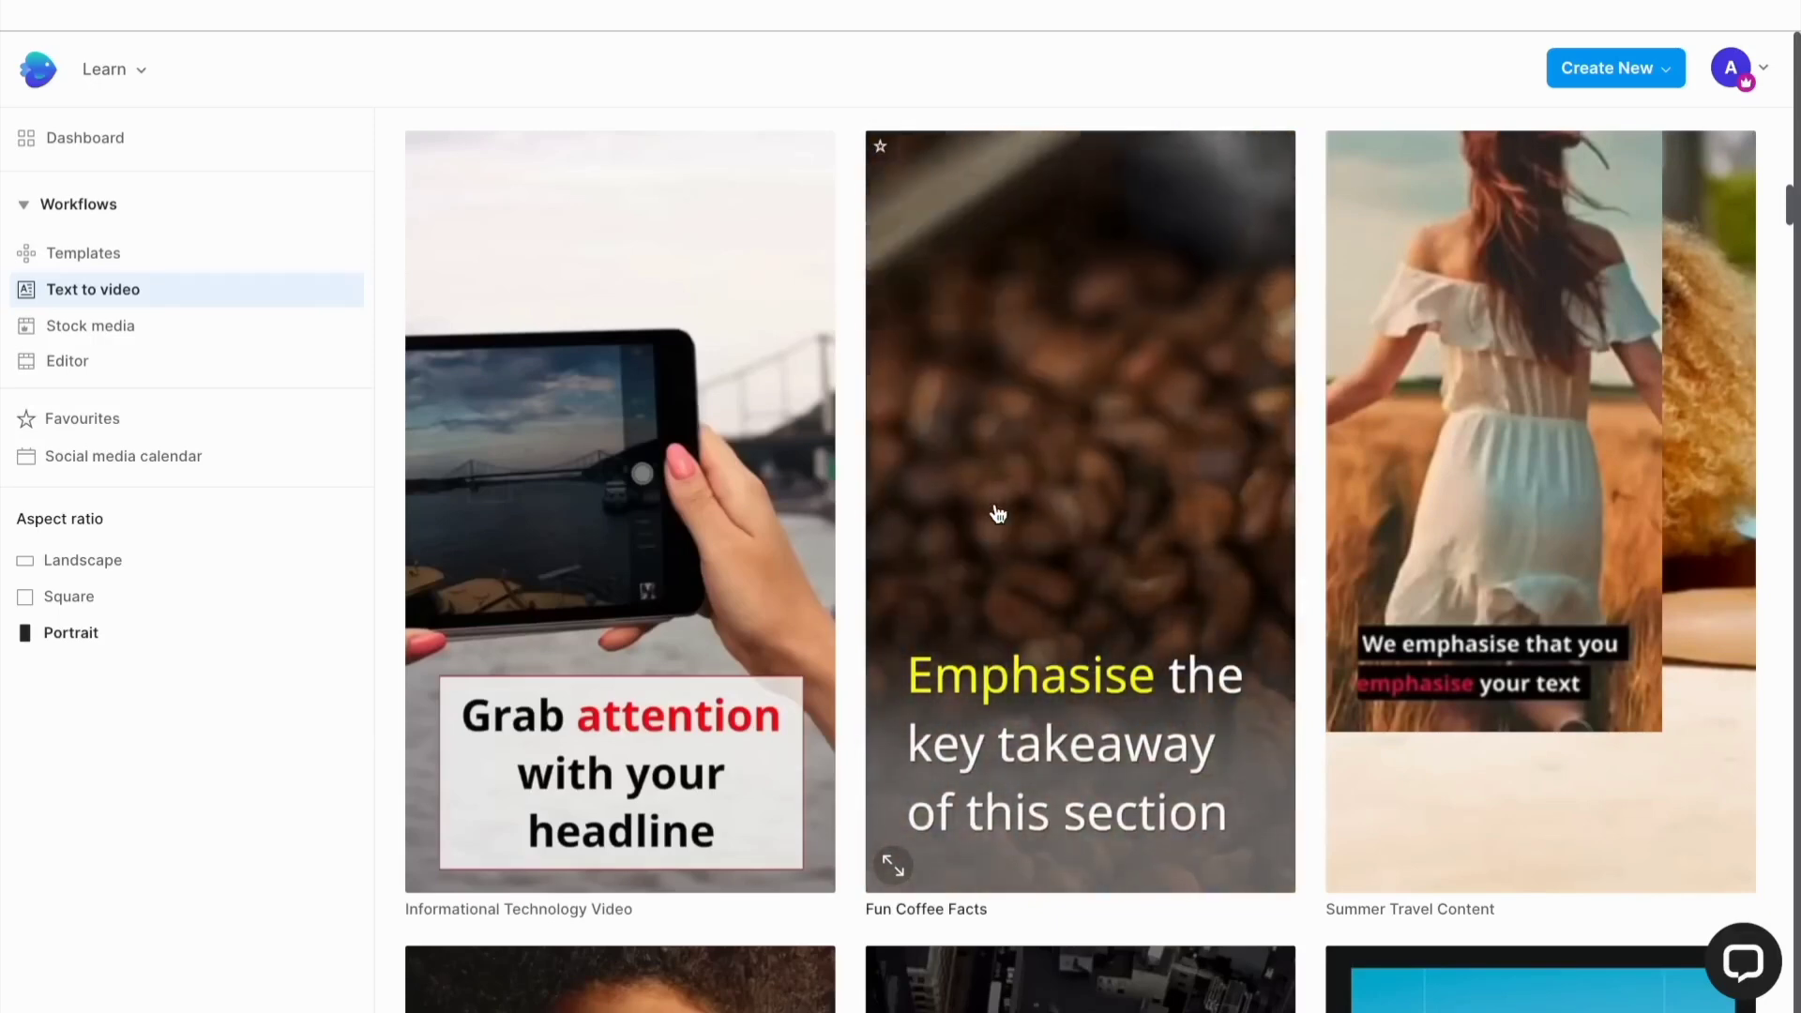
{"action": "scroll", "coordinate": [1179, 498], "scroll_direction": "up", "scroll_amount": 1}
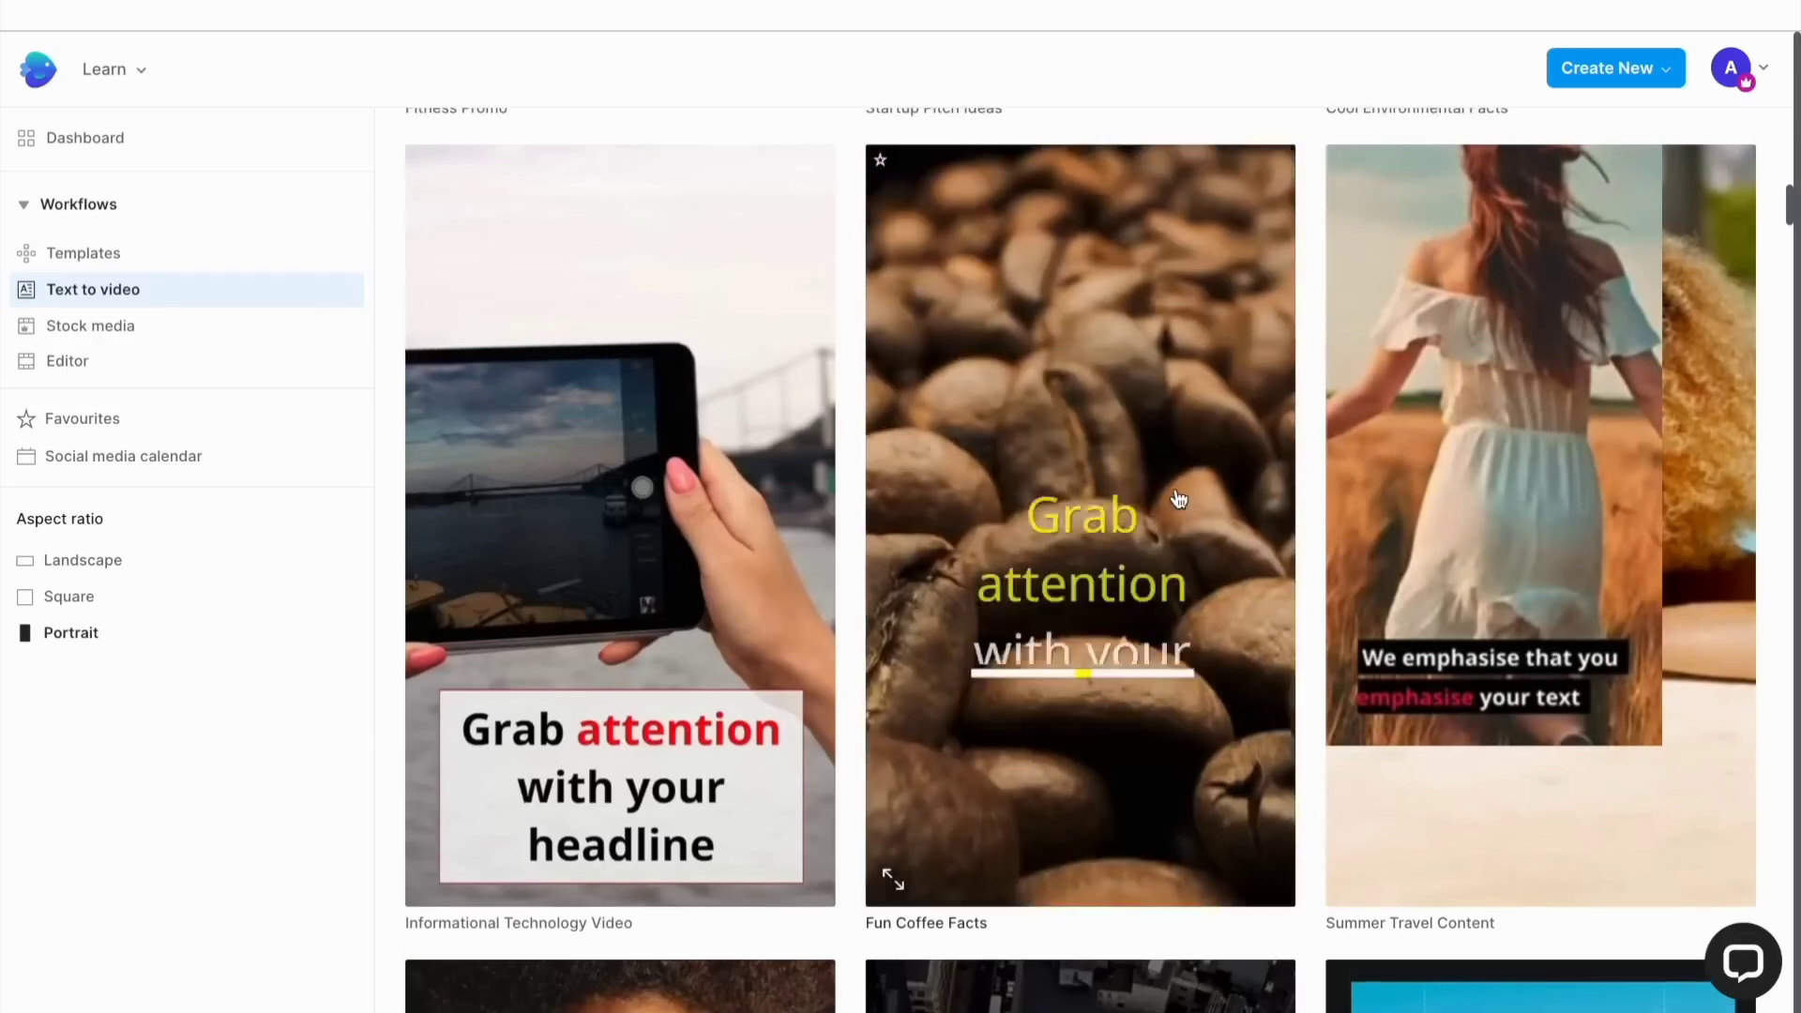
{"action": "left_click", "coordinate": [1179, 498]}
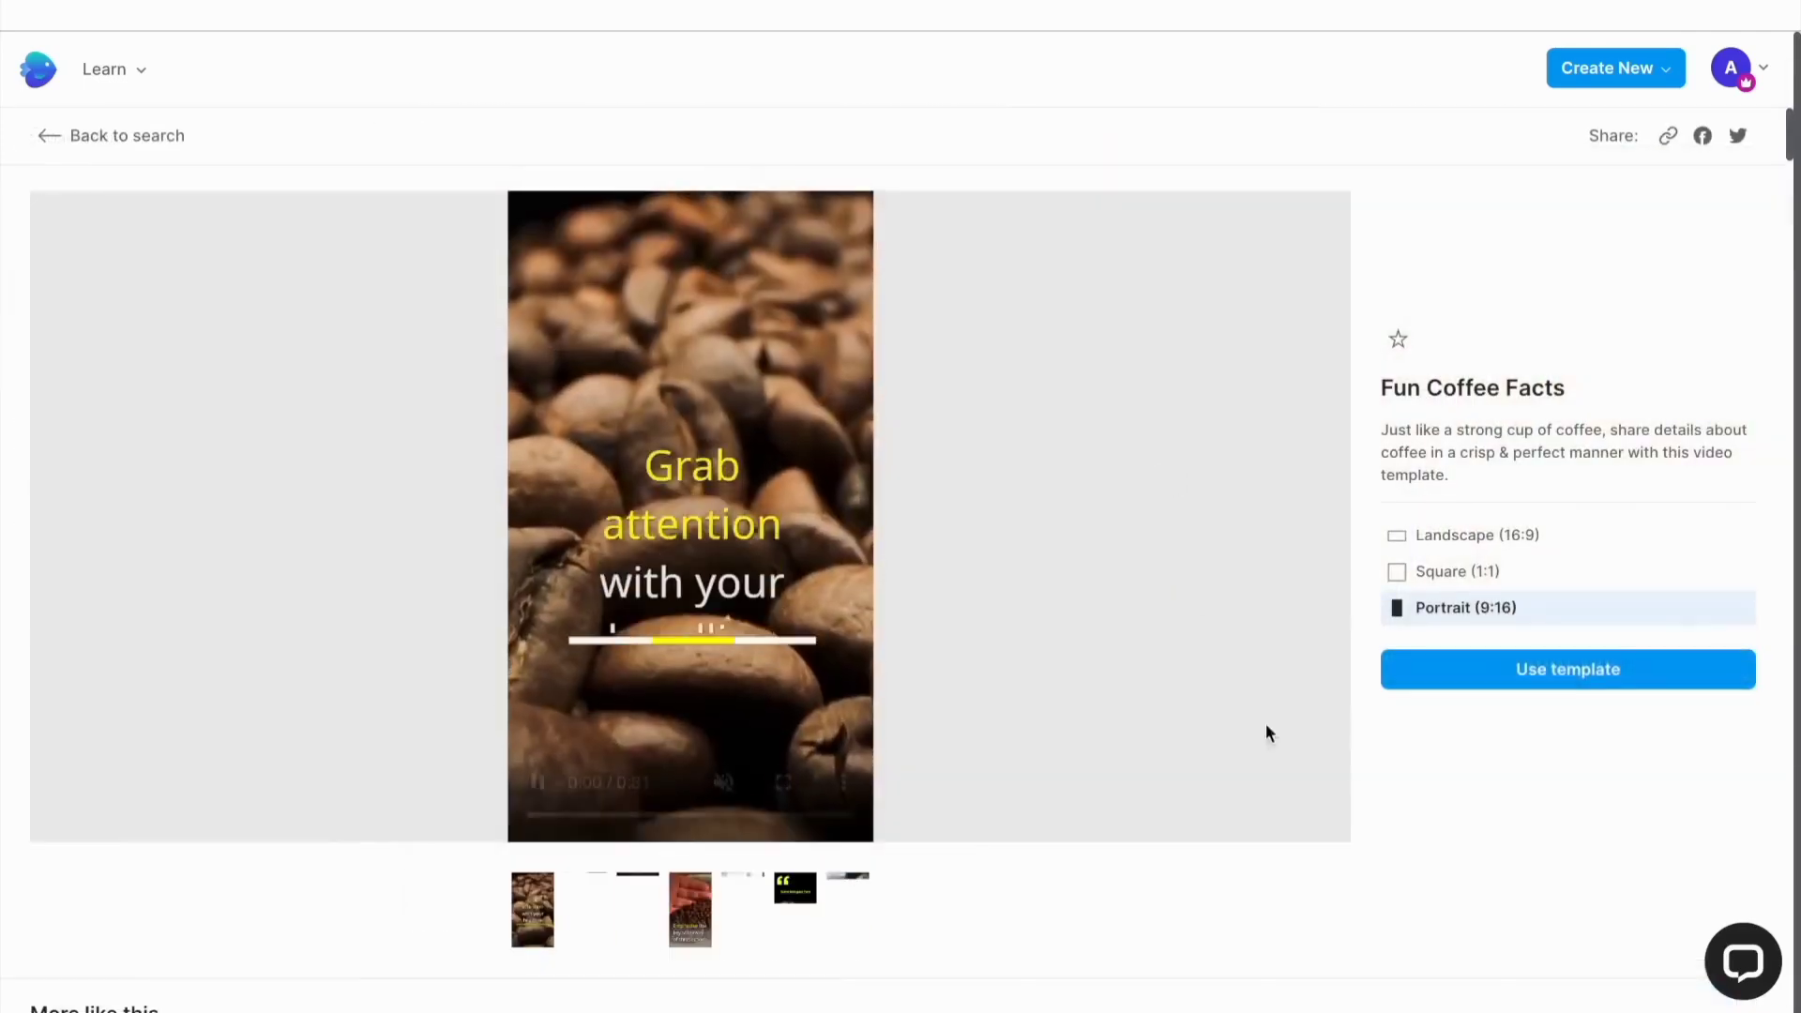
{"action": "left_click", "coordinate": [1541, 668]}
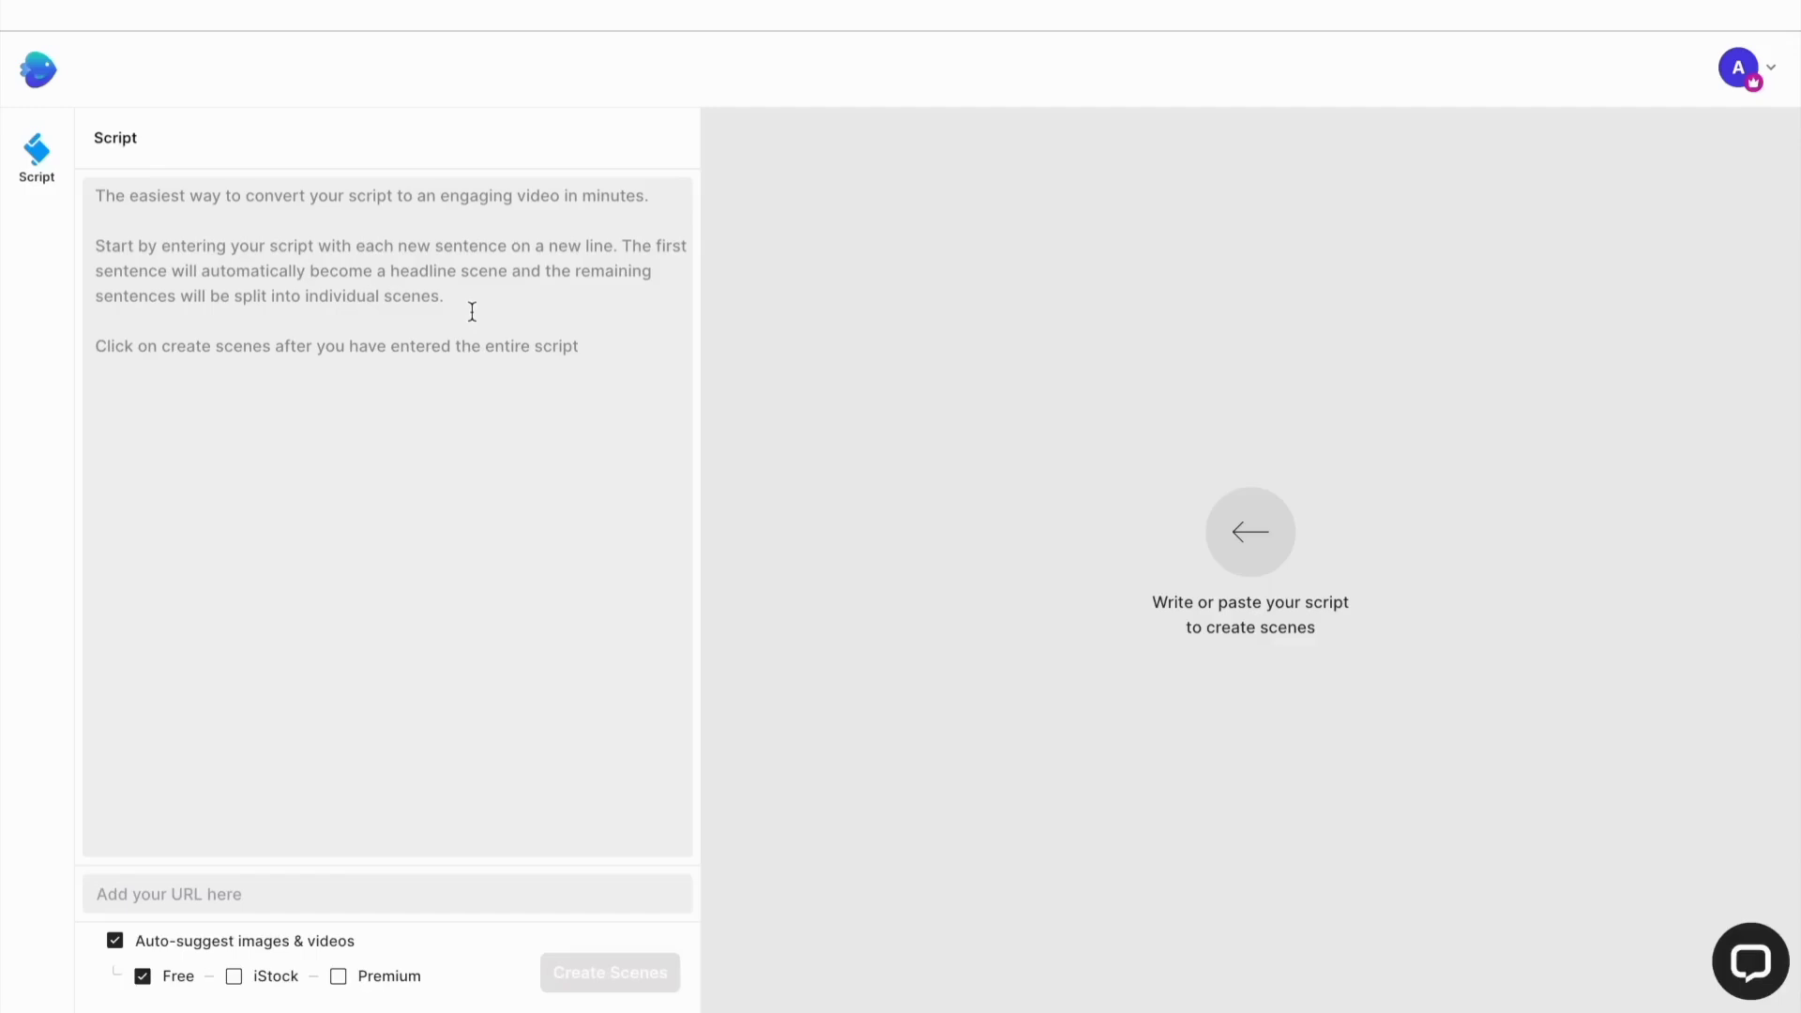
- Enter the script titled "Quick Full-Body Workouts for Busy Women" with its five numbered exercises, stretching reminder and "Follow for more fitness tips"
{"action": "left_click", "coordinate": [326, 321]}
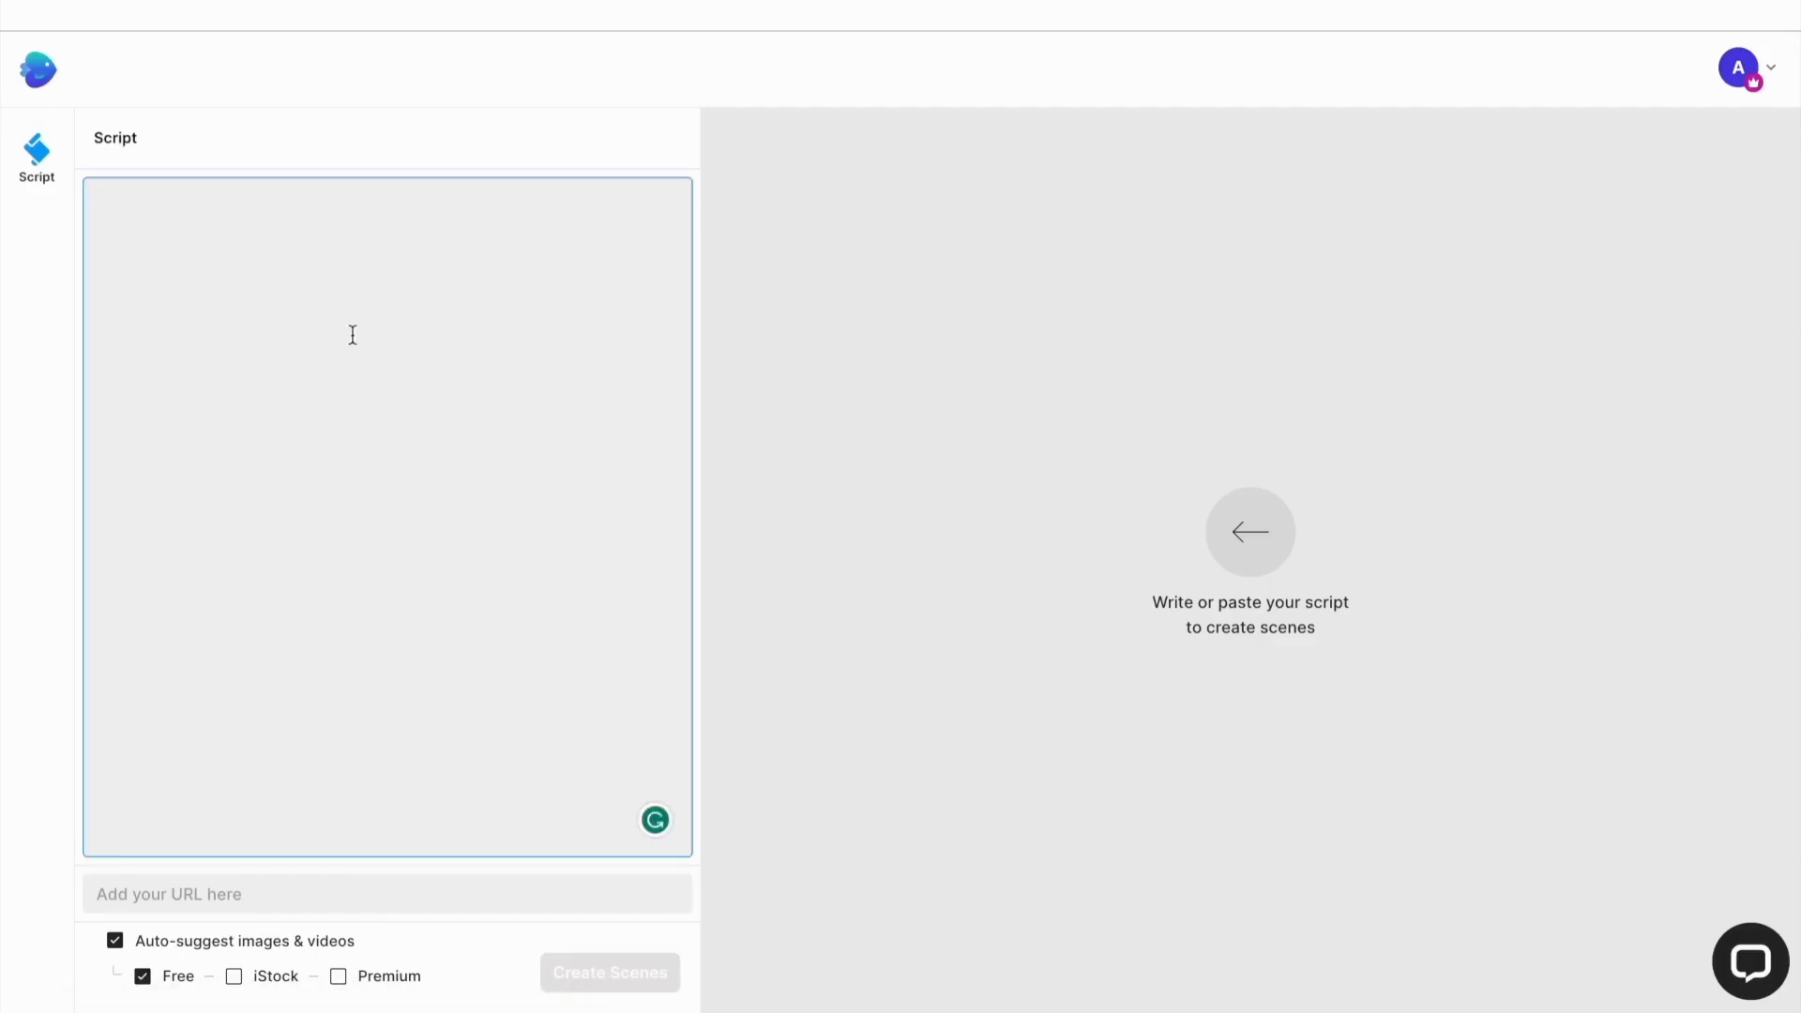
{"action": "type", "text": "Quick Full-Body Workouts for Busy Women Get fit in just 15-20 minutes: 1. Jumping jacks: 3 sets of 100 reps each 2. Squats: 3 sets of 15 reps each (increase weight on every rep) 3. Walking lunges: 3 sets of 20 each 4. Push-ups: 3 sets of 15 5. Plank: 3 sets, 1 minute hold each  Don't forget to stretch before and after to prevent injury. Follow for more fitness tips"}
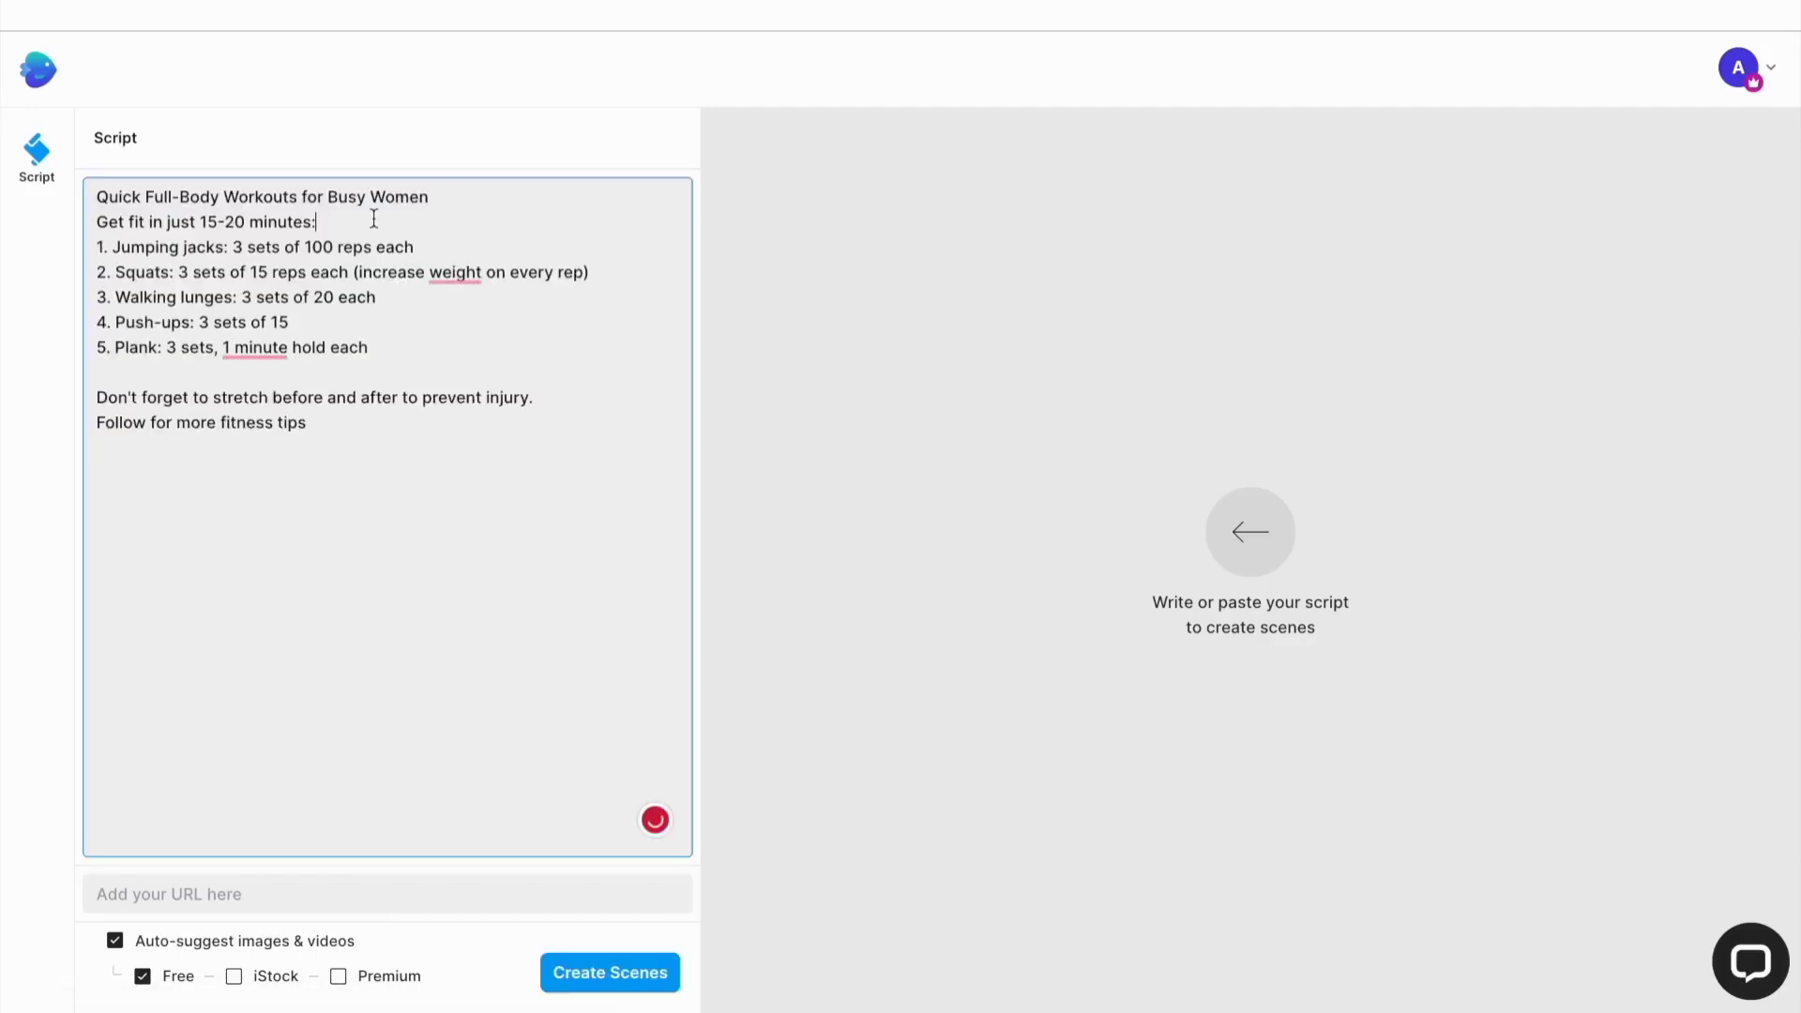
- Insert a blank line before the exercise list and correct the wording to "1-minute hold" and "increase the weight"
{"action": "left_click", "coordinate": [374, 217]}
{"action": "key", "text": "Return"}
{"action": "mouse_move", "coordinate": [264, 373]}
{"action": "left_click", "coordinate": [243, 427]}
{"action": "mouse_move", "coordinate": [448, 292]}
{"action": "left_click", "coordinate": [468, 356]}
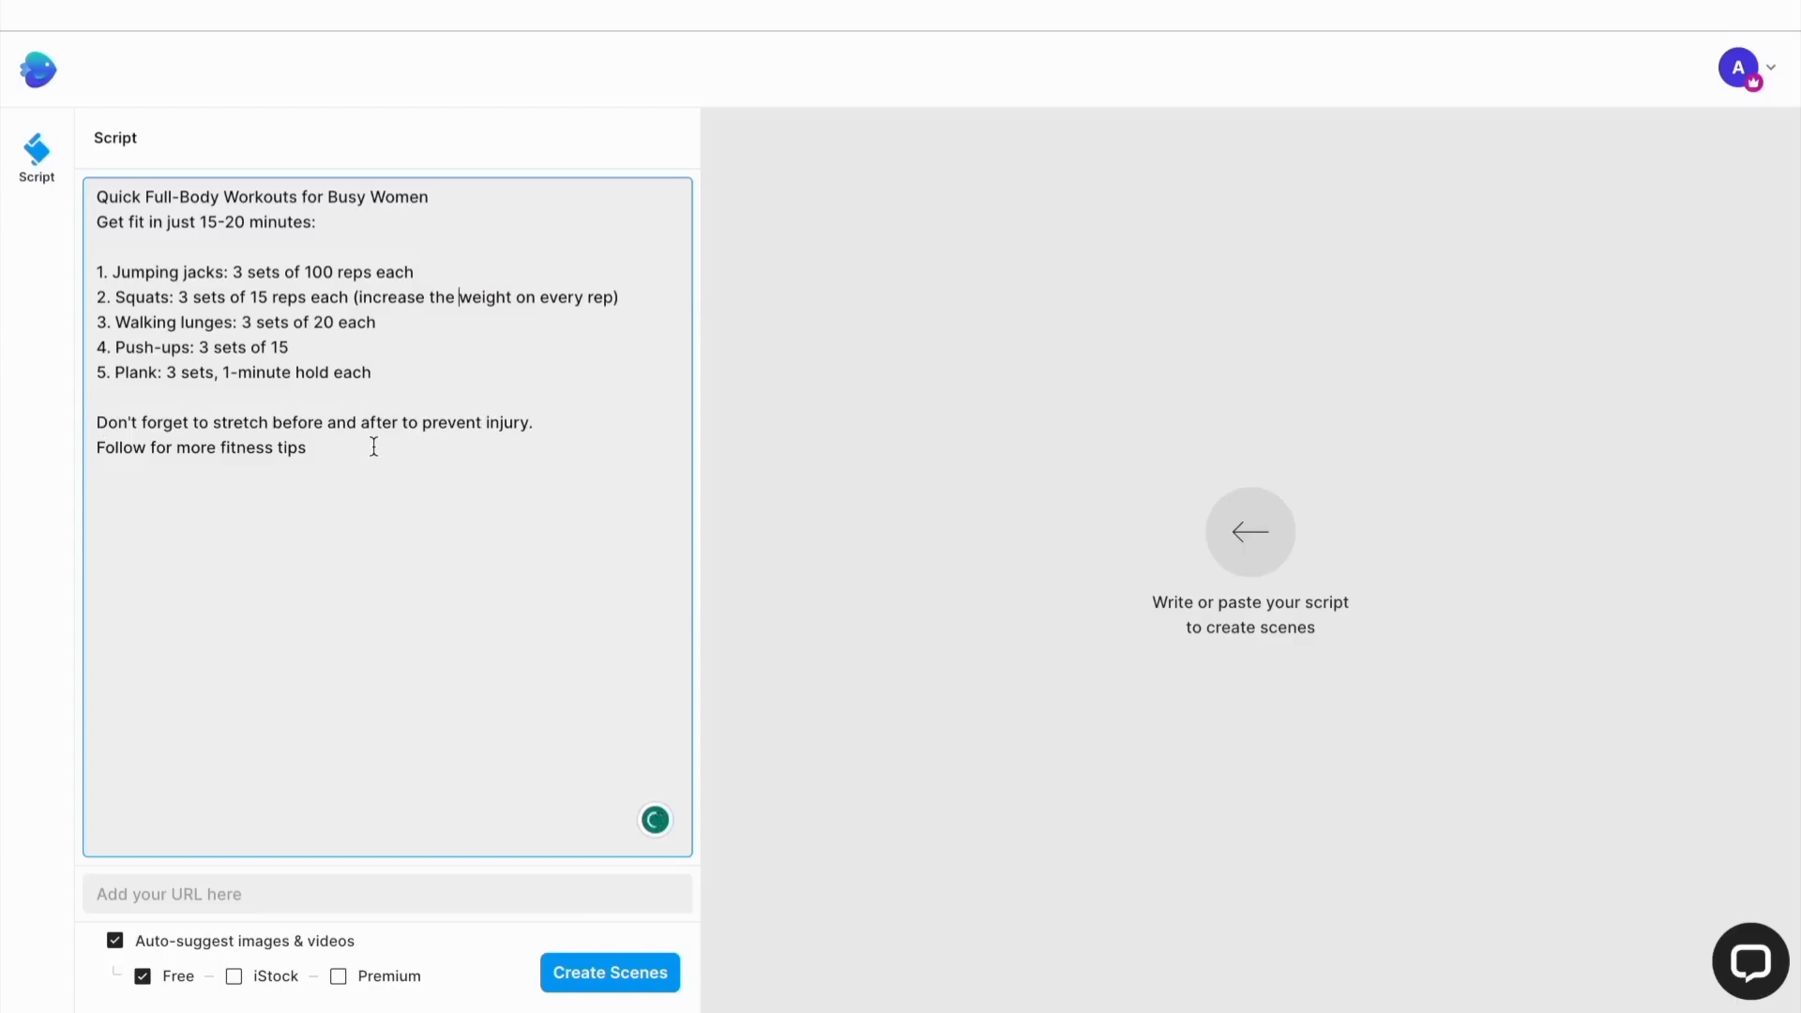
- Include iStock and Premium media in the auto-suggestions and create the scenes from the script
{"action": "left_click", "coordinate": [236, 978]}
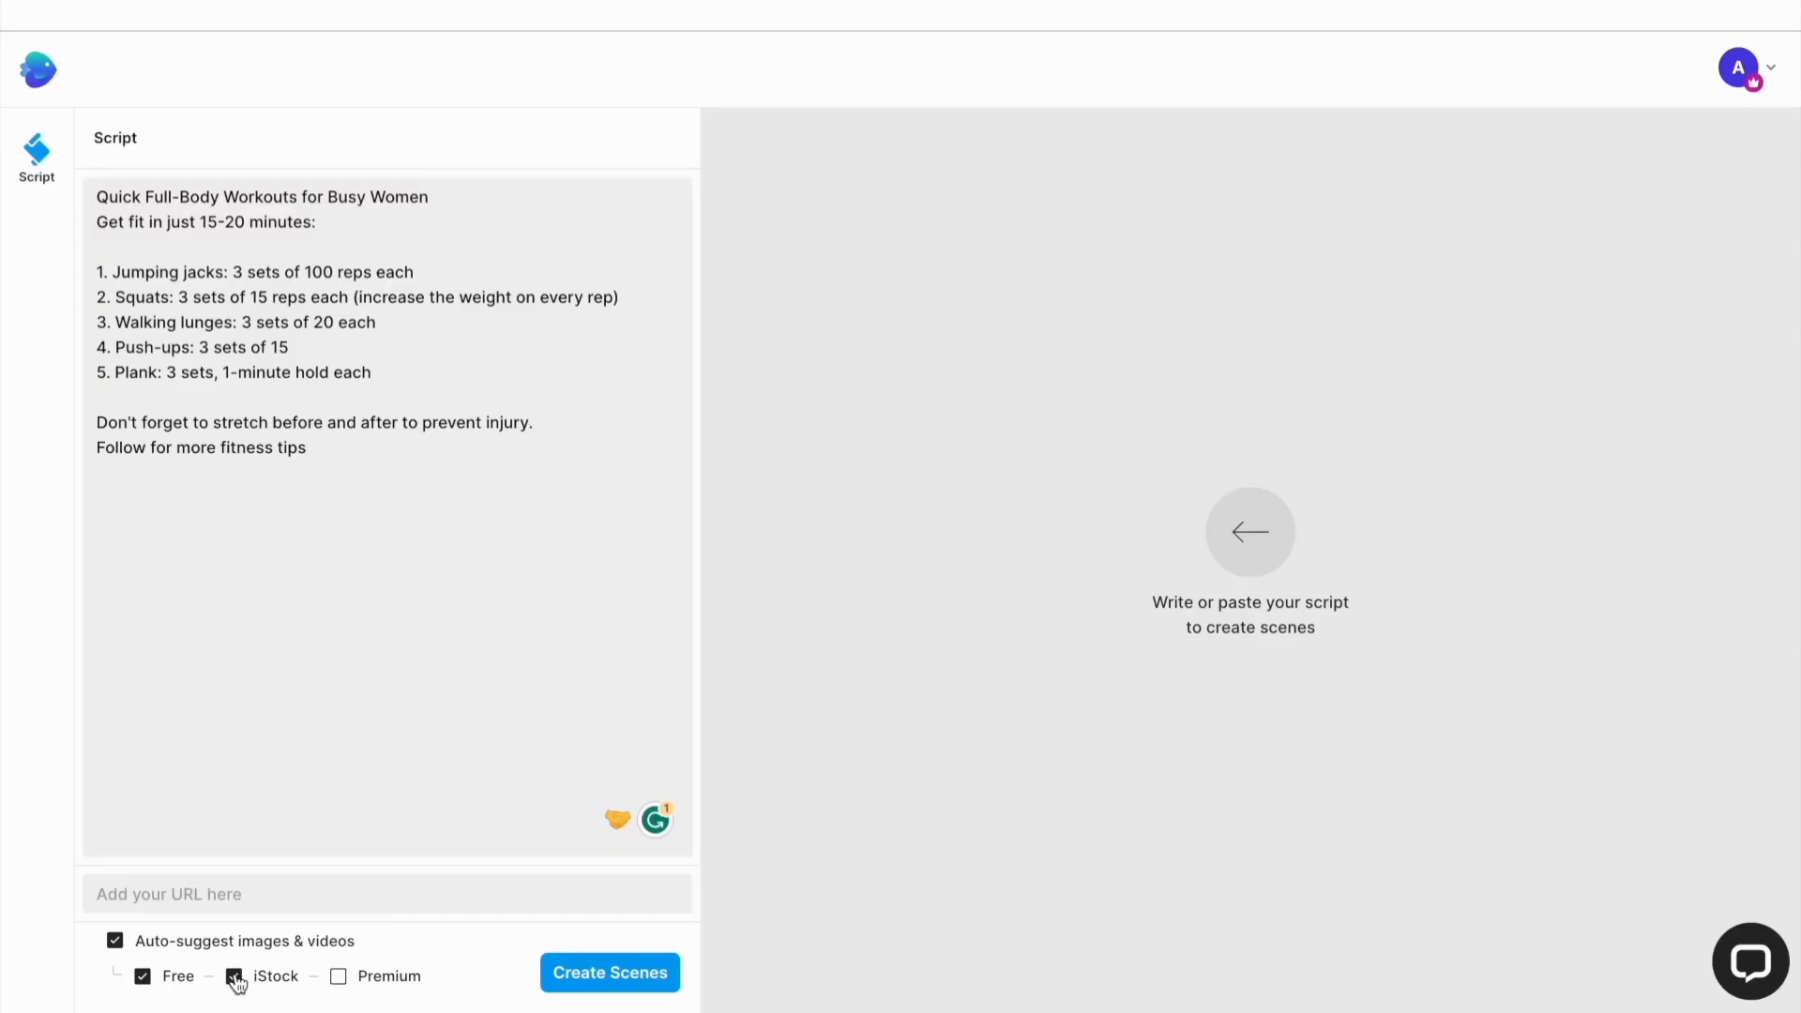
{"action": "left_click", "coordinate": [339, 980]}
{"action": "left_click", "coordinate": [559, 983]}
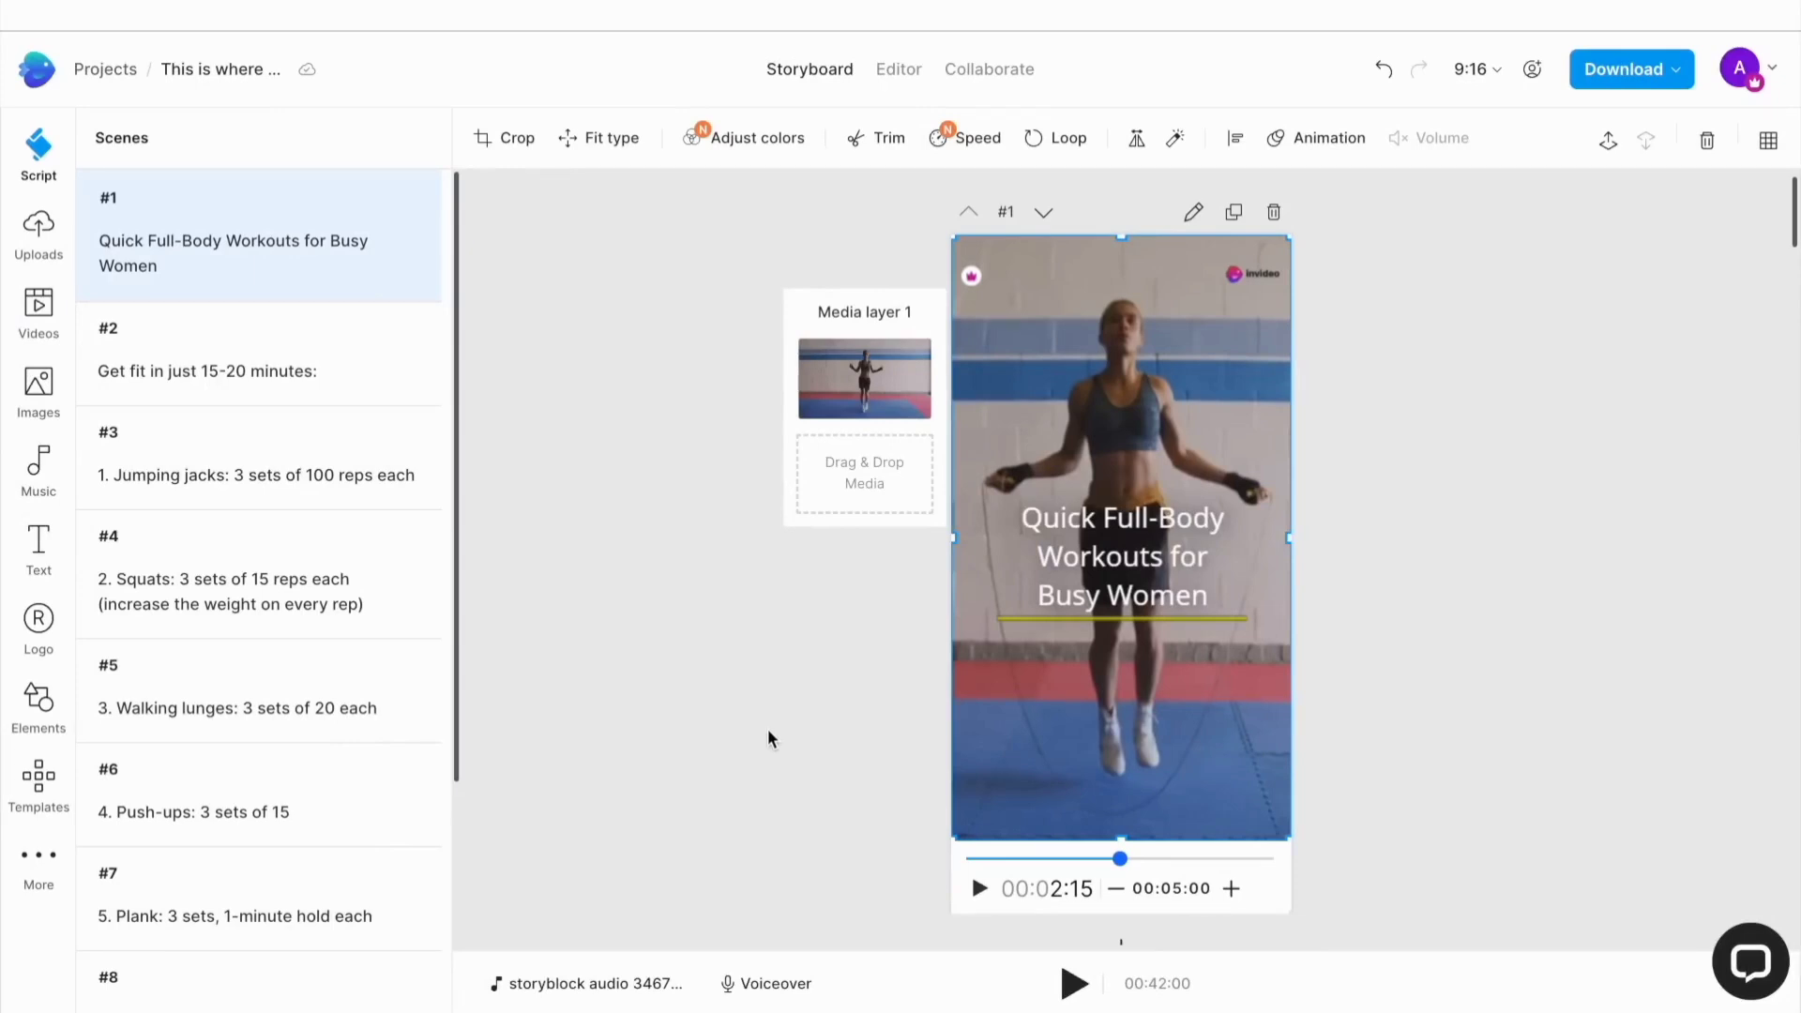
- Upload three Pexels workout videos to the current project's media
{"action": "left_click", "coordinate": [47, 257]}
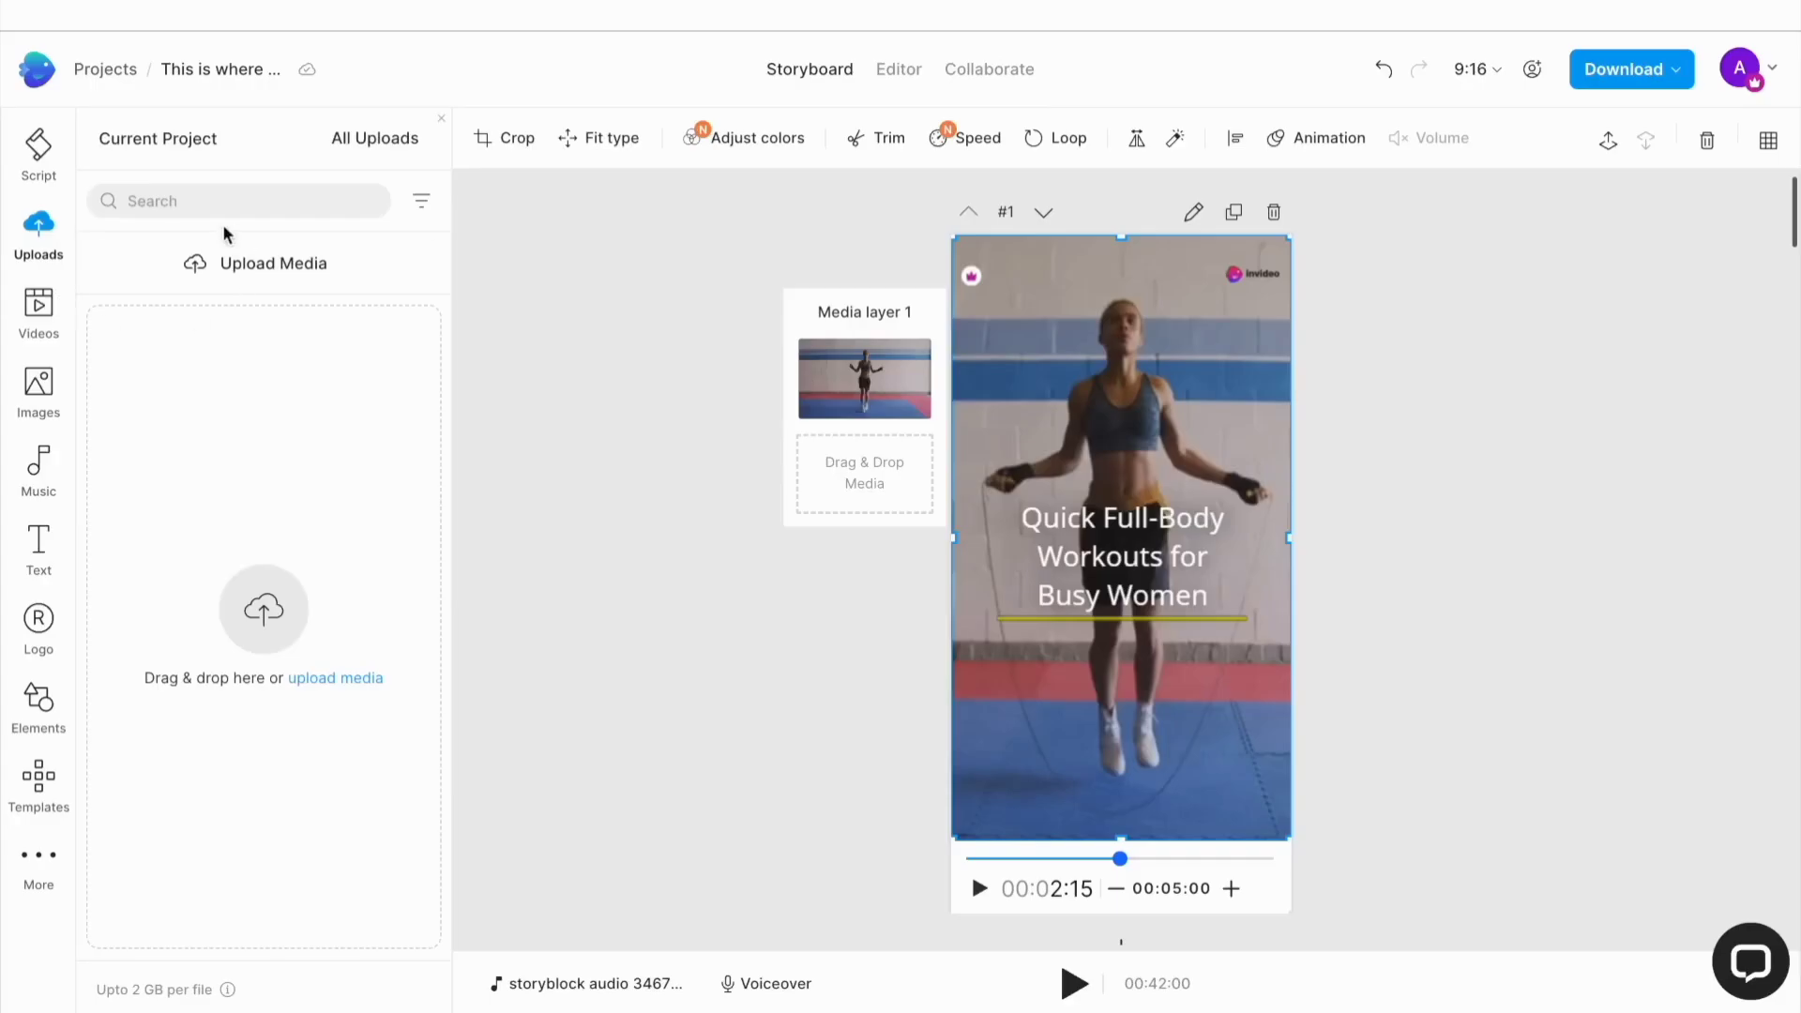
{"action": "left_click", "coordinate": [218, 265]}
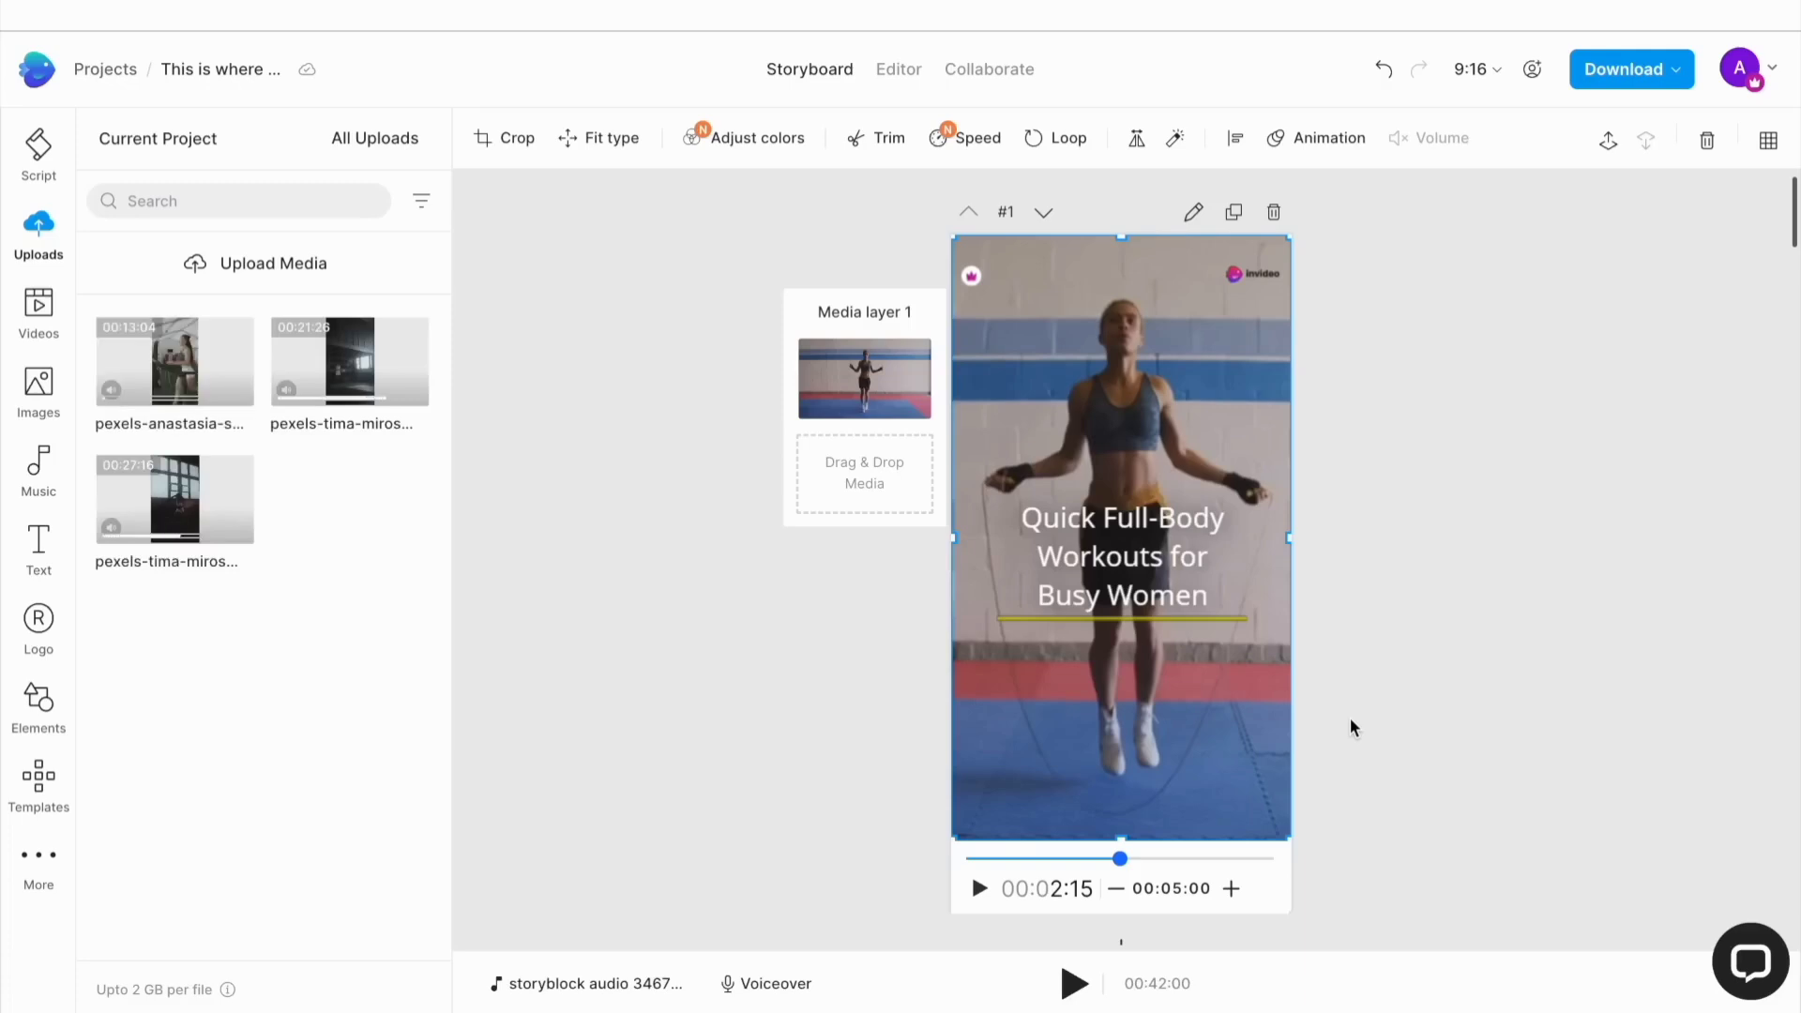
- Search the stock videos for "woman gym" and replace scene 1's media with the 6-second exercise-bike clip, trimmed to fit the 5-second scene
{"action": "left_click", "coordinate": [36, 328]}
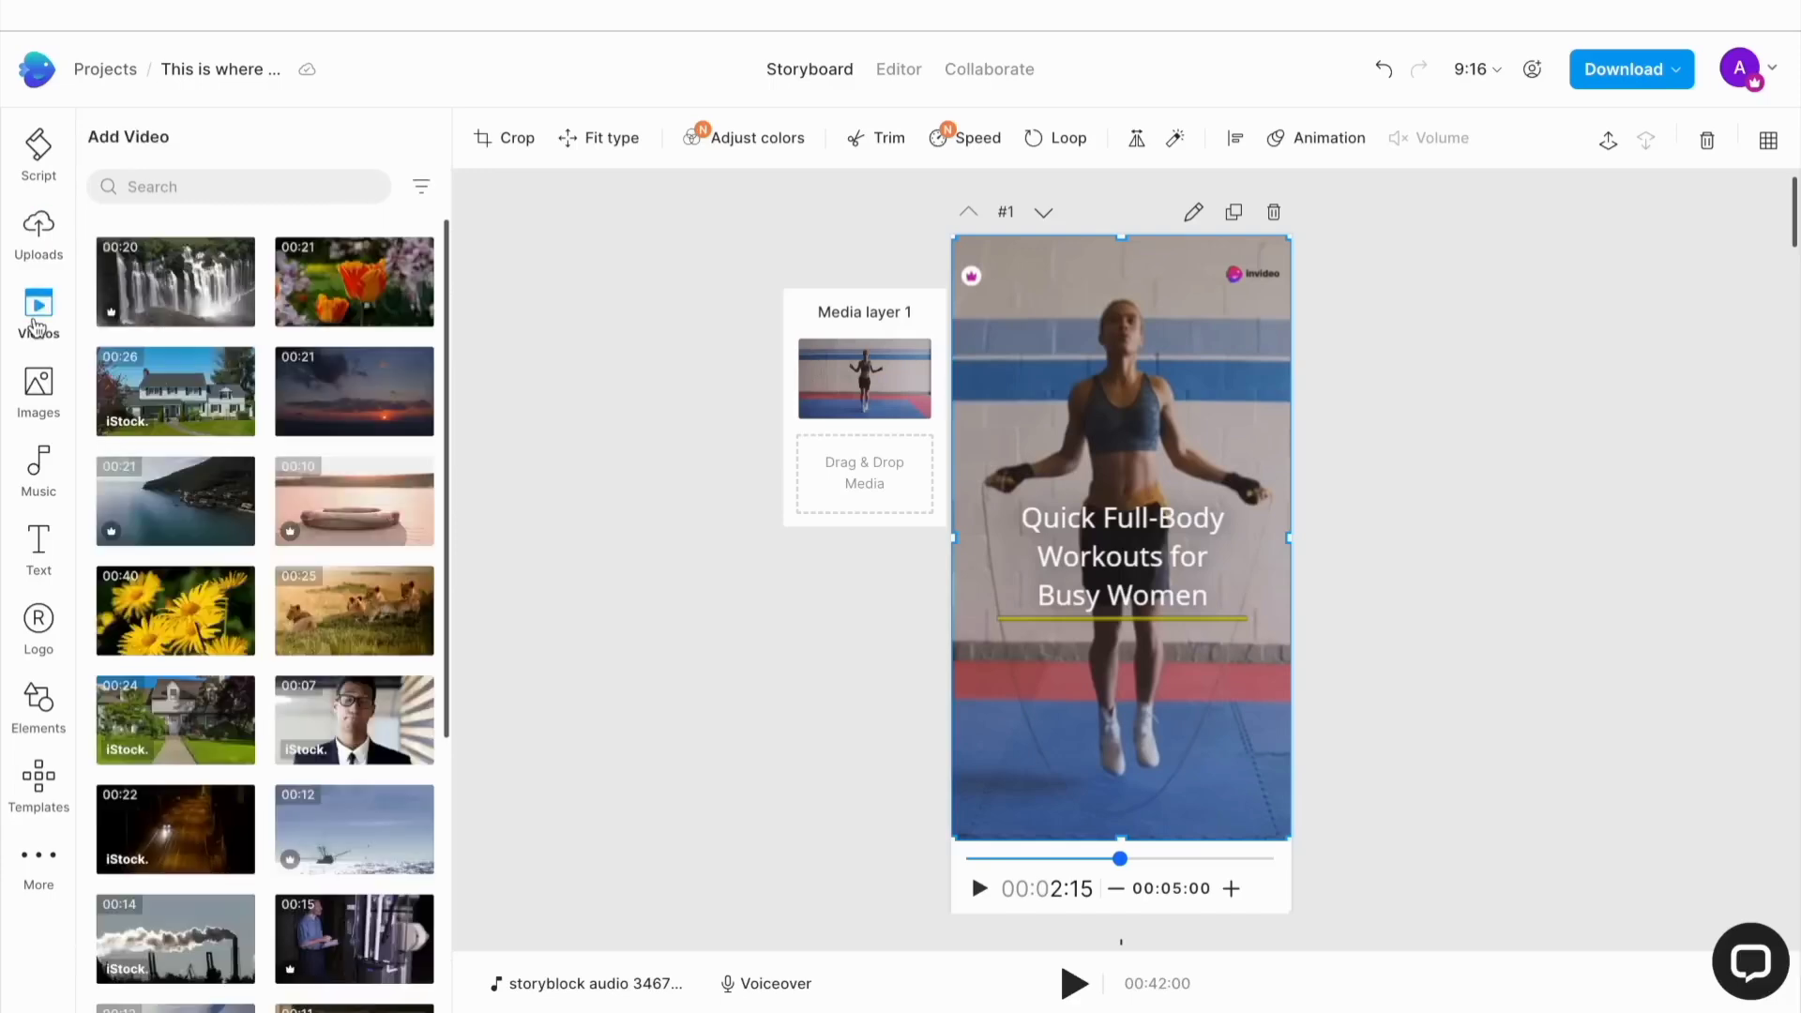
{"action": "left_click", "coordinate": [239, 185]}
{"action": "type", "text": "woman gy"}
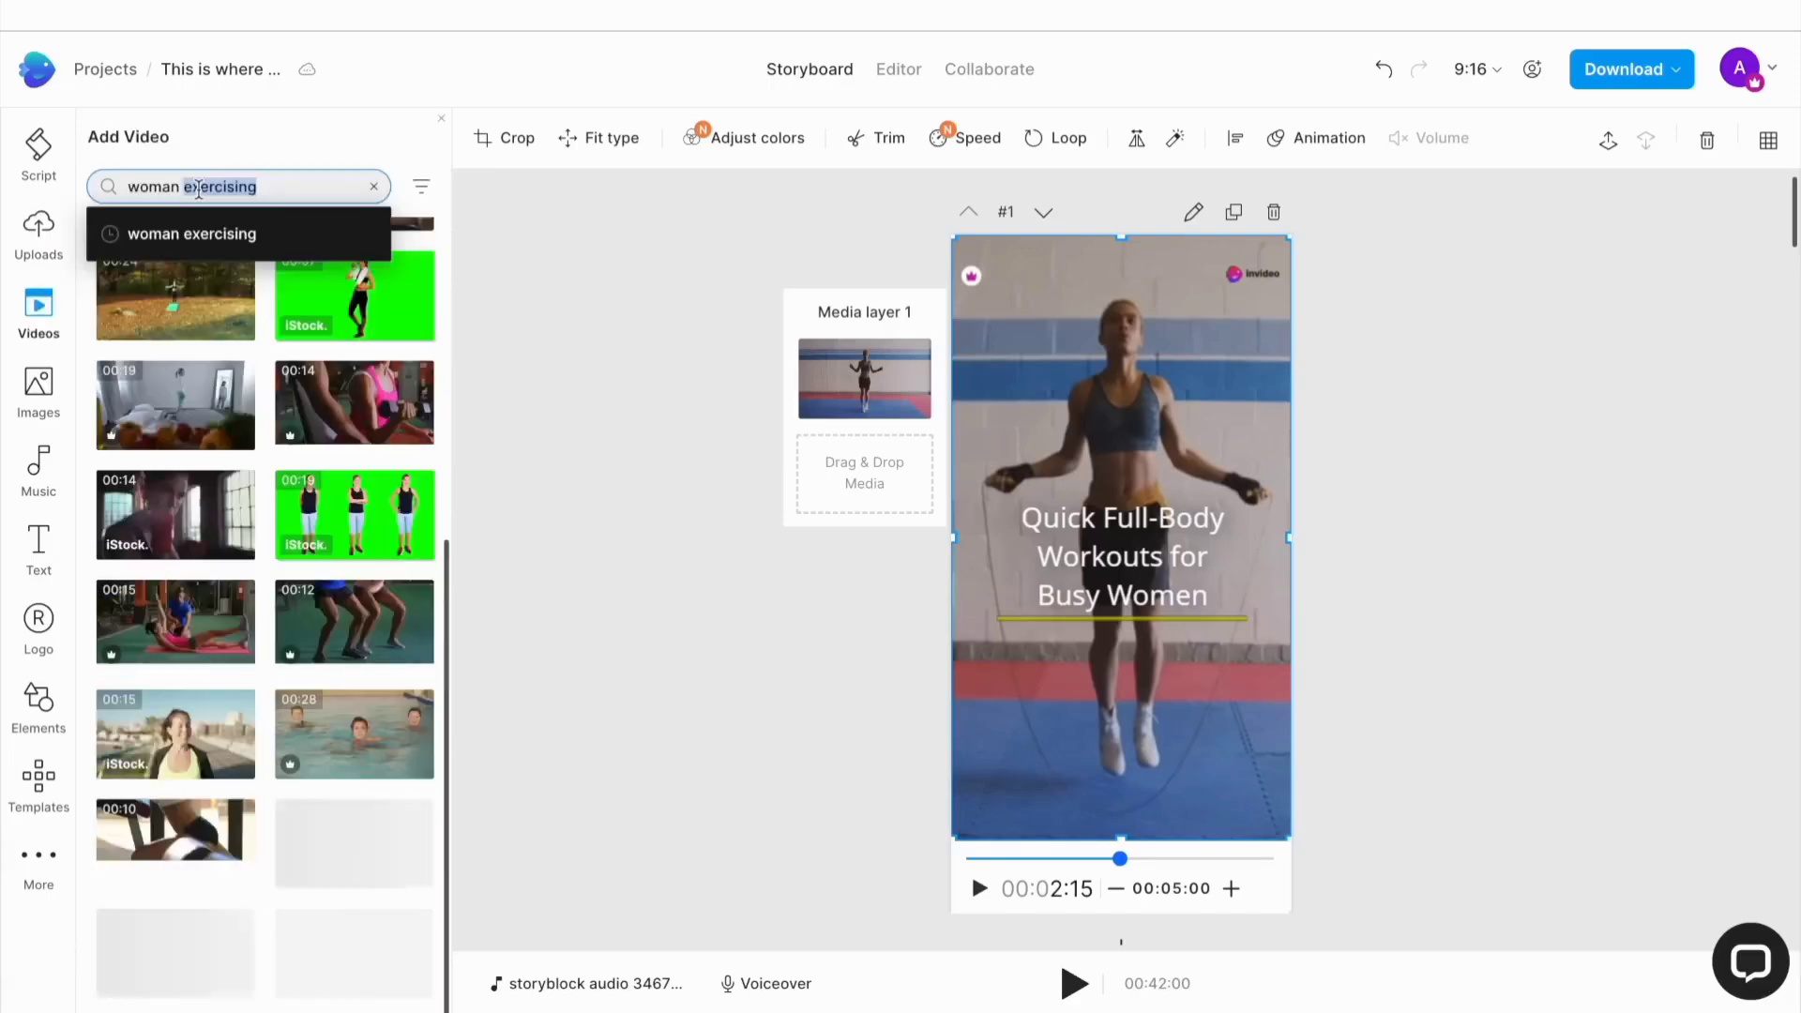
{"action": "type", "text": "m"}
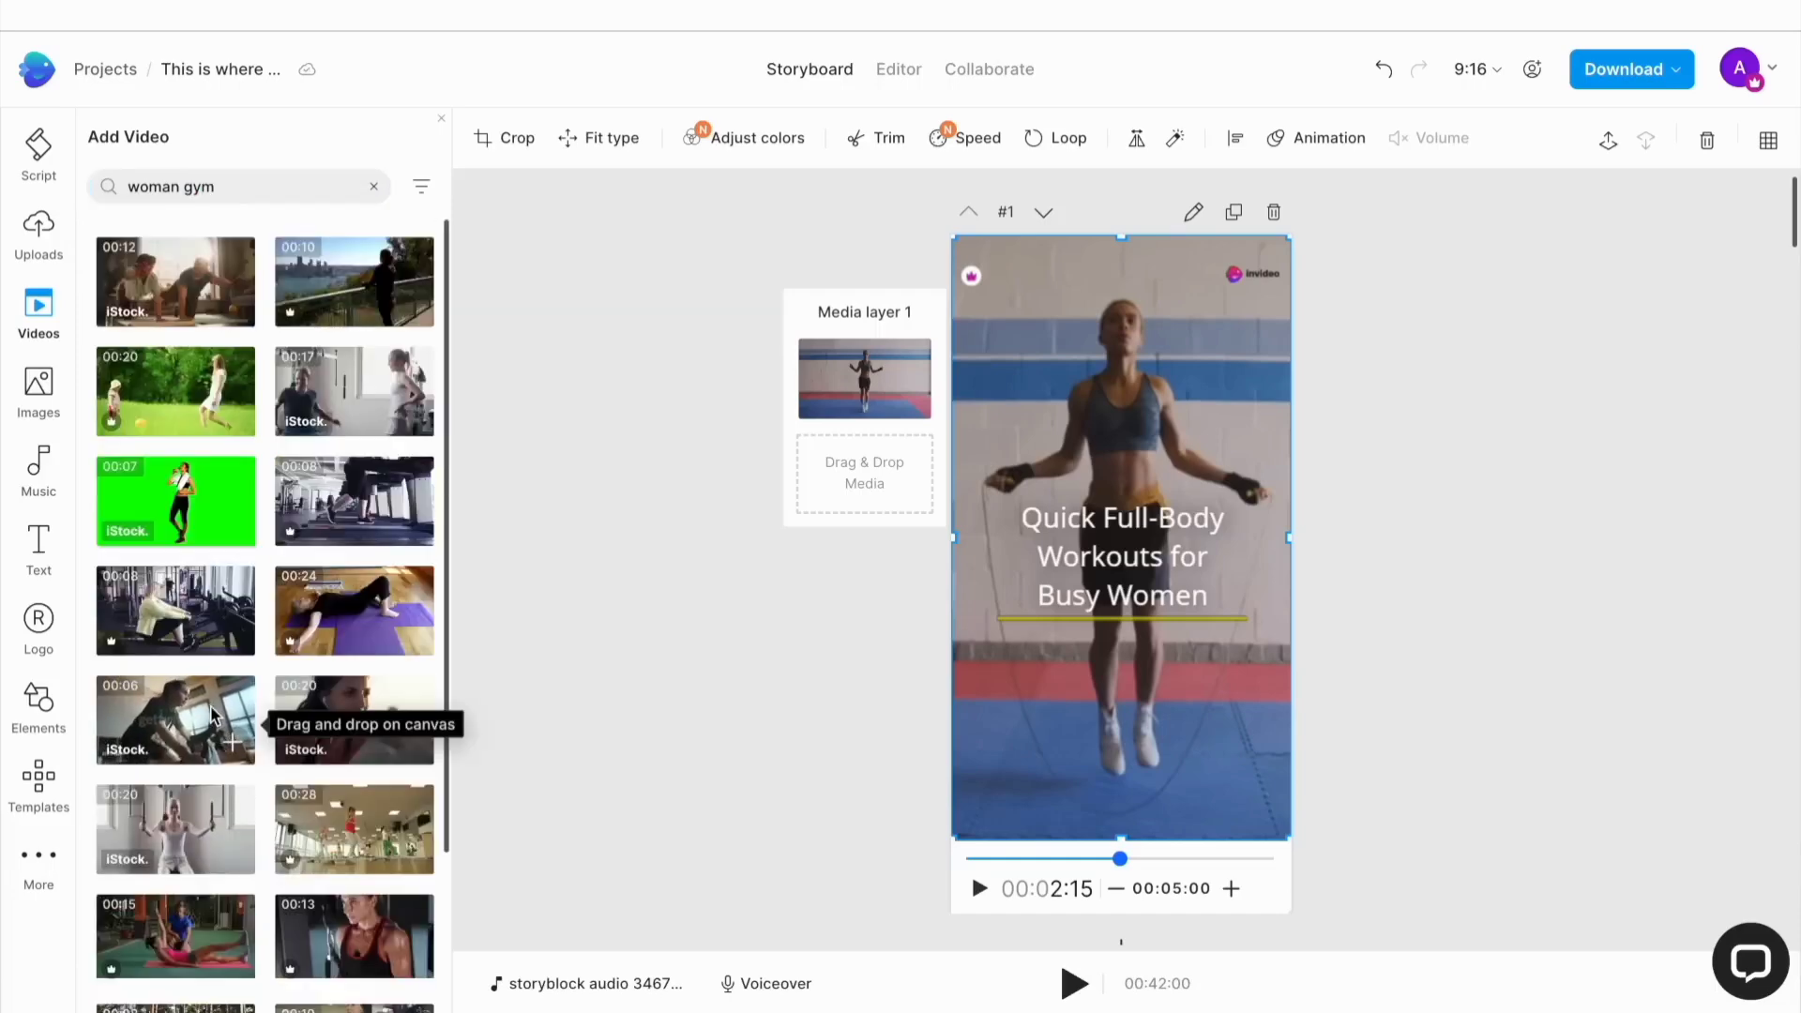
{"action": "left_click_drag", "start_coordinate": [213, 718], "coordinate": [1002, 283]}
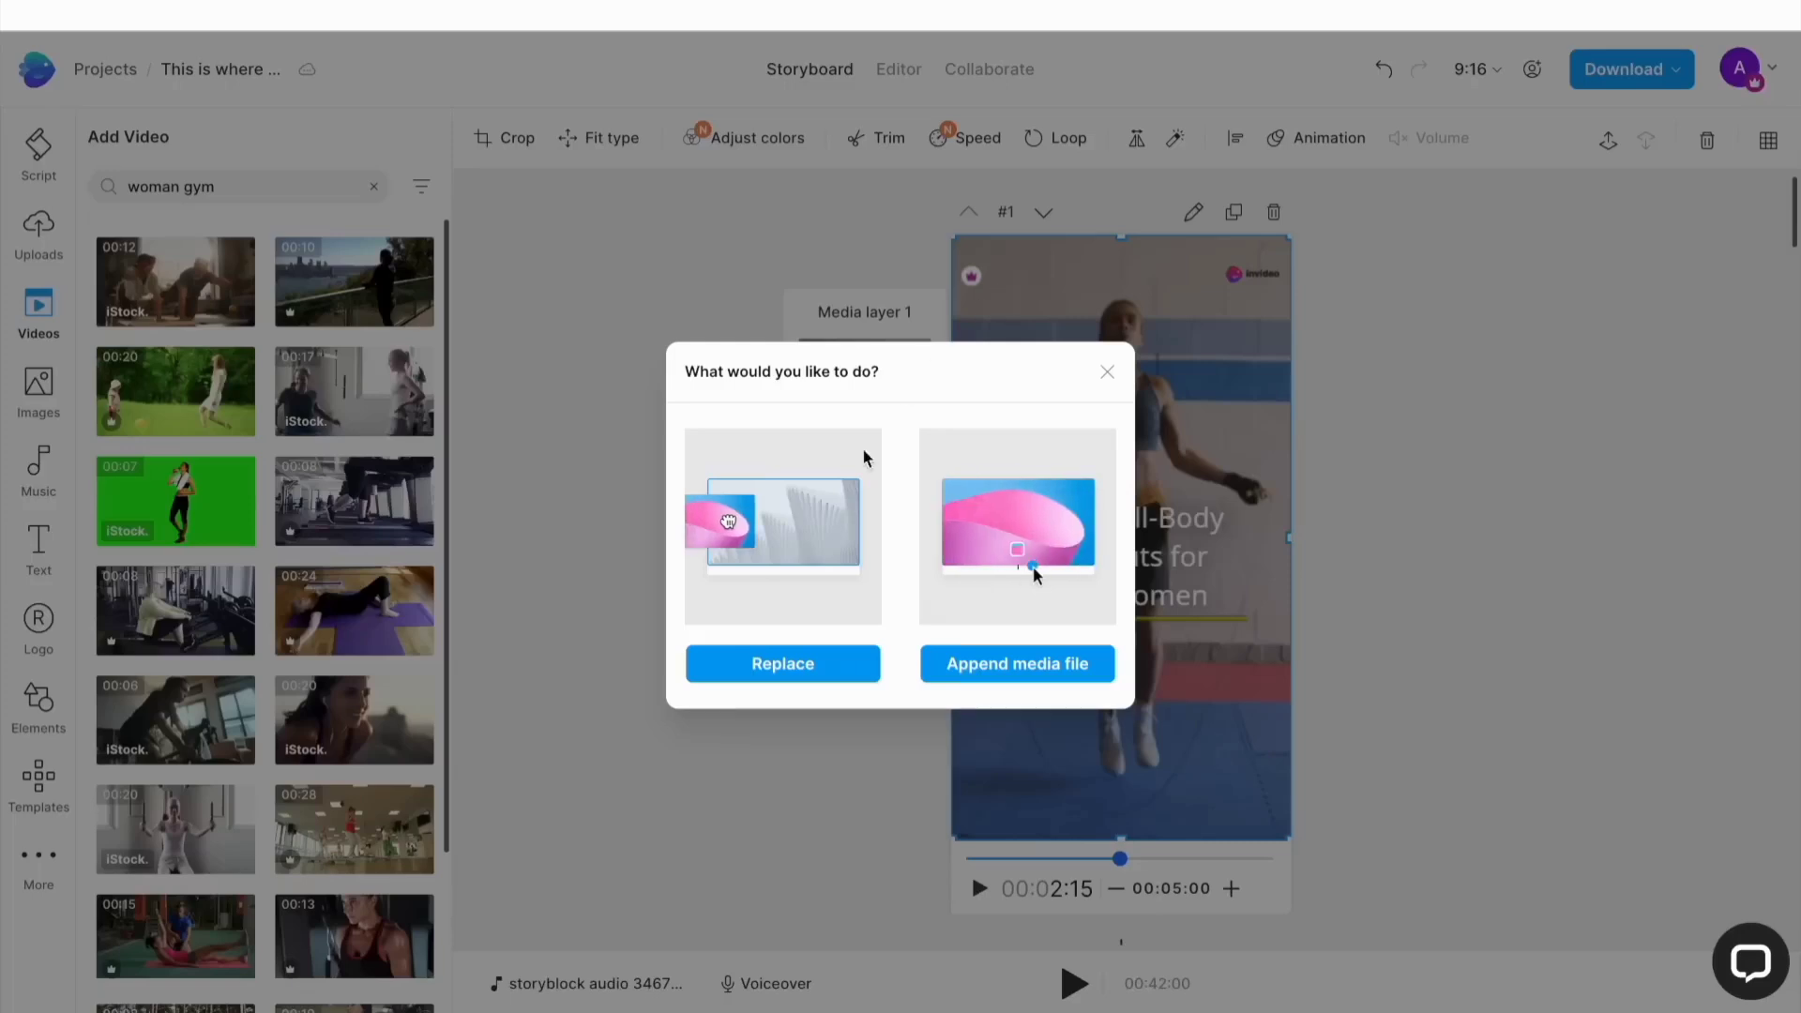
{"action": "left_click", "coordinate": [834, 661]}
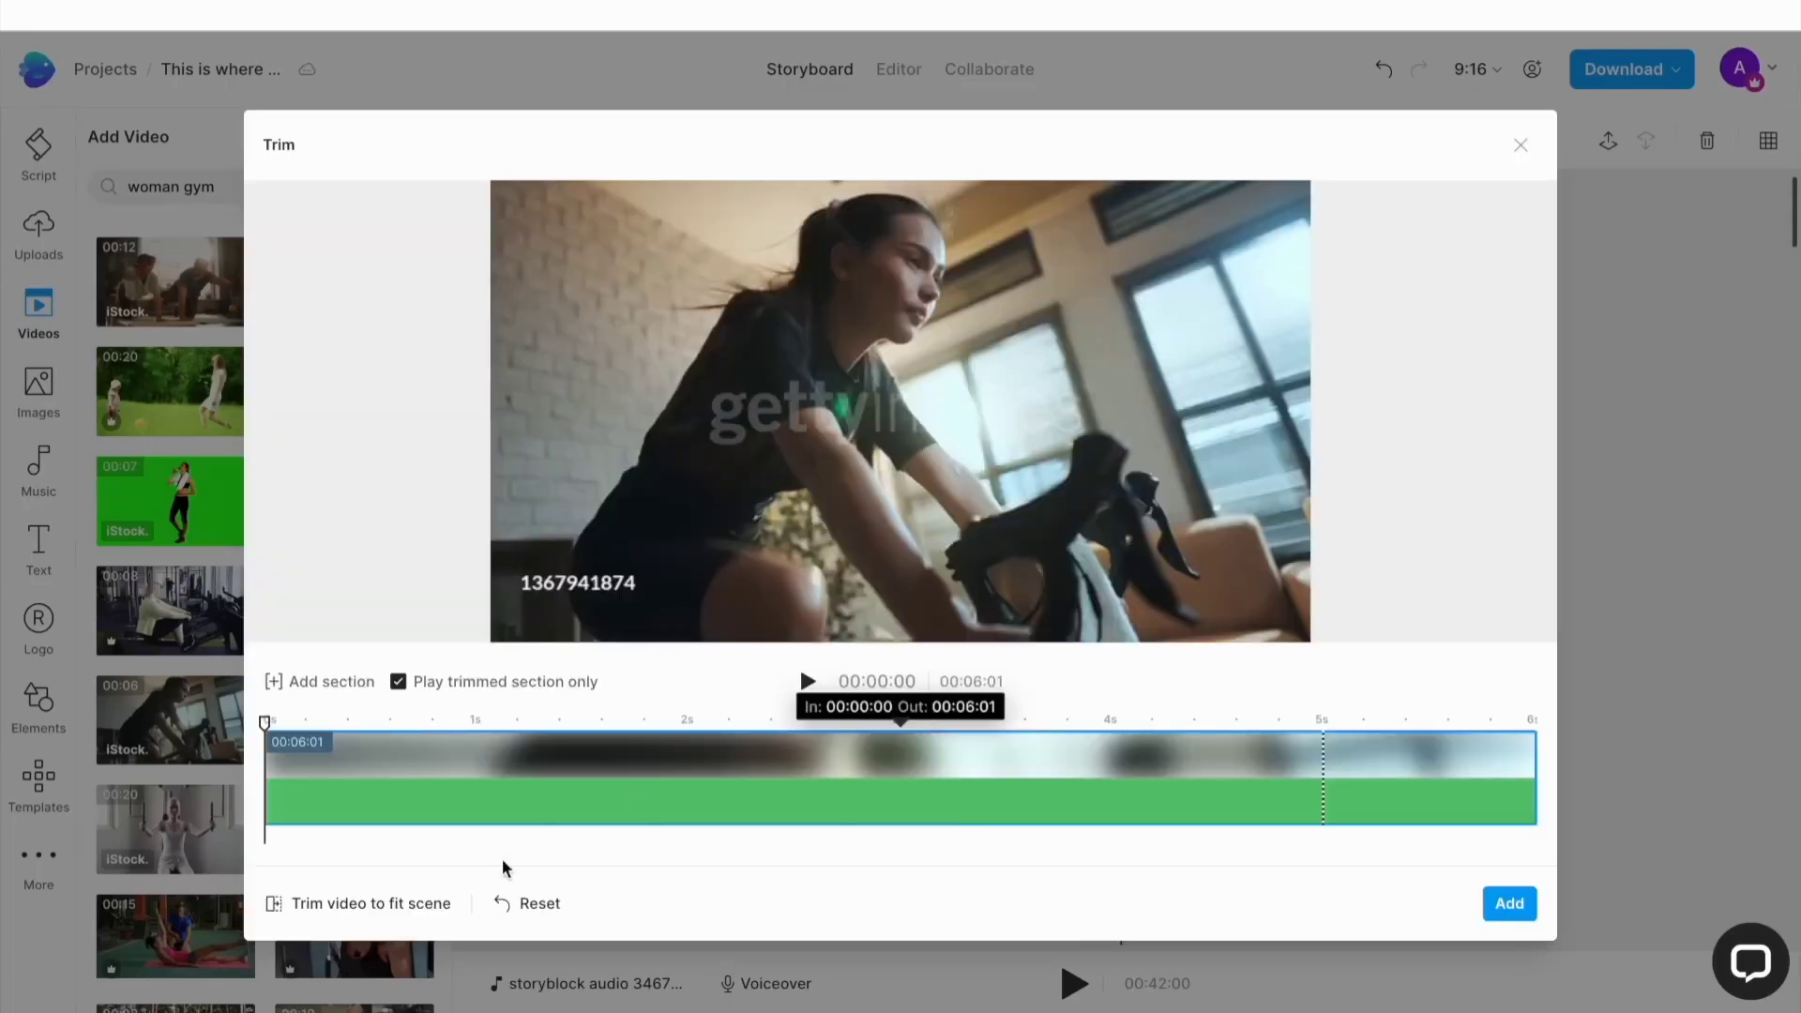
{"action": "left_click", "coordinate": [419, 904]}
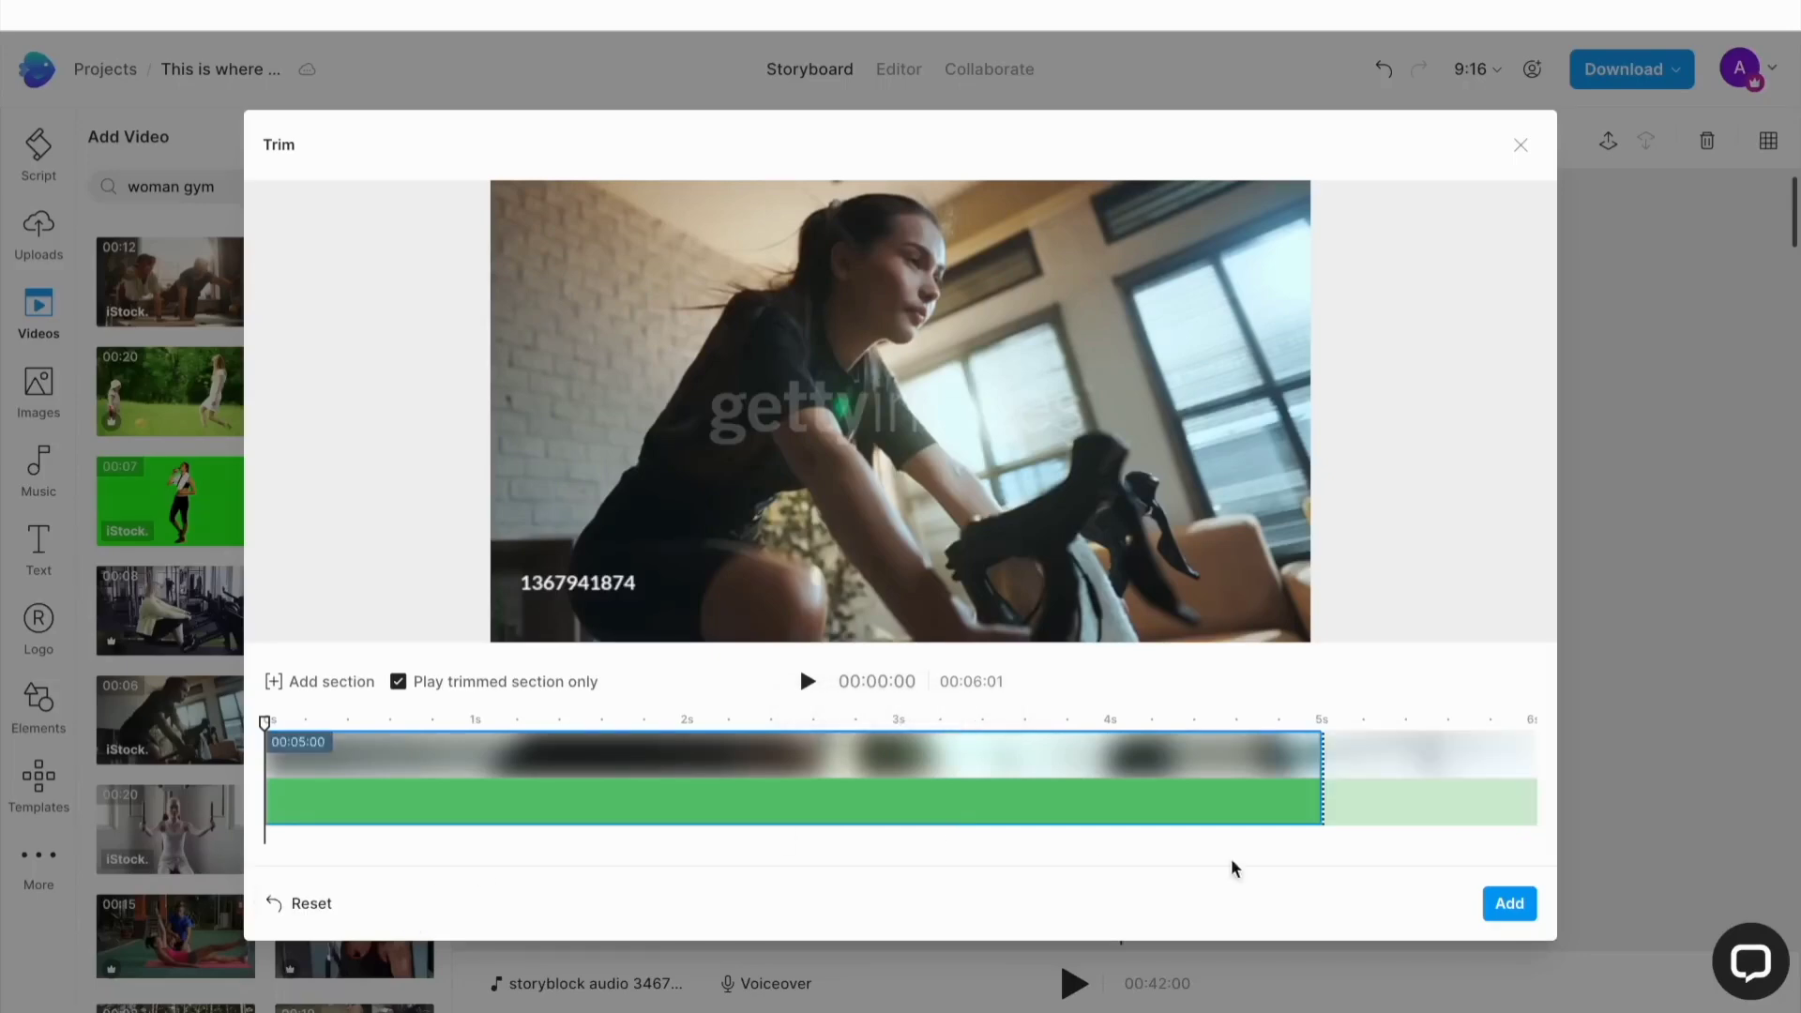
{"action": "left_click", "coordinate": [1491, 902]}
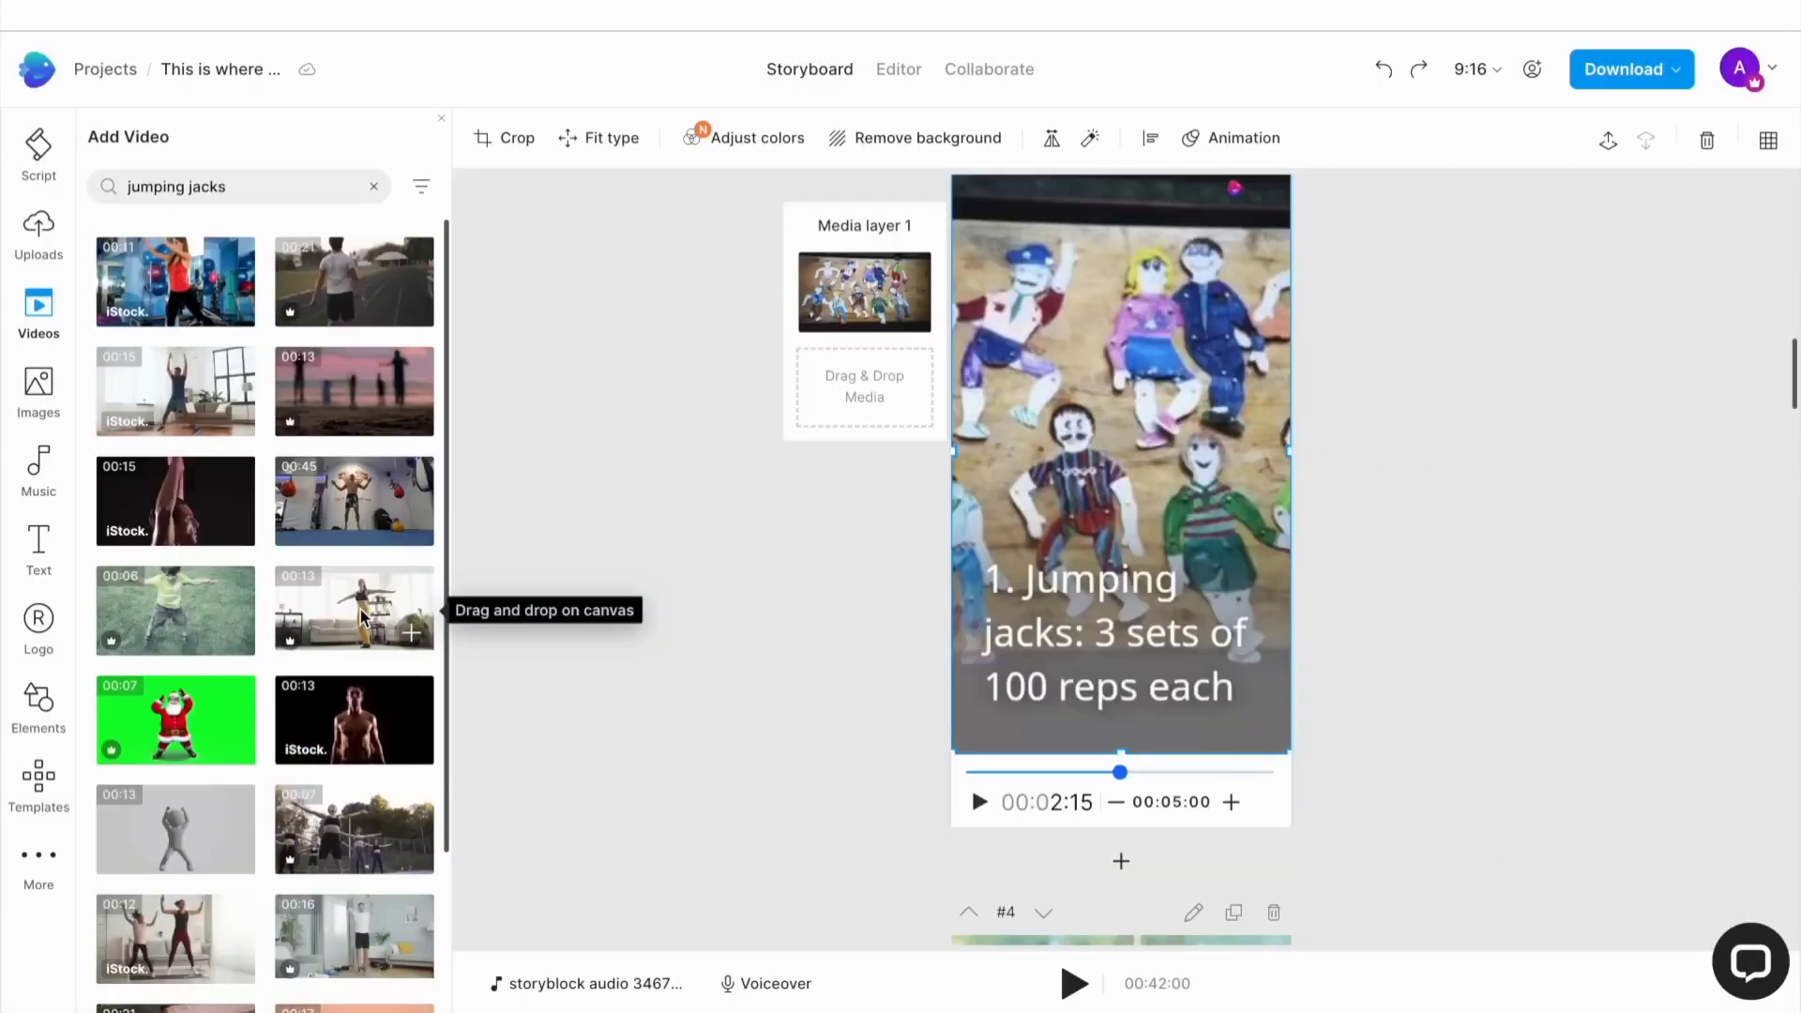
- Replace the jumping jacks scene's media with the 13-second clip of the woman in yellow leggings, trimmed to 5 seconds, and preview it
{"action": "left_click_drag", "start_coordinate": [361, 608], "coordinate": [985, 354]}
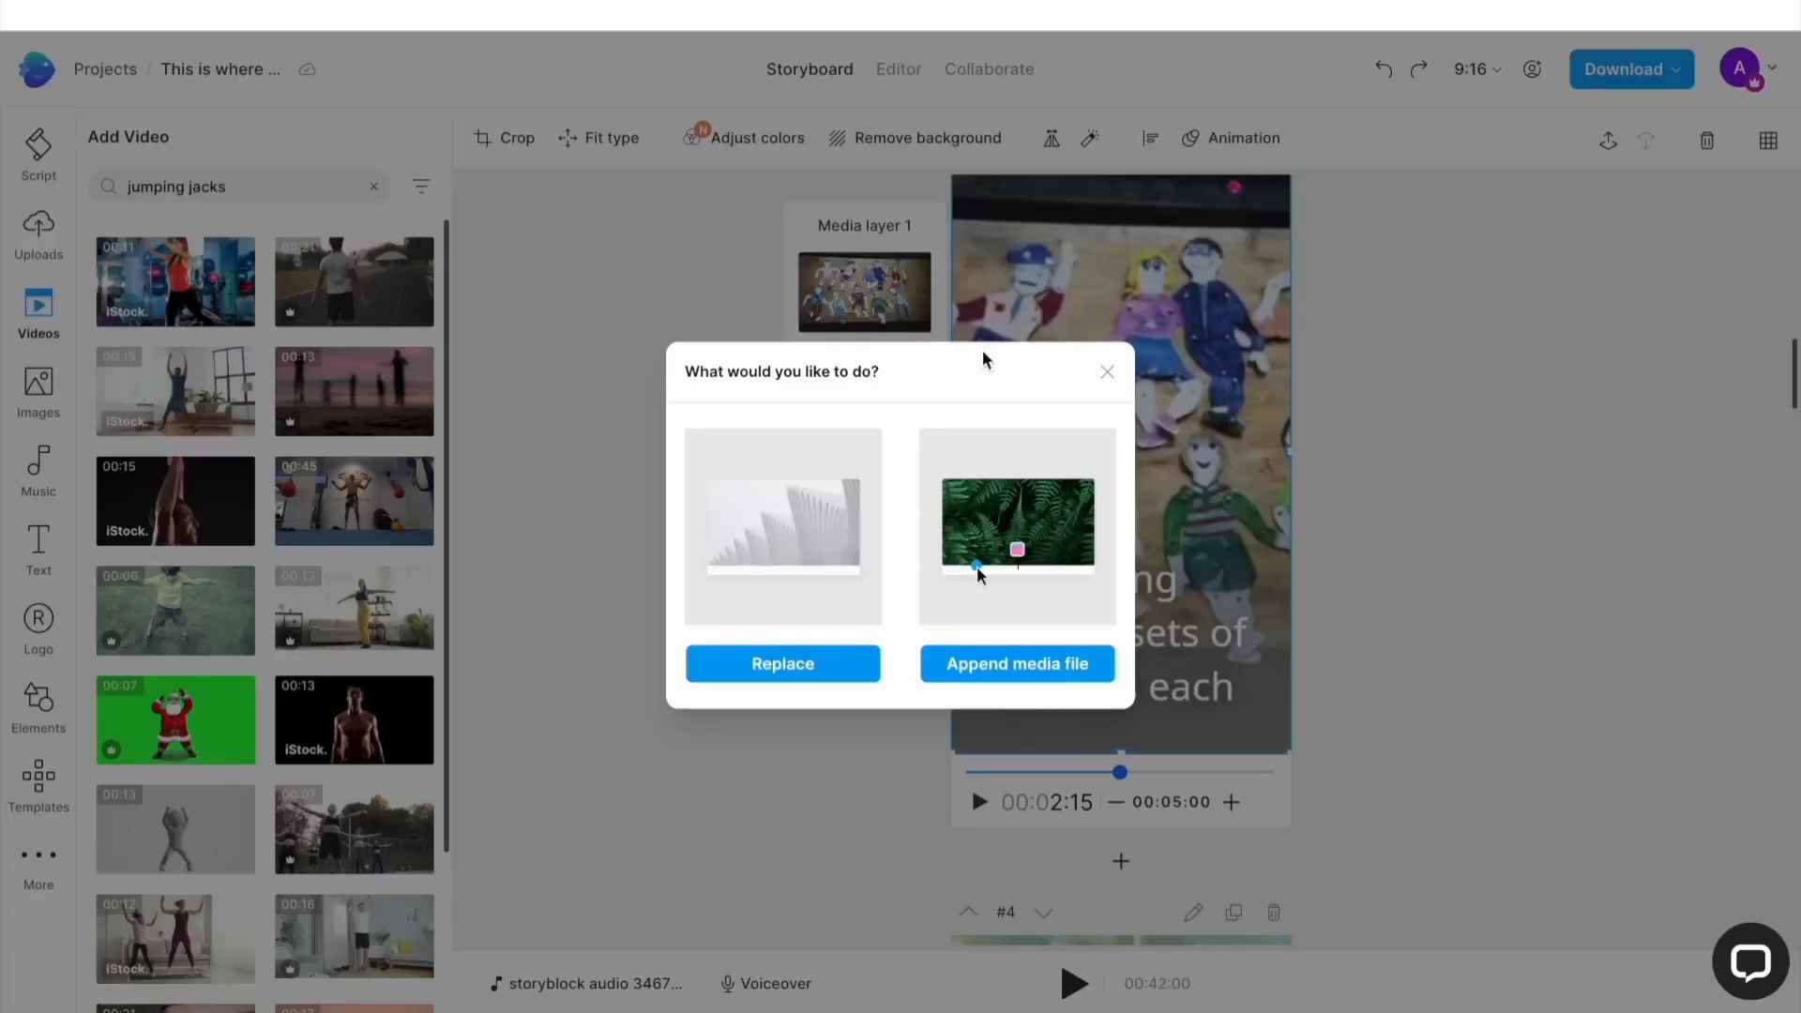
{"action": "left_click", "coordinate": [819, 663]}
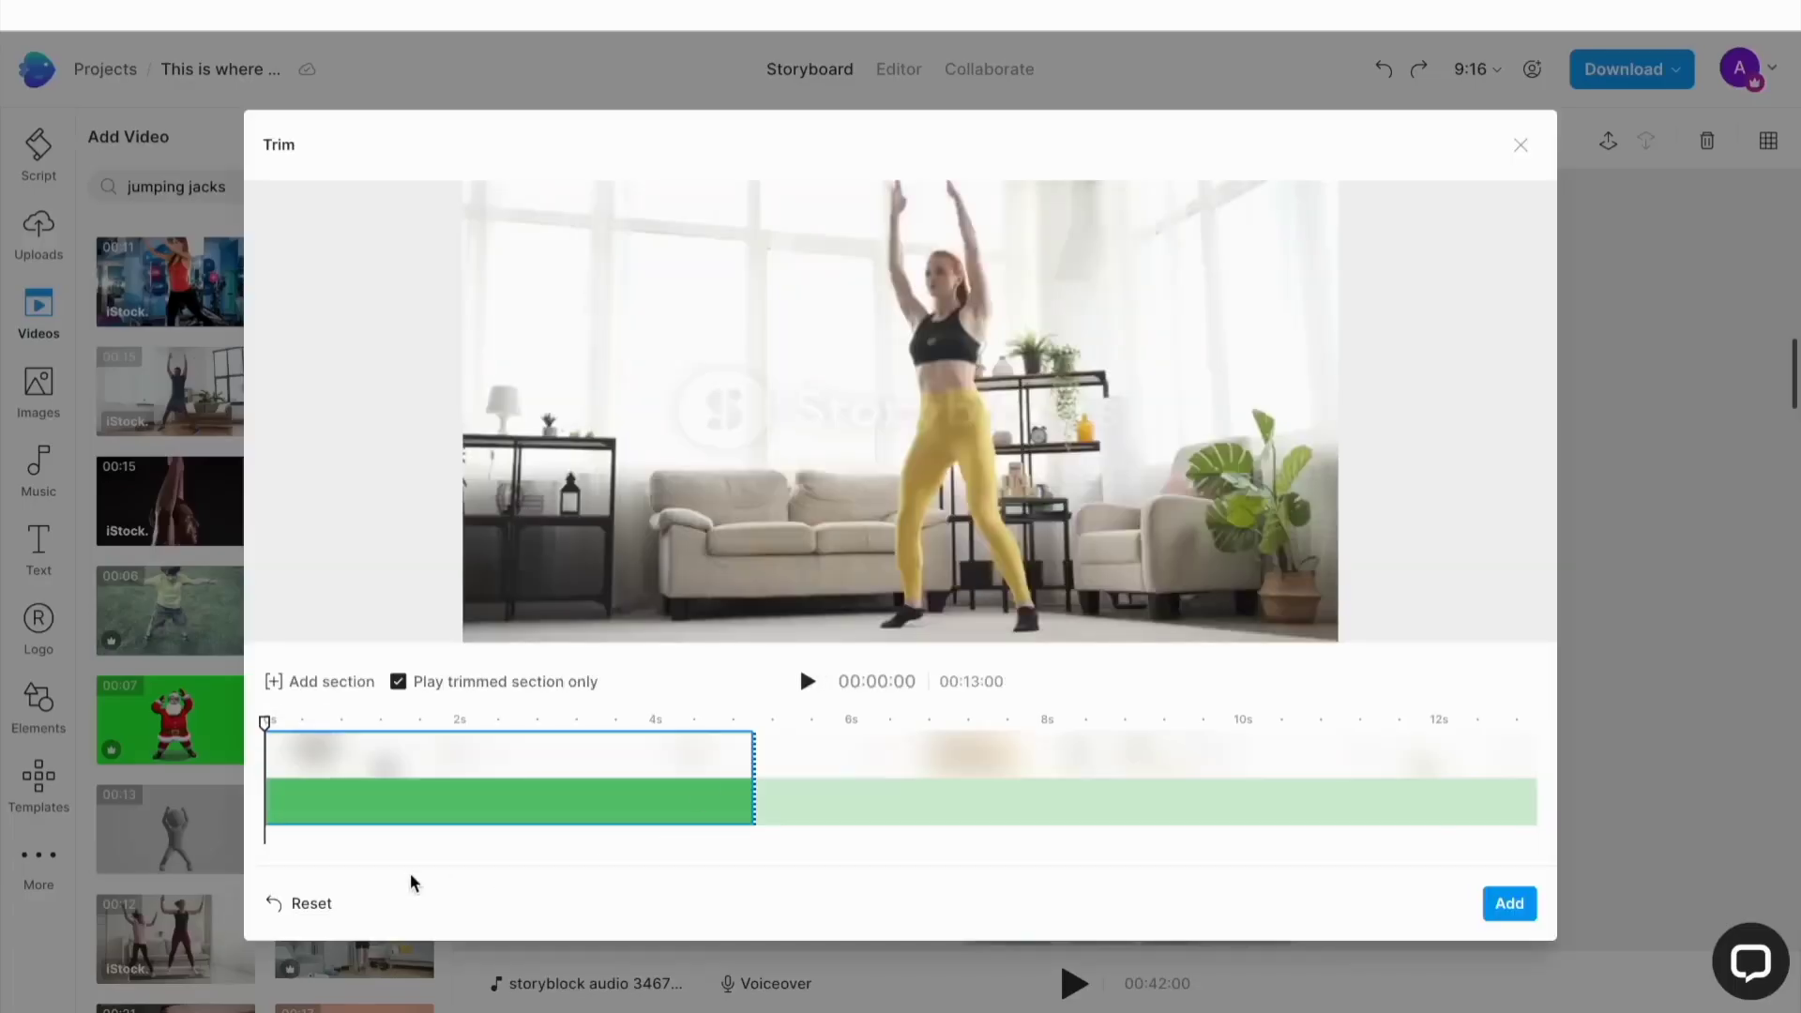
{"action": "left_click", "coordinate": [1501, 906]}
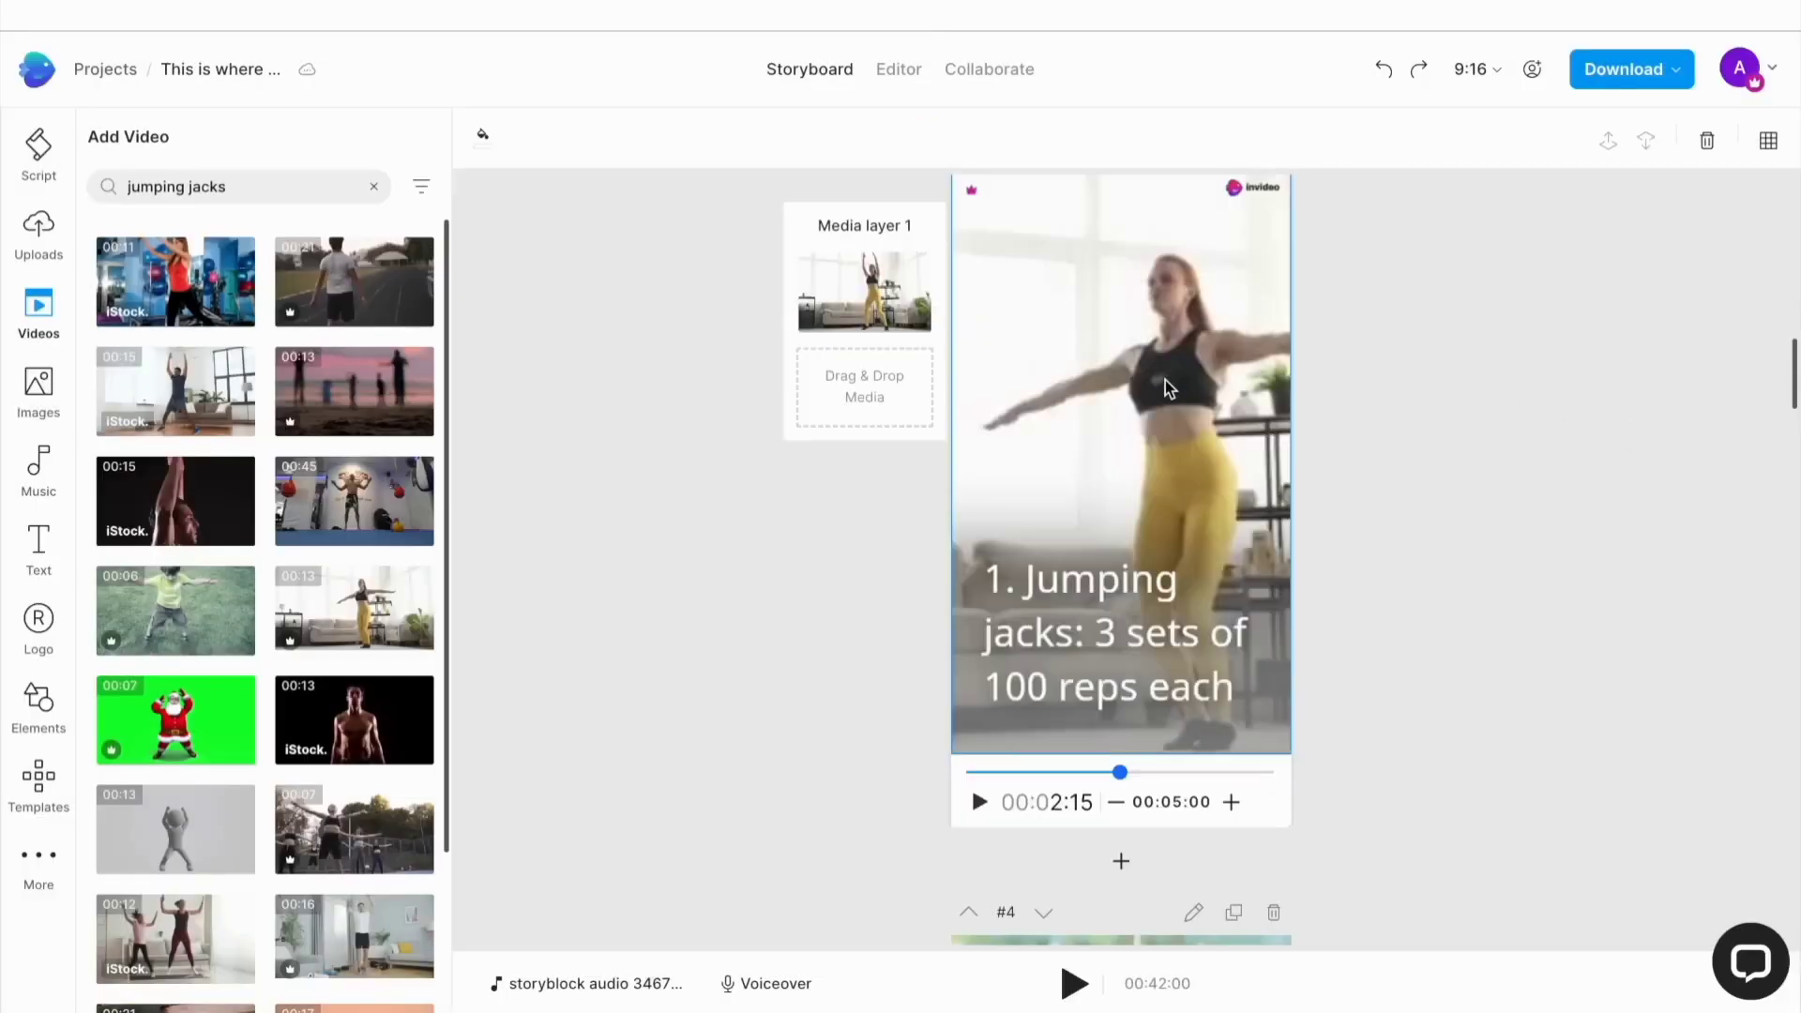
{"action": "left_click_drag", "start_coordinate": [1119, 775], "coordinate": [1037, 775]}
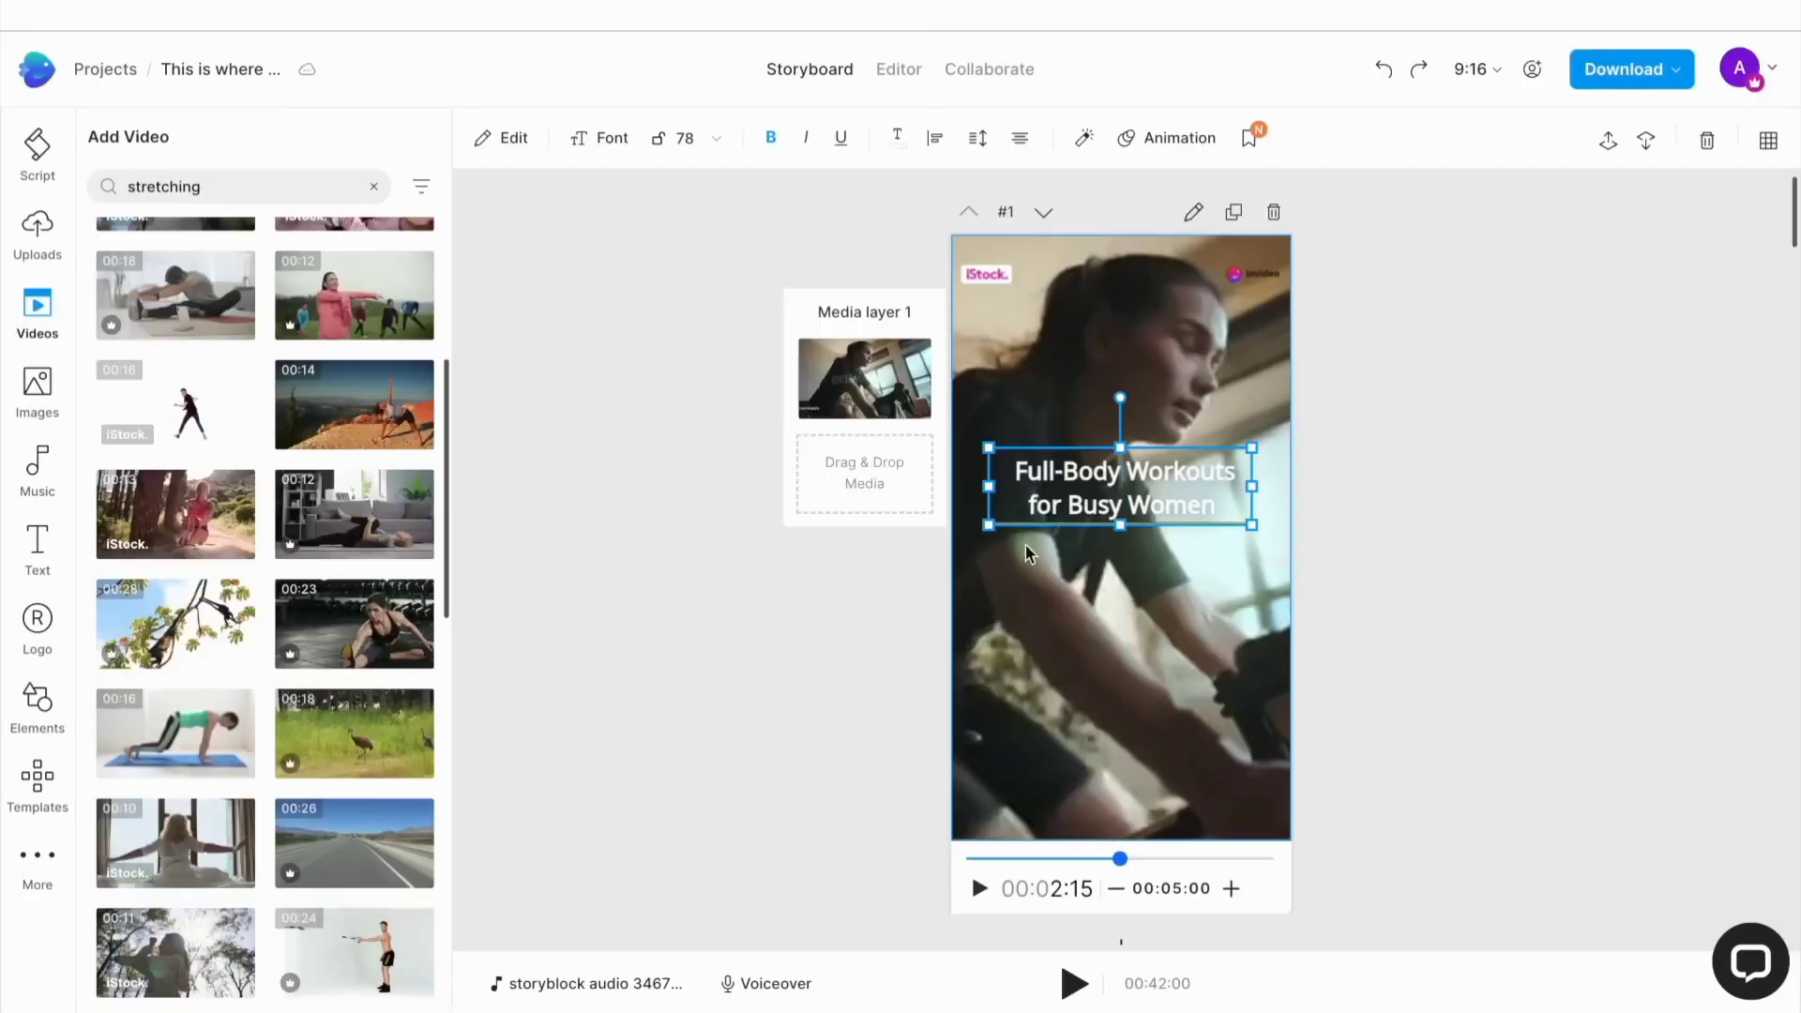
- Enlarge scene 1's headline to size 81, centre it, and apply the Acumin Pro Bold font to all text
{"action": "left_click", "coordinate": [996, 518]}
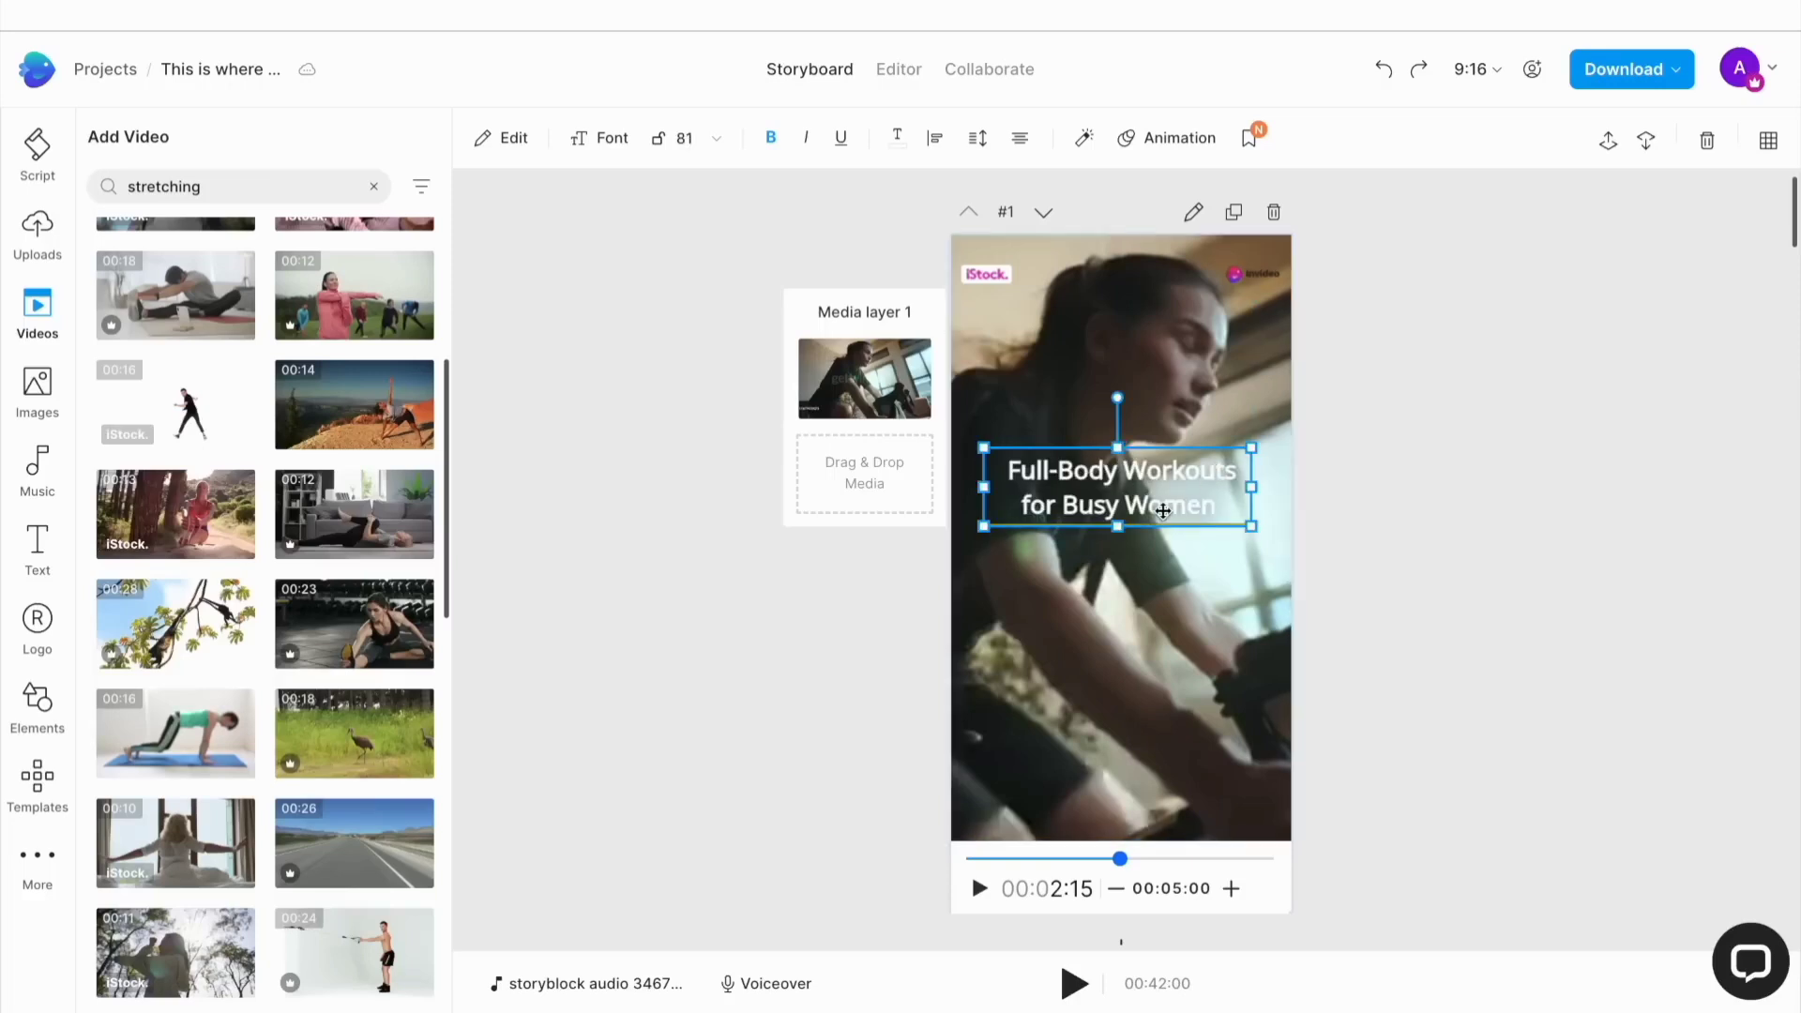
{"action": "left_click_drag", "start_coordinate": [1204, 502], "coordinate": [1209, 503]}
{"action": "left_click", "coordinate": [581, 139]}
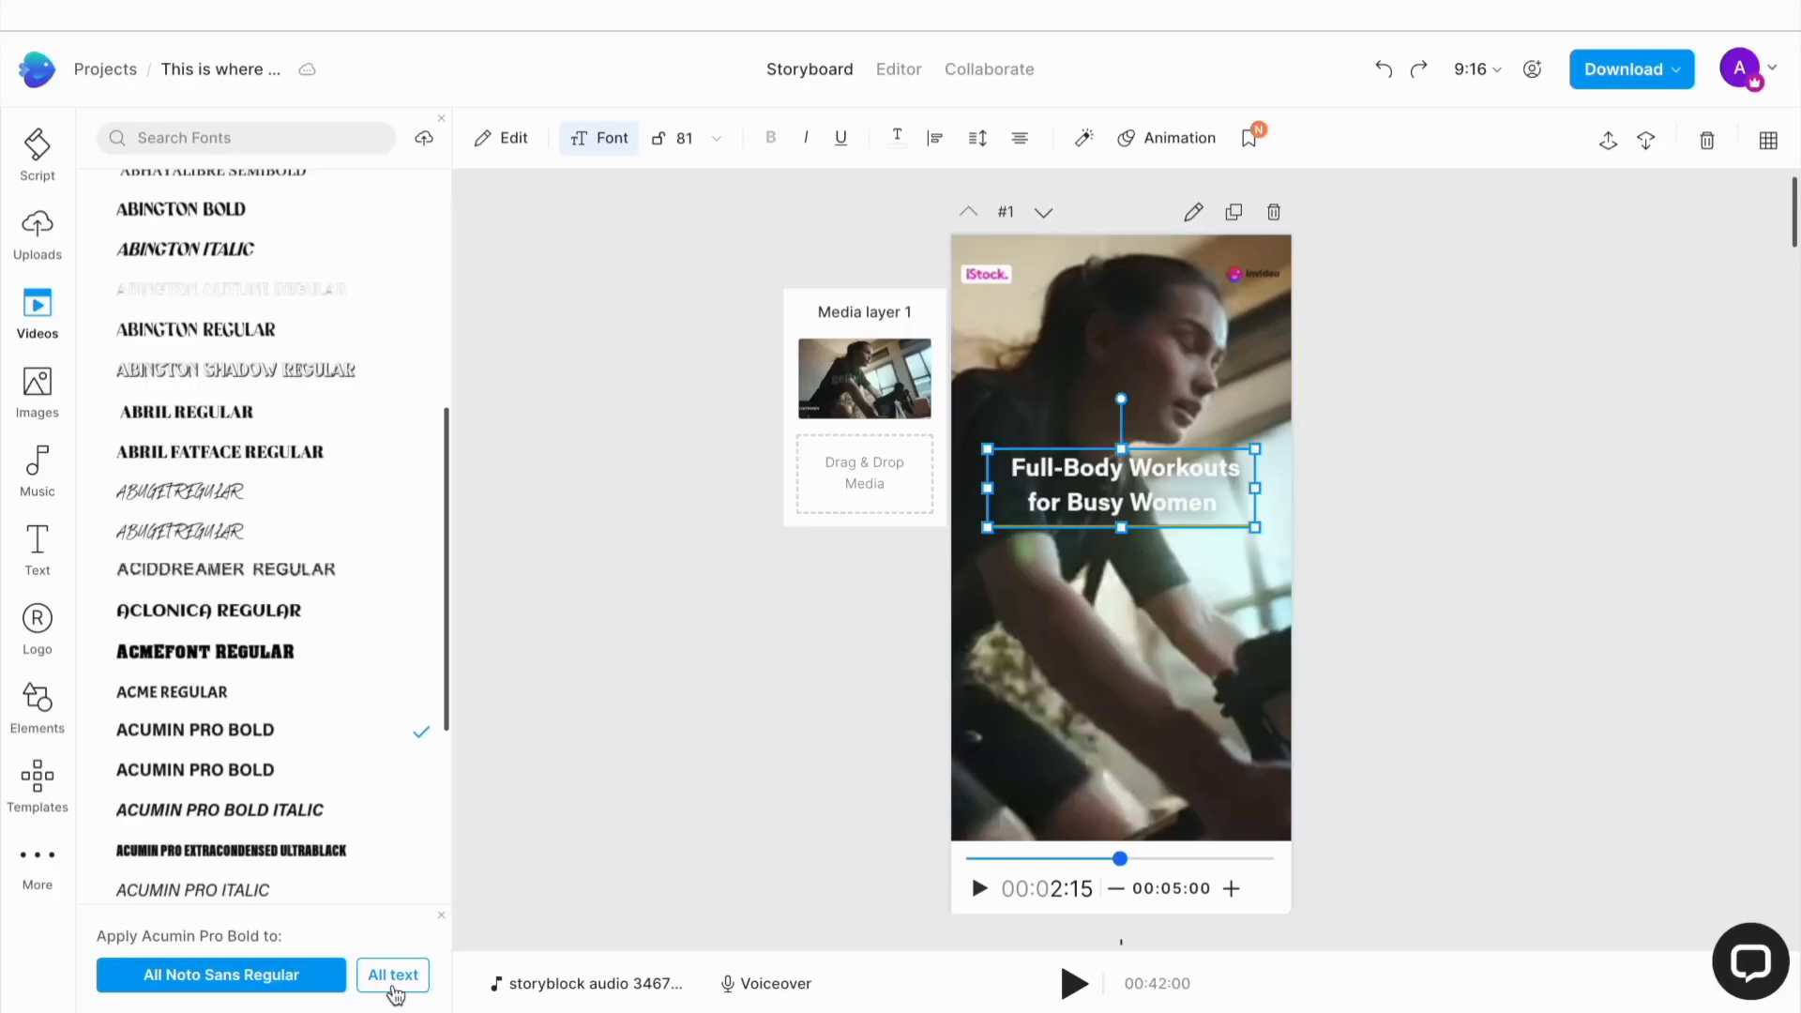
{"action": "left_click", "coordinate": [398, 994]}
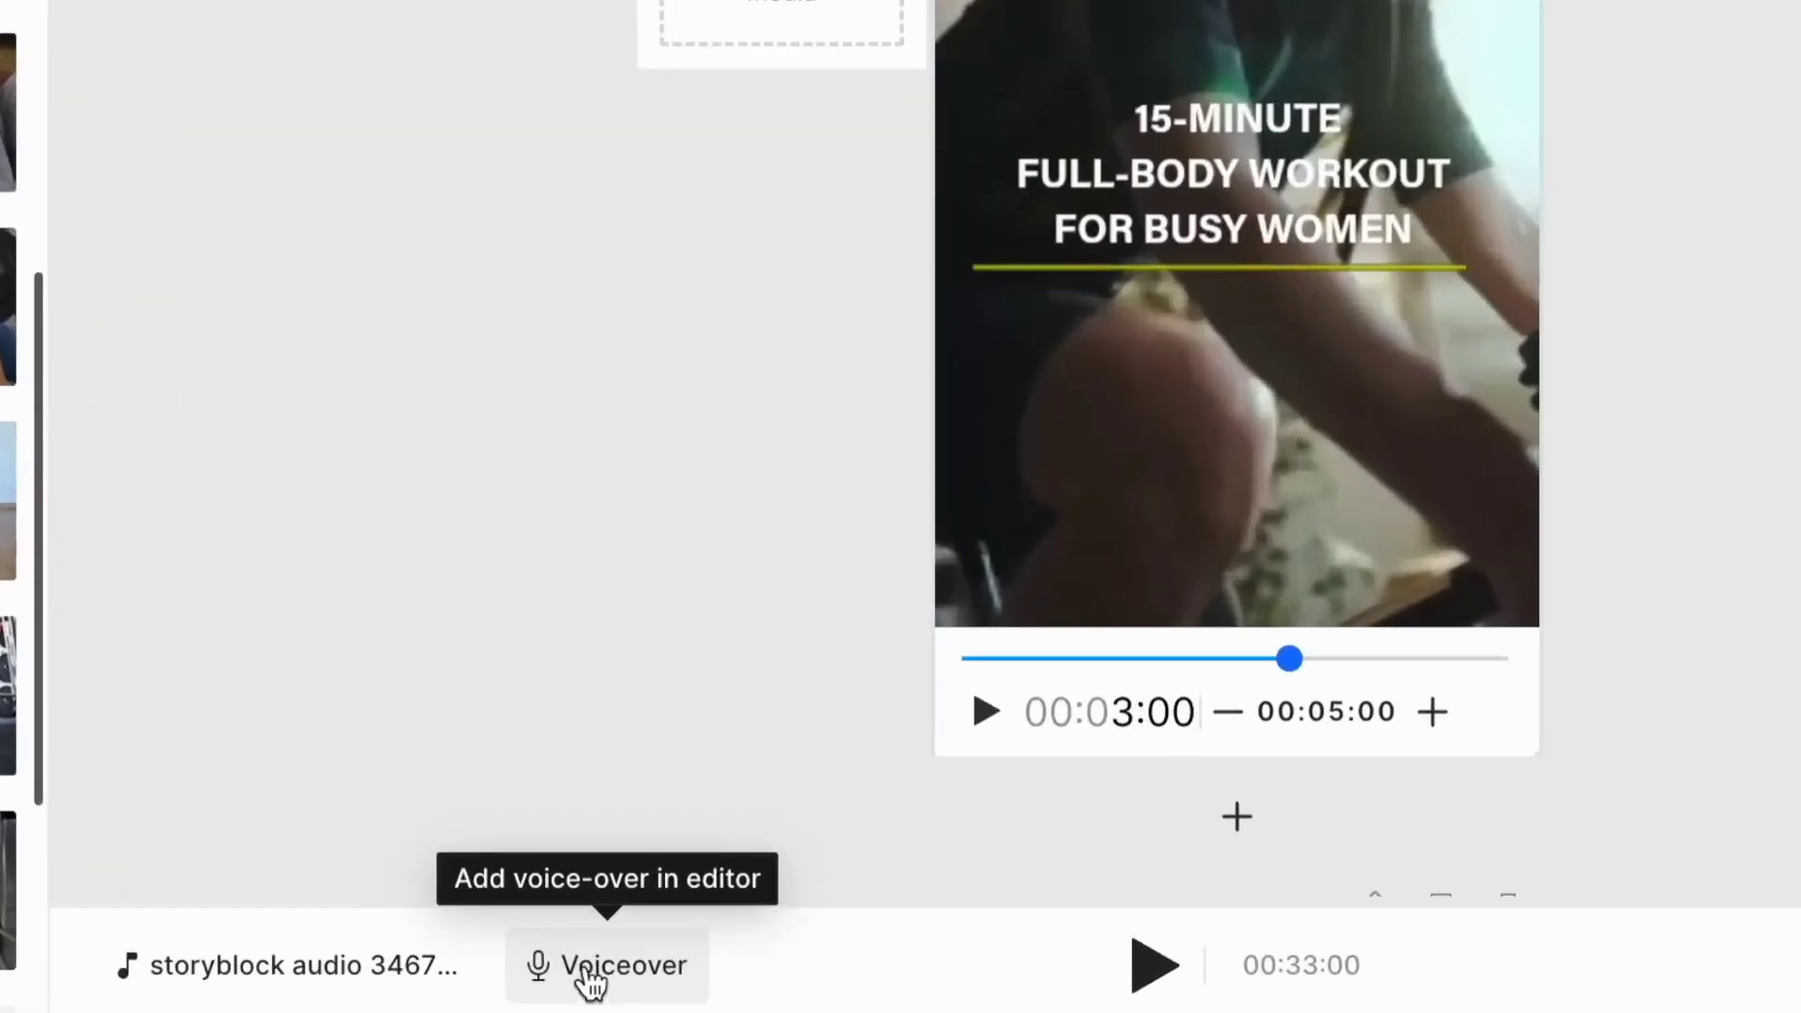
- Open the voiceover options in the editor and start recording a voiceover
{"action": "left_click", "coordinate": [591, 976]}
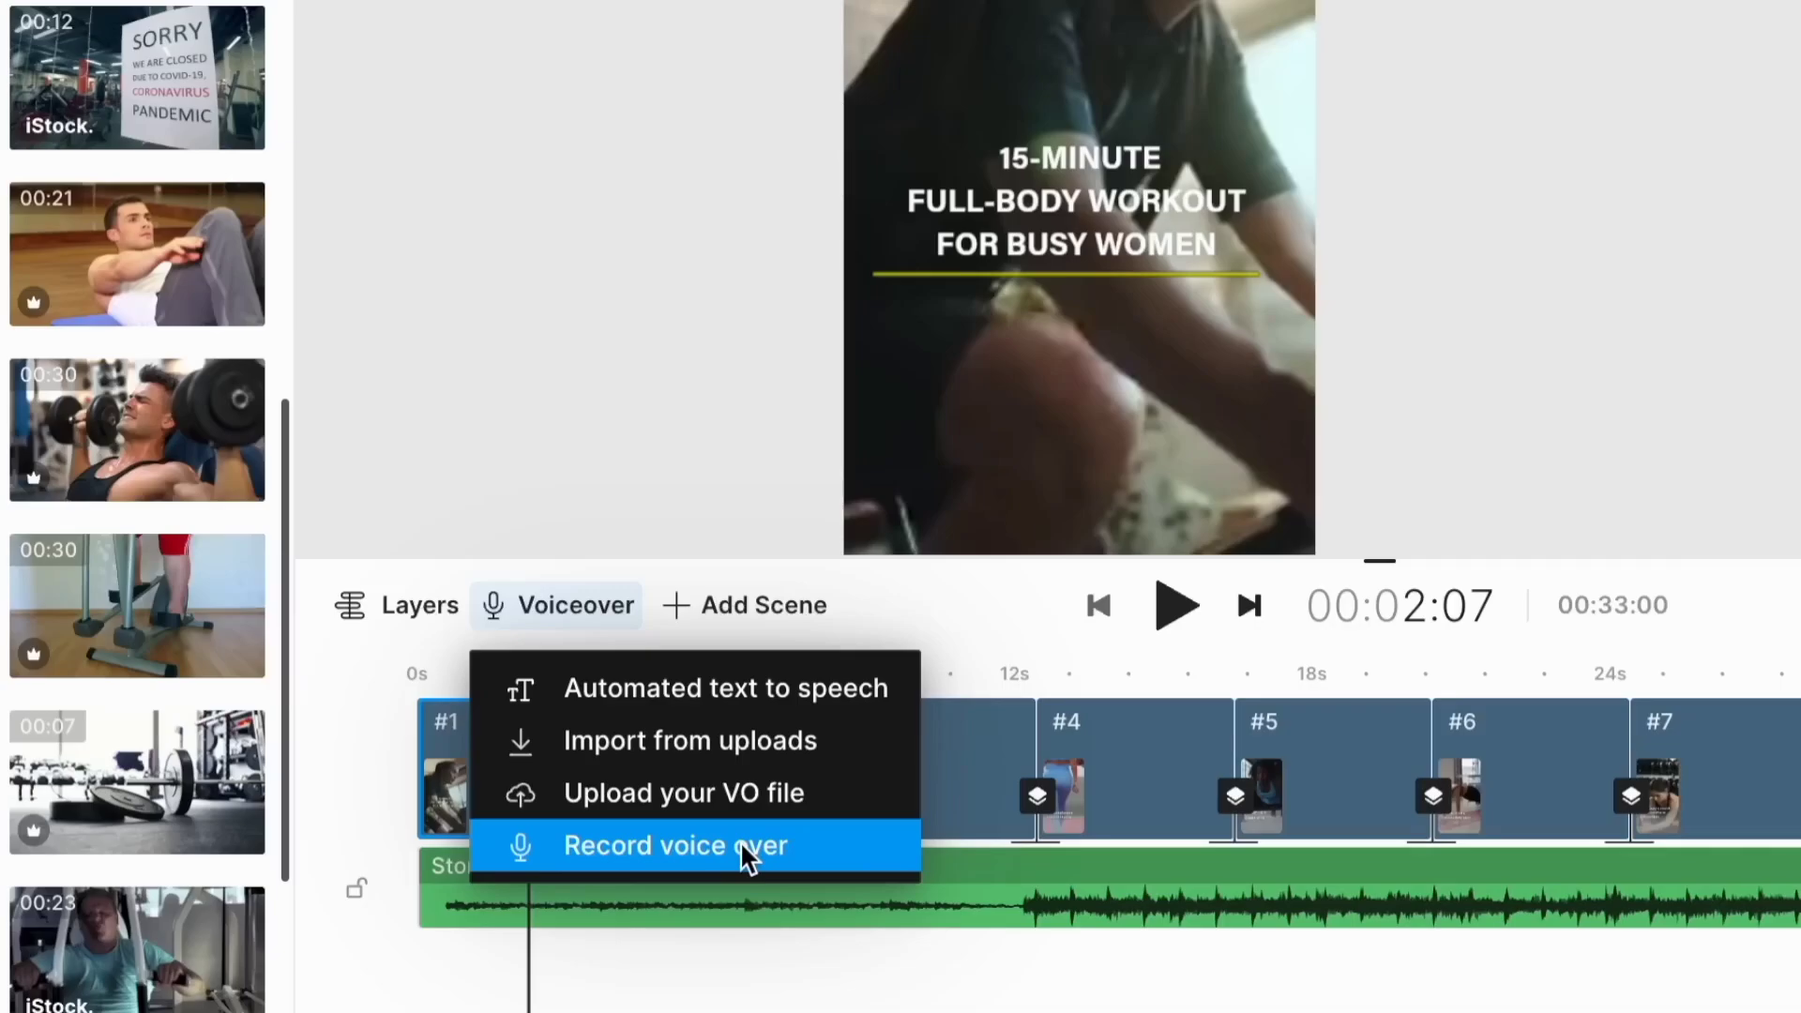
{"action": "left_click", "coordinate": [740, 840]}
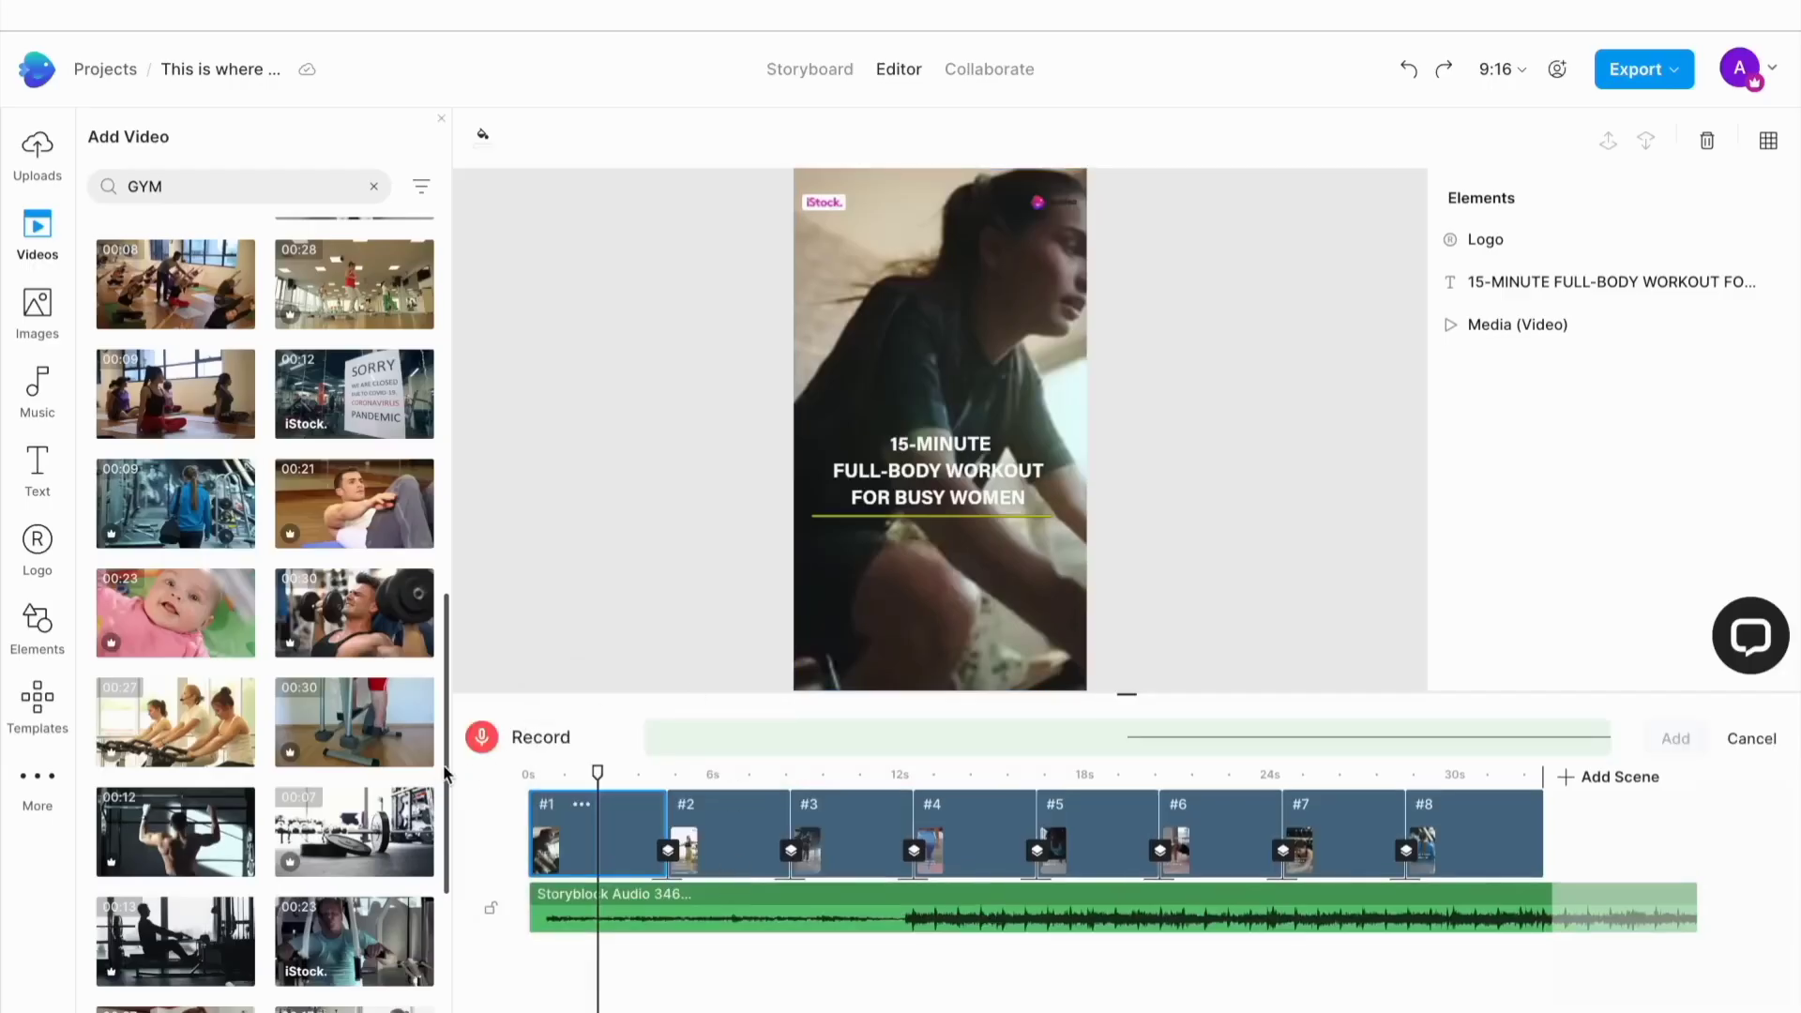
{"action": "left_click", "coordinate": [475, 738]}
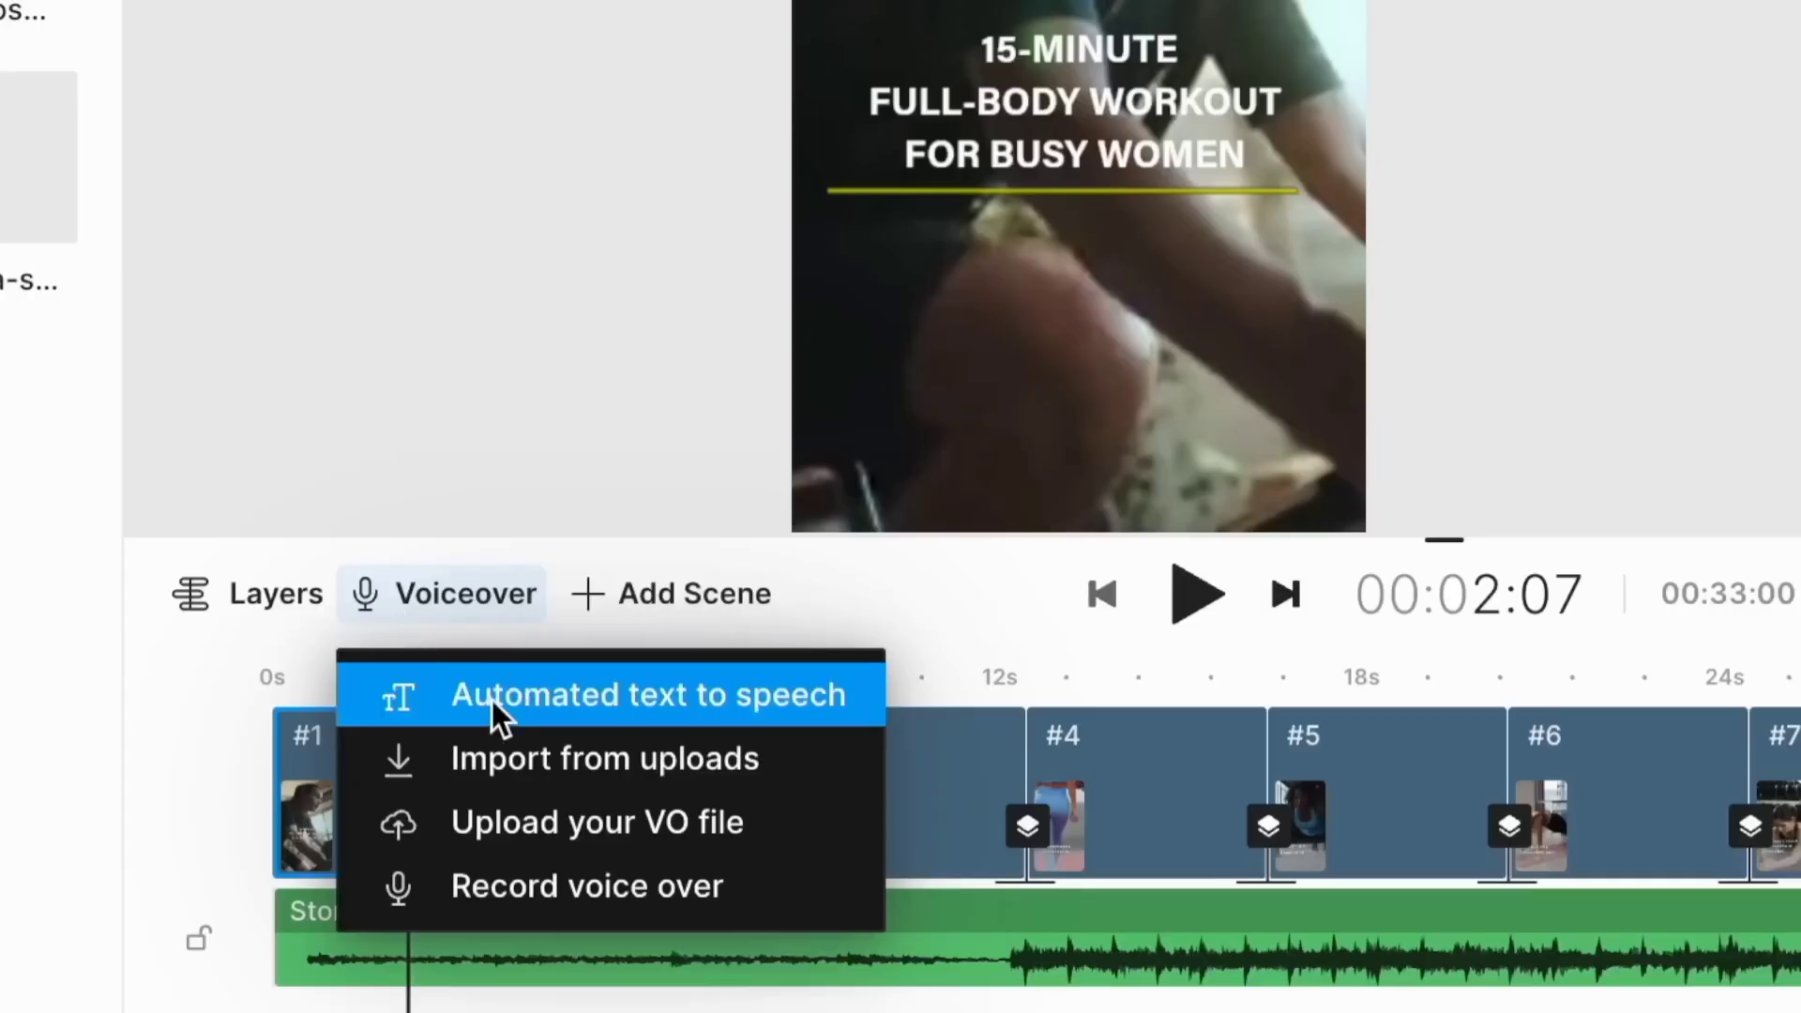
- Generate a Realistic British English text-to-speech voiceover with the Charlotte voice, preview it, and add it to all scenes
{"action": "left_click", "coordinate": [488, 718]}
{"action": "left_click", "coordinate": [306, 472]}
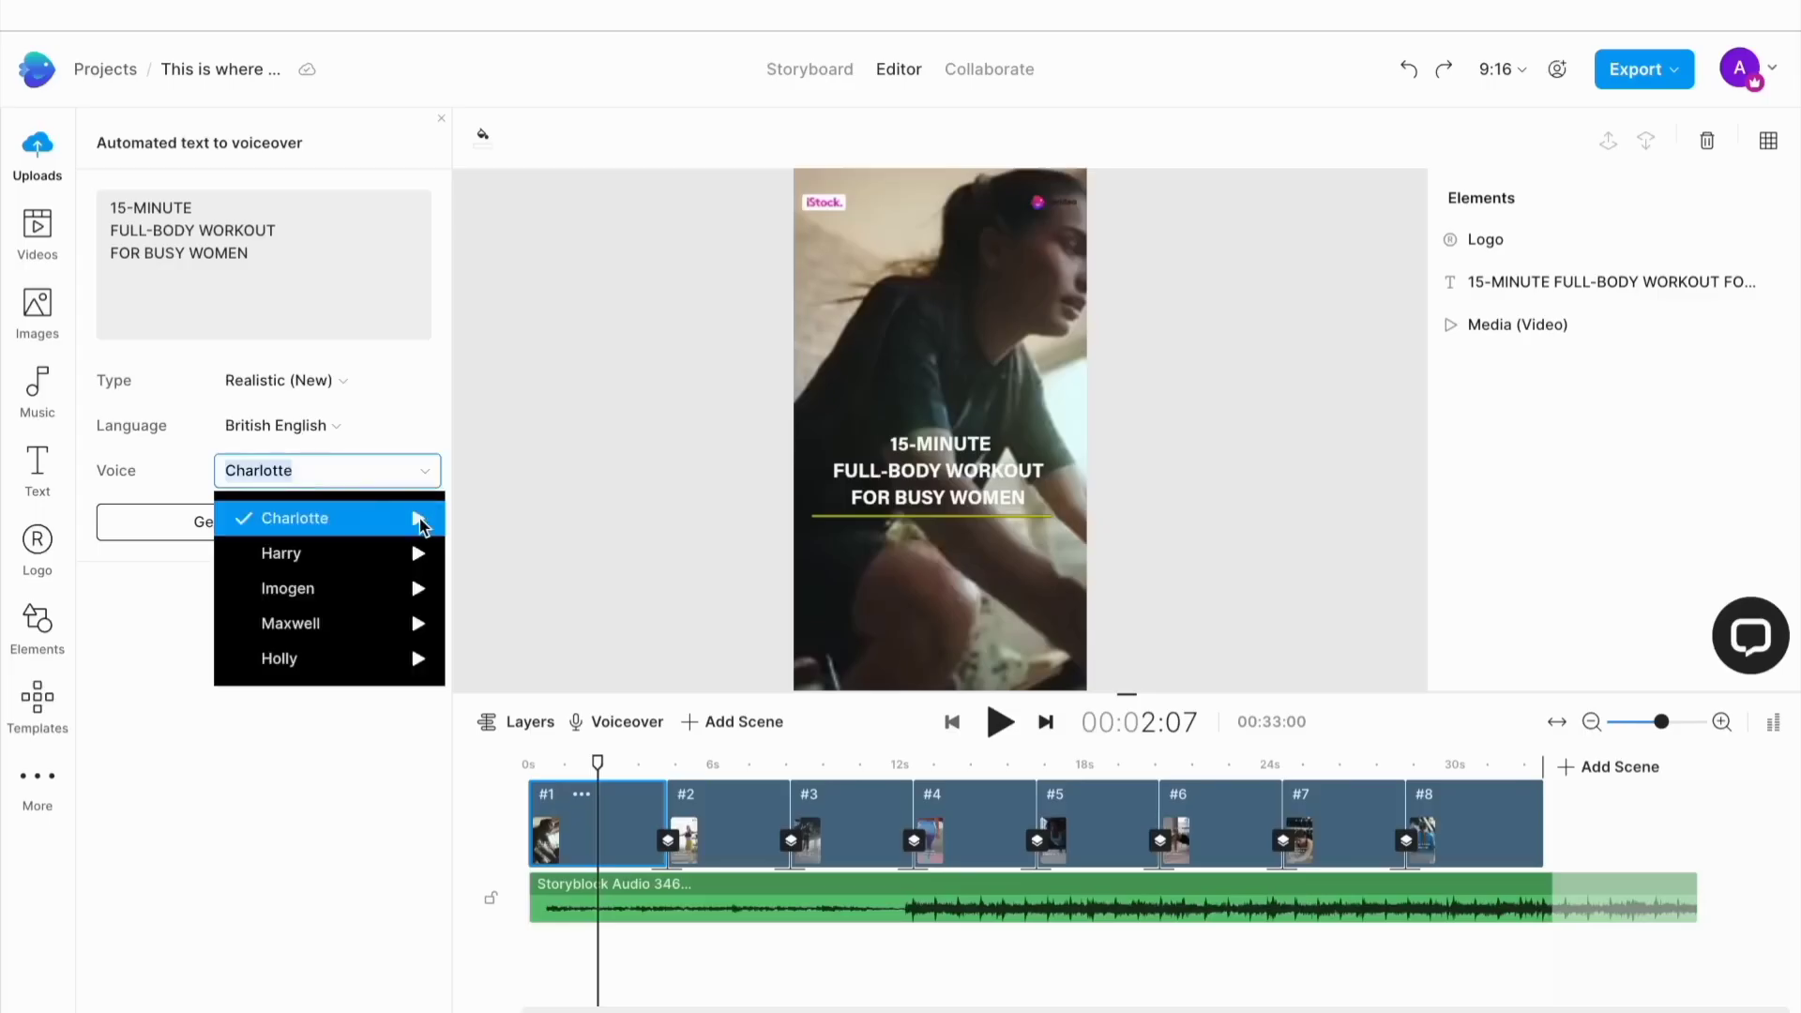
{"action": "left_click", "coordinate": [300, 518]}
{"action": "left_click", "coordinate": [267, 522]}
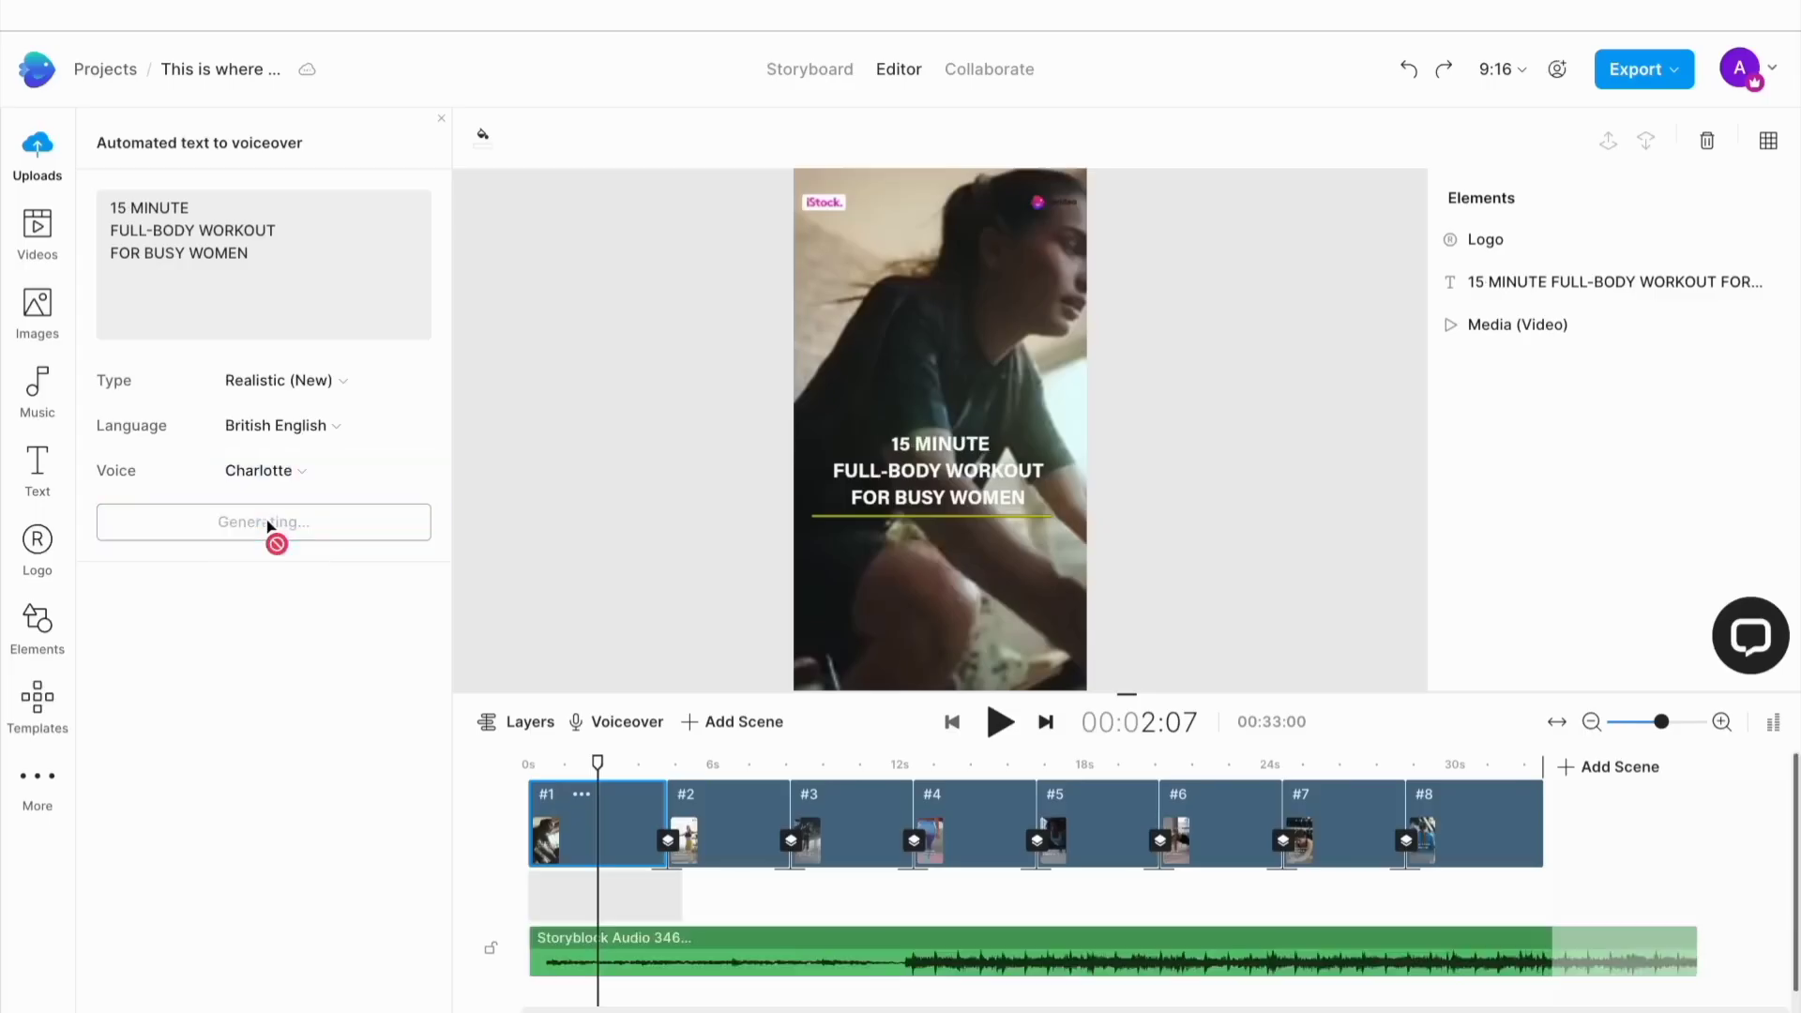
{"action": "left_click", "coordinate": [108, 638]}
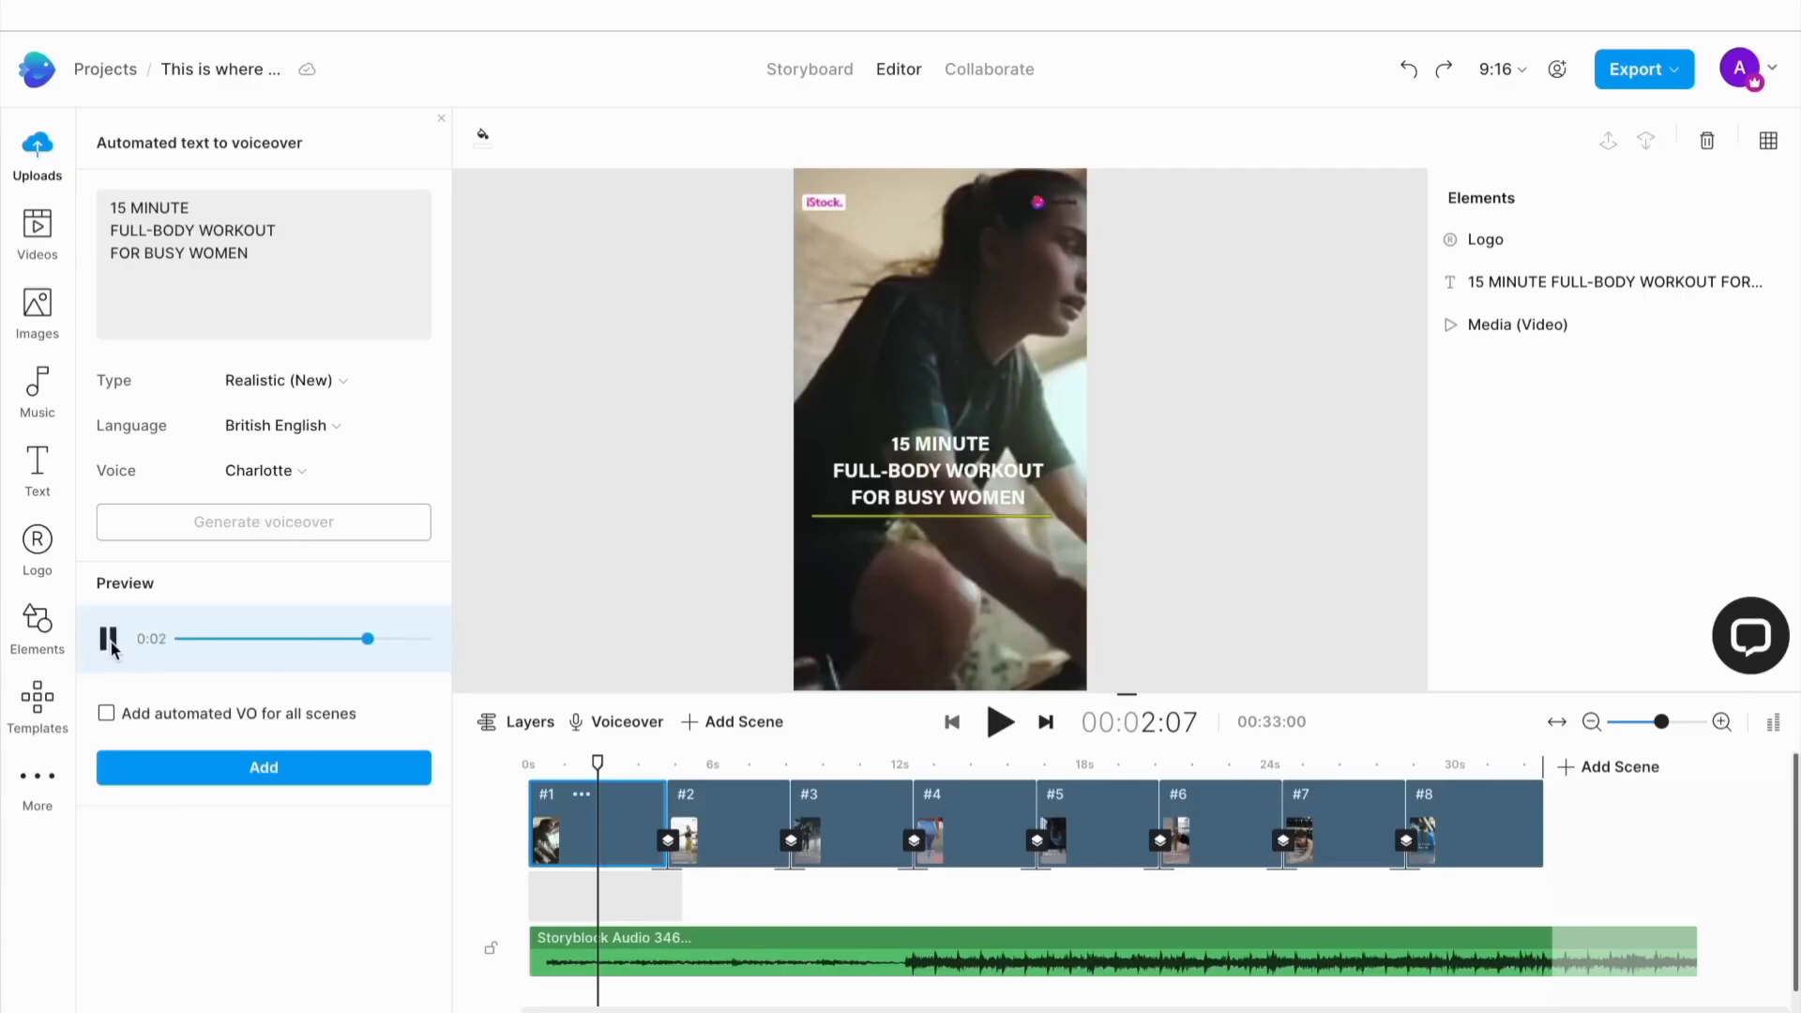
{"action": "left_click", "coordinate": [161, 771]}
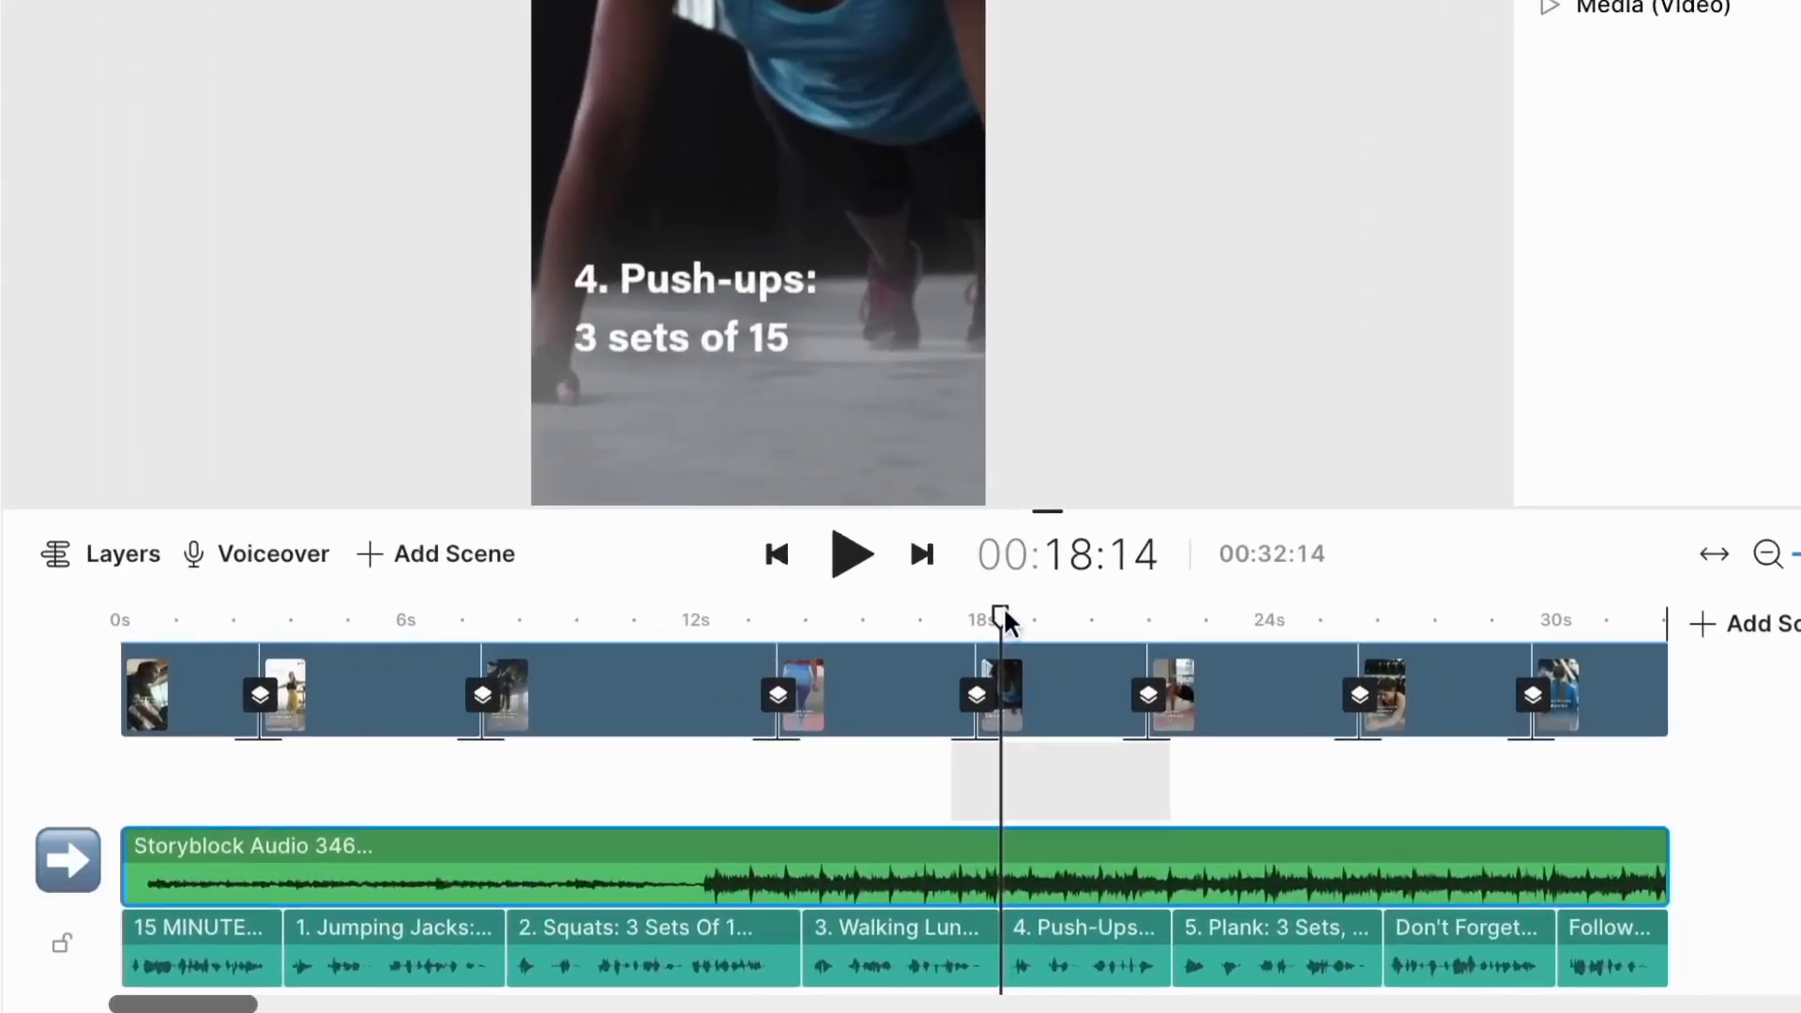
- Return the playhead to the start of the video and remove the Storyblock music track from the timeline
{"action": "left_click_drag", "start_coordinate": [1004, 606], "coordinate": [8, 631]}
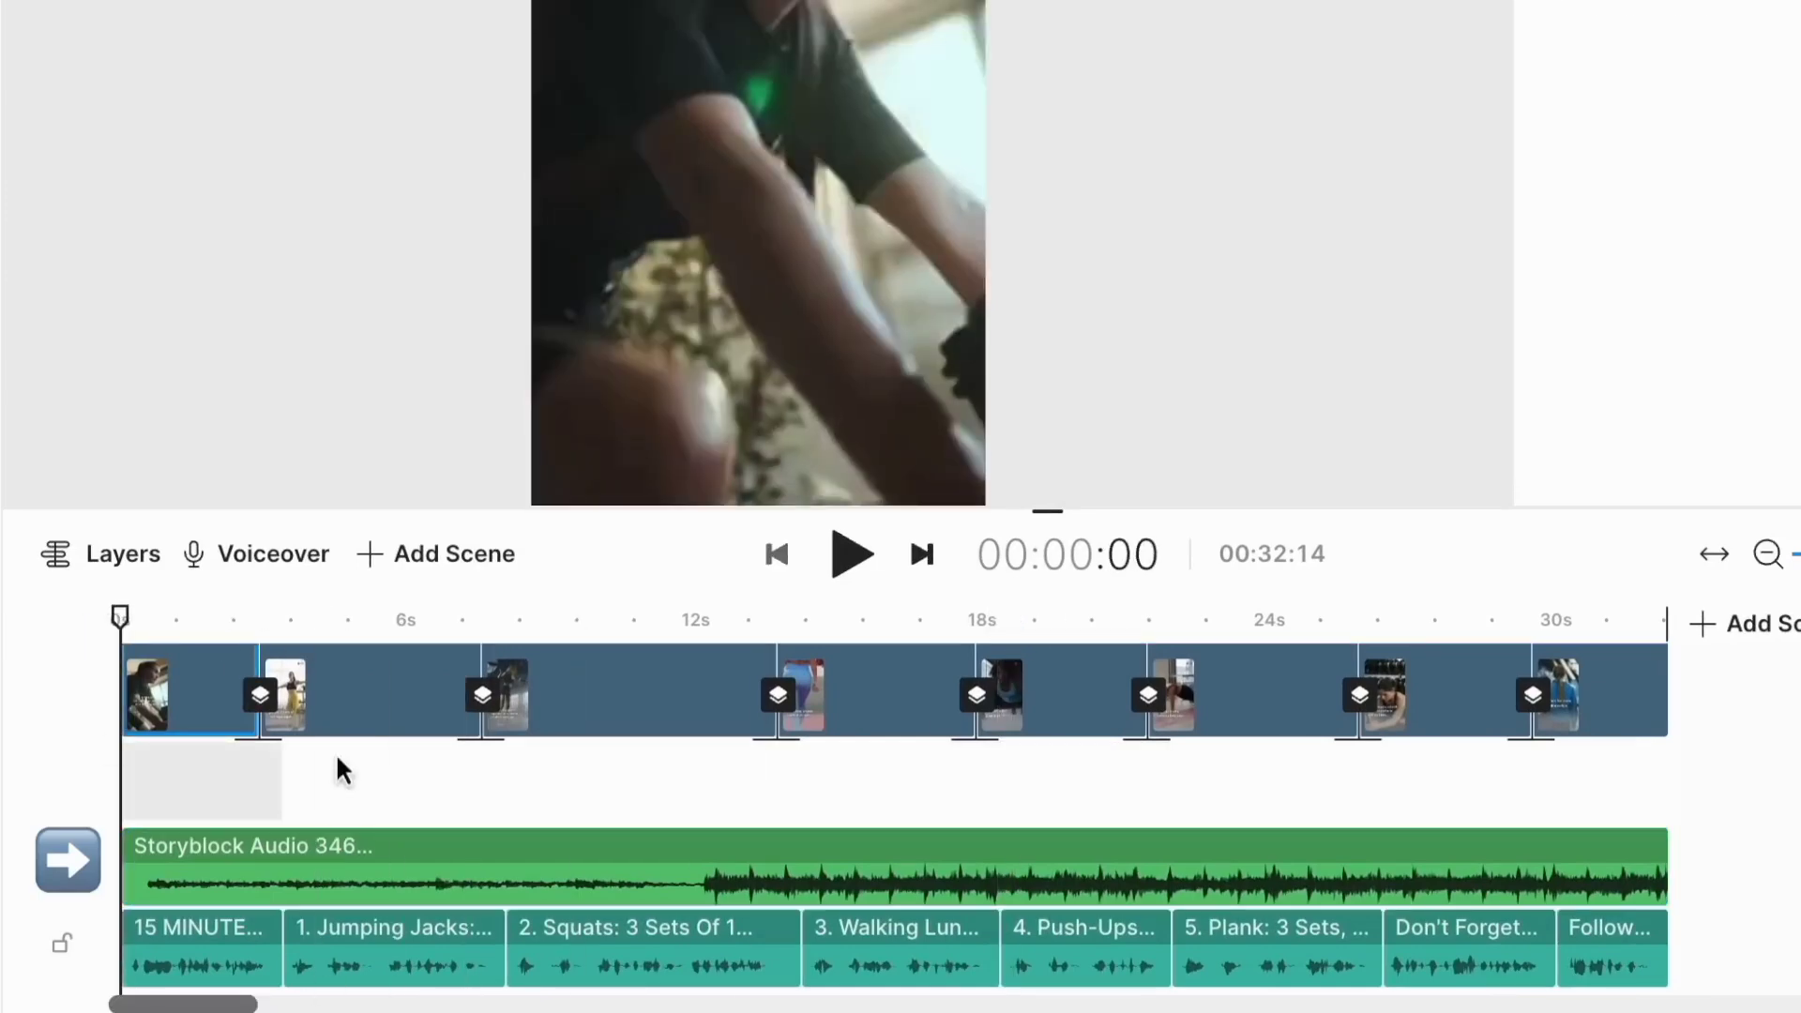
{"action": "left_click", "coordinate": [199, 854]}
{"action": "right_click", "coordinate": [199, 863]}
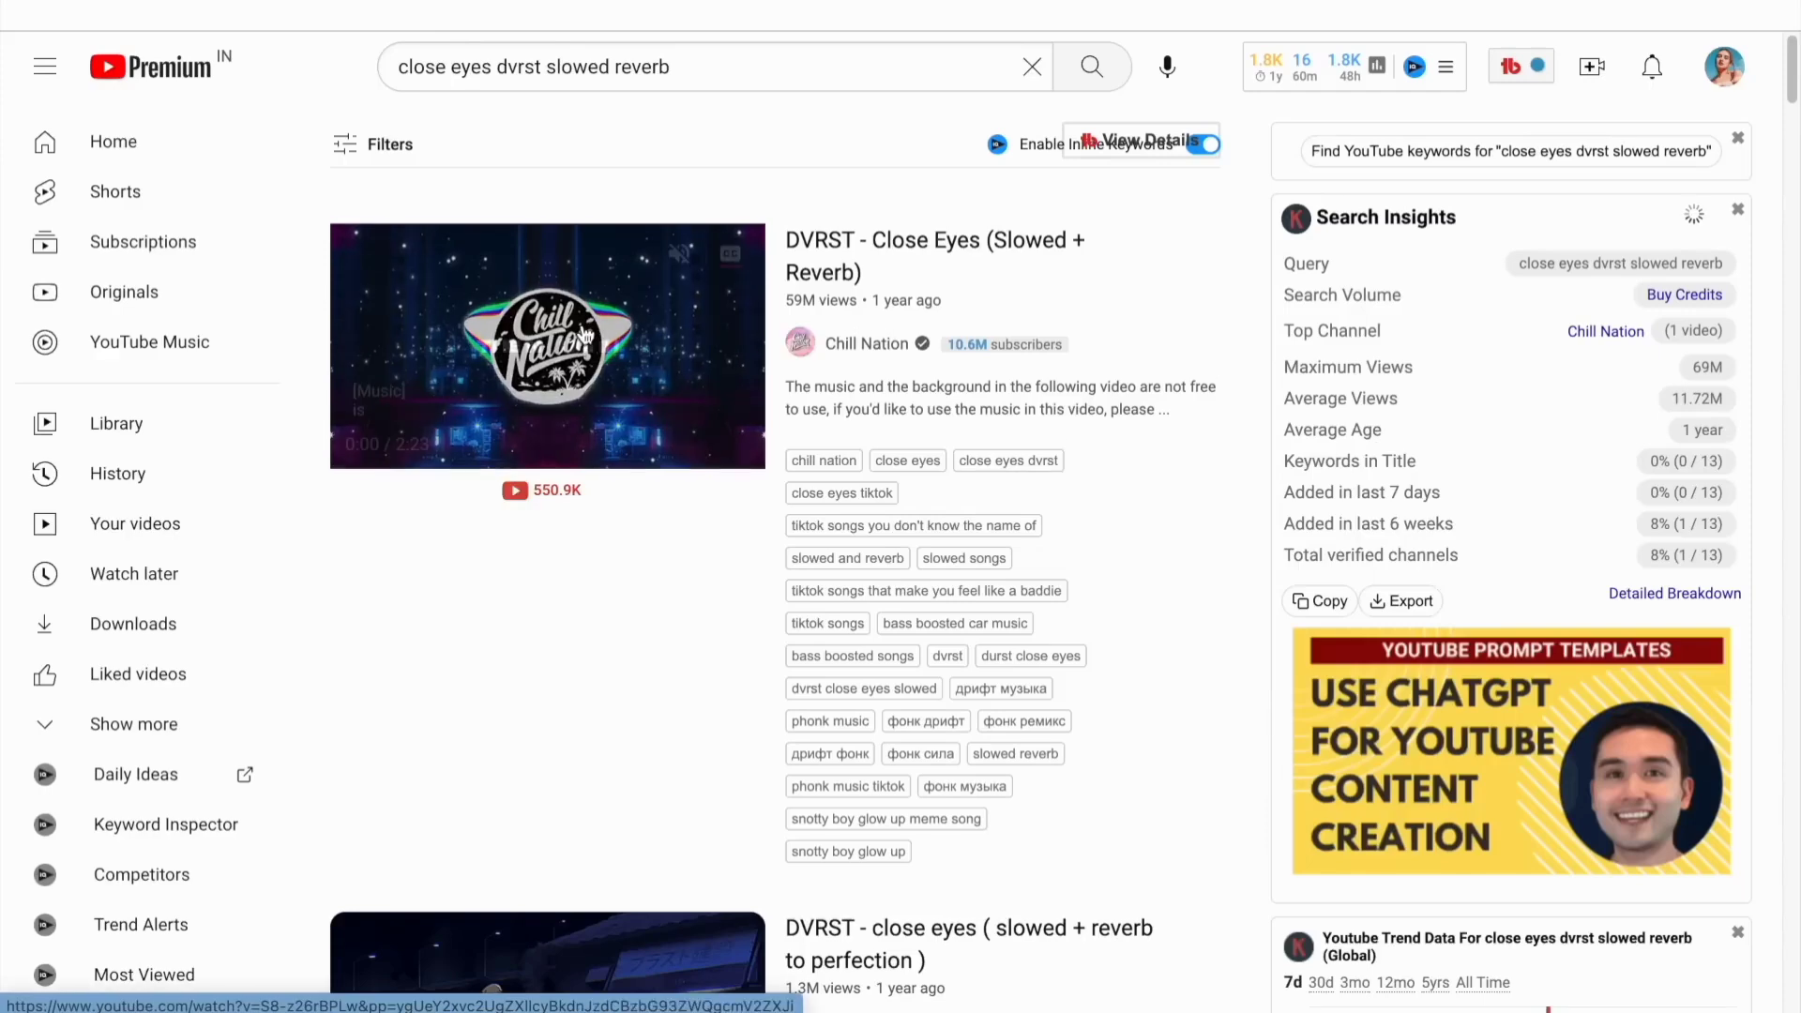
- Open Chill Nation's "DVRST - Close Eyes (Slowed + Reverb)" on YouTube and copy its share link
{"action": "left_click", "coordinate": [574, 337]}
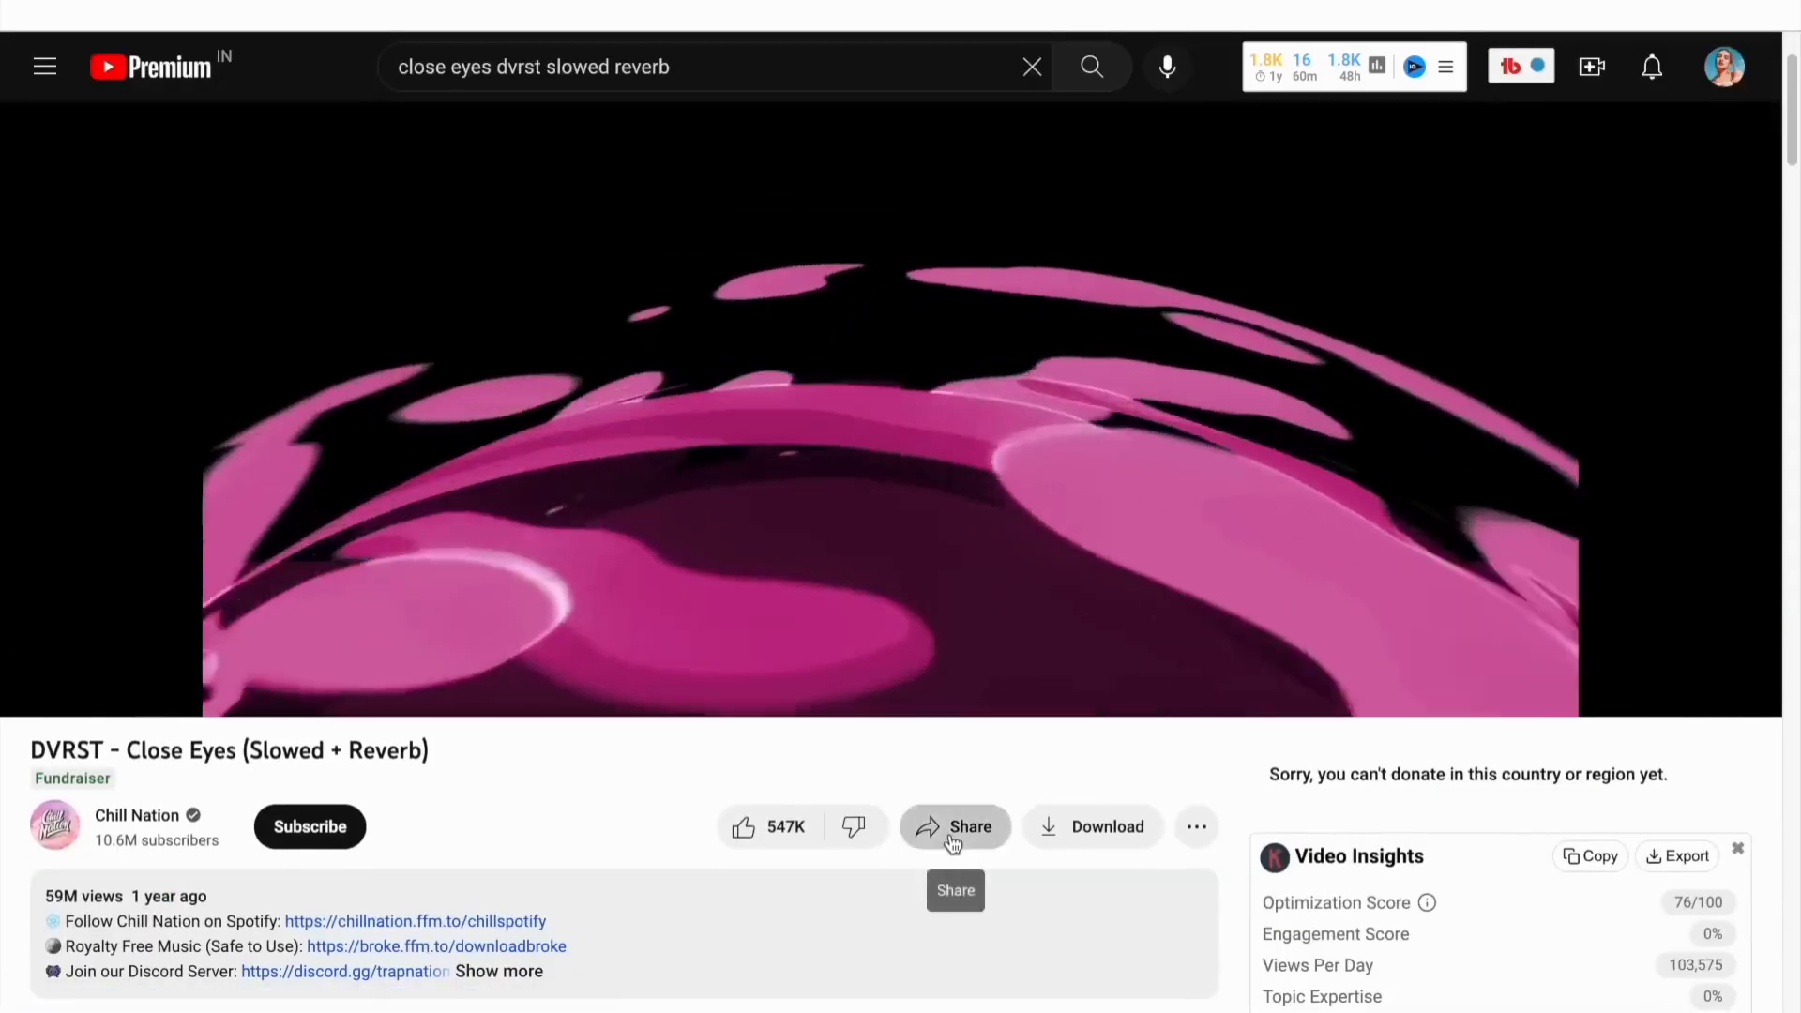
{"action": "left_click", "coordinate": [954, 826]}
{"action": "left_click", "coordinate": [1144, 663]}
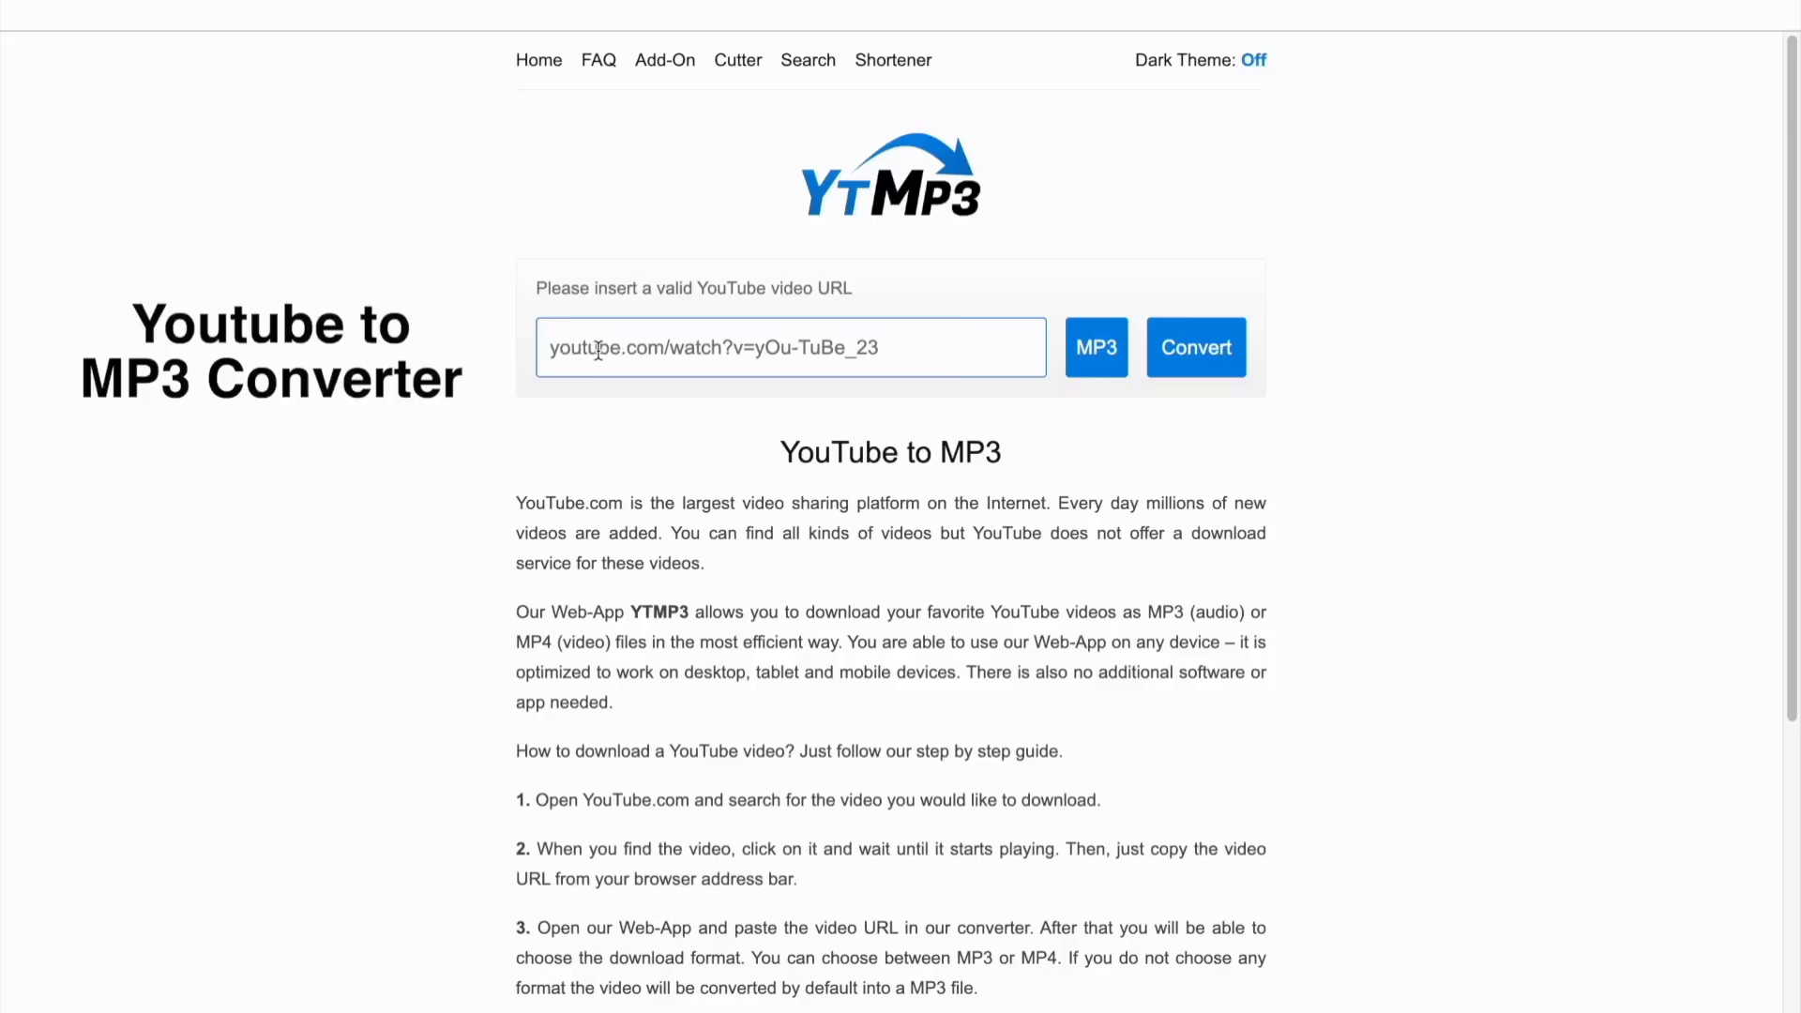
- Convert the copied YouTube link to MP3 in YTMP3 and download the audio file
{"action": "key", "text": "ctrl+v"}
{"action": "left_click", "coordinate": [1197, 347]}
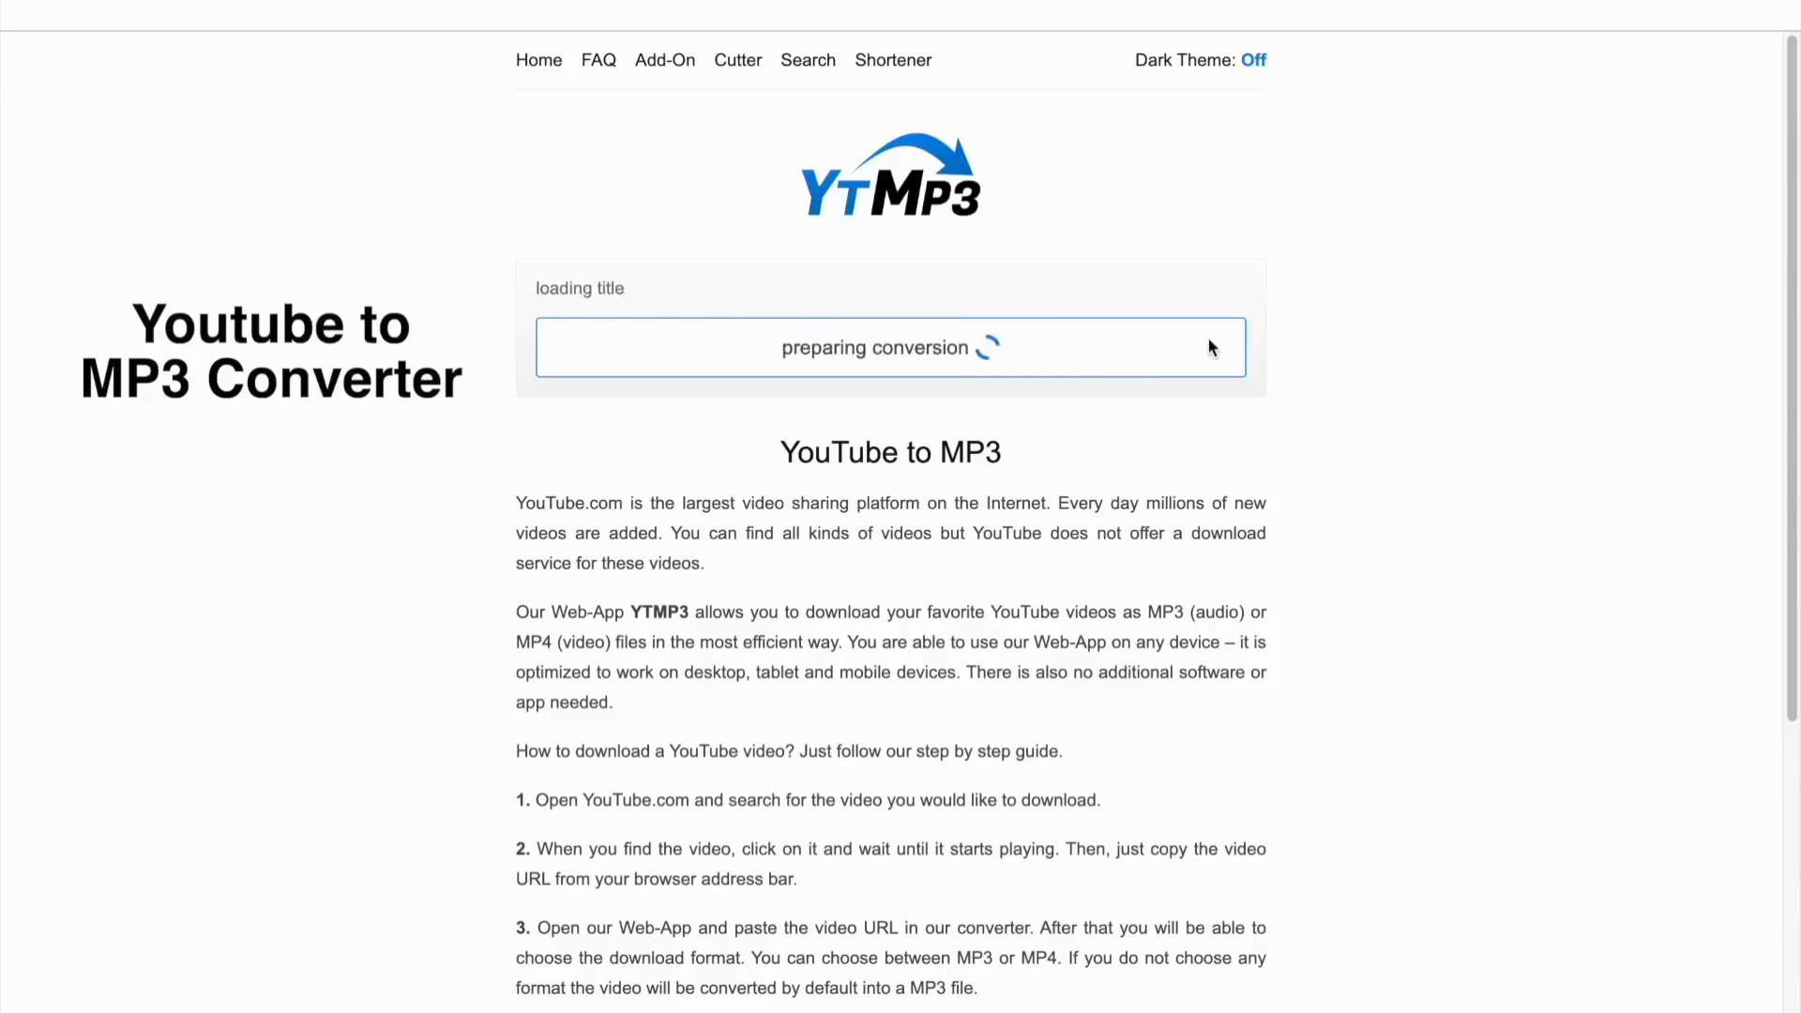
{"action": "left_click", "coordinate": [729, 349]}
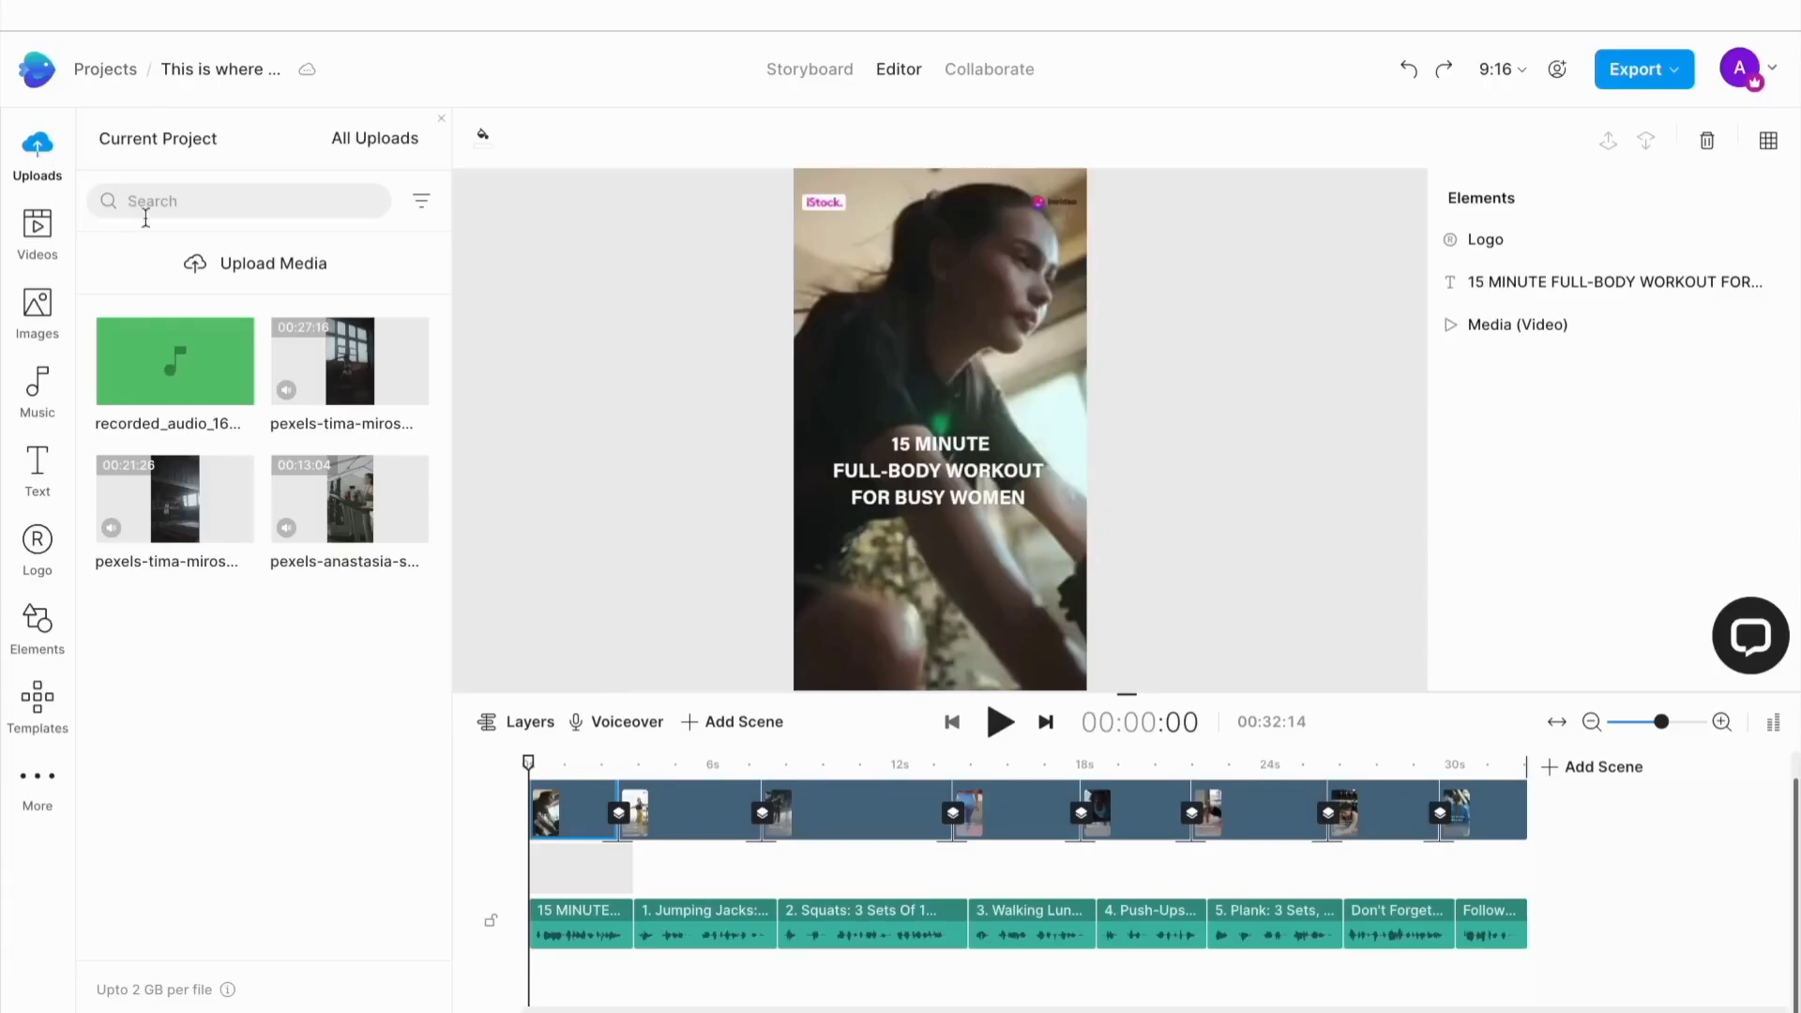
- Upload the DVRST - Close Eyes audio file to the InVideo project and add it to the timeline as a music layer
{"action": "left_click", "coordinate": [195, 270]}
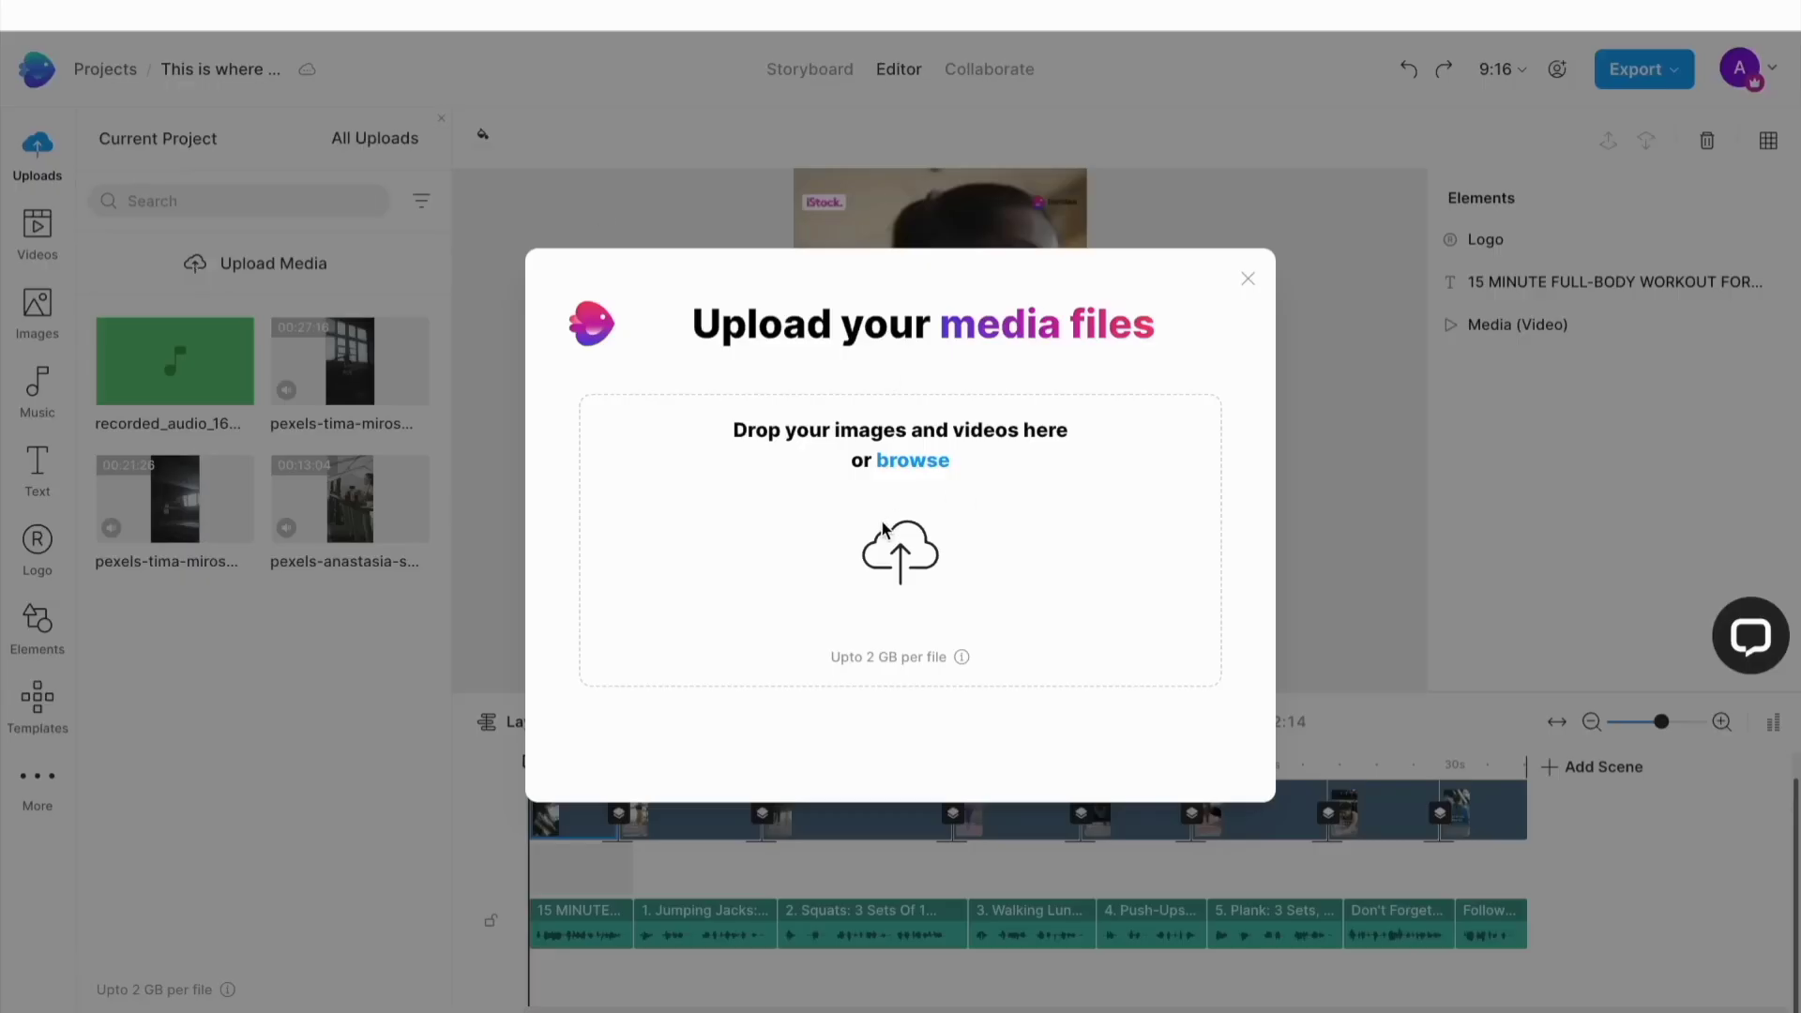
{"action": "left_click", "coordinate": [883, 530]}
{"action": "left_click", "coordinate": [669, 313]}
{"action": "left_click", "coordinate": [1351, 723]}
{"action": "left_click", "coordinate": [232, 384]}
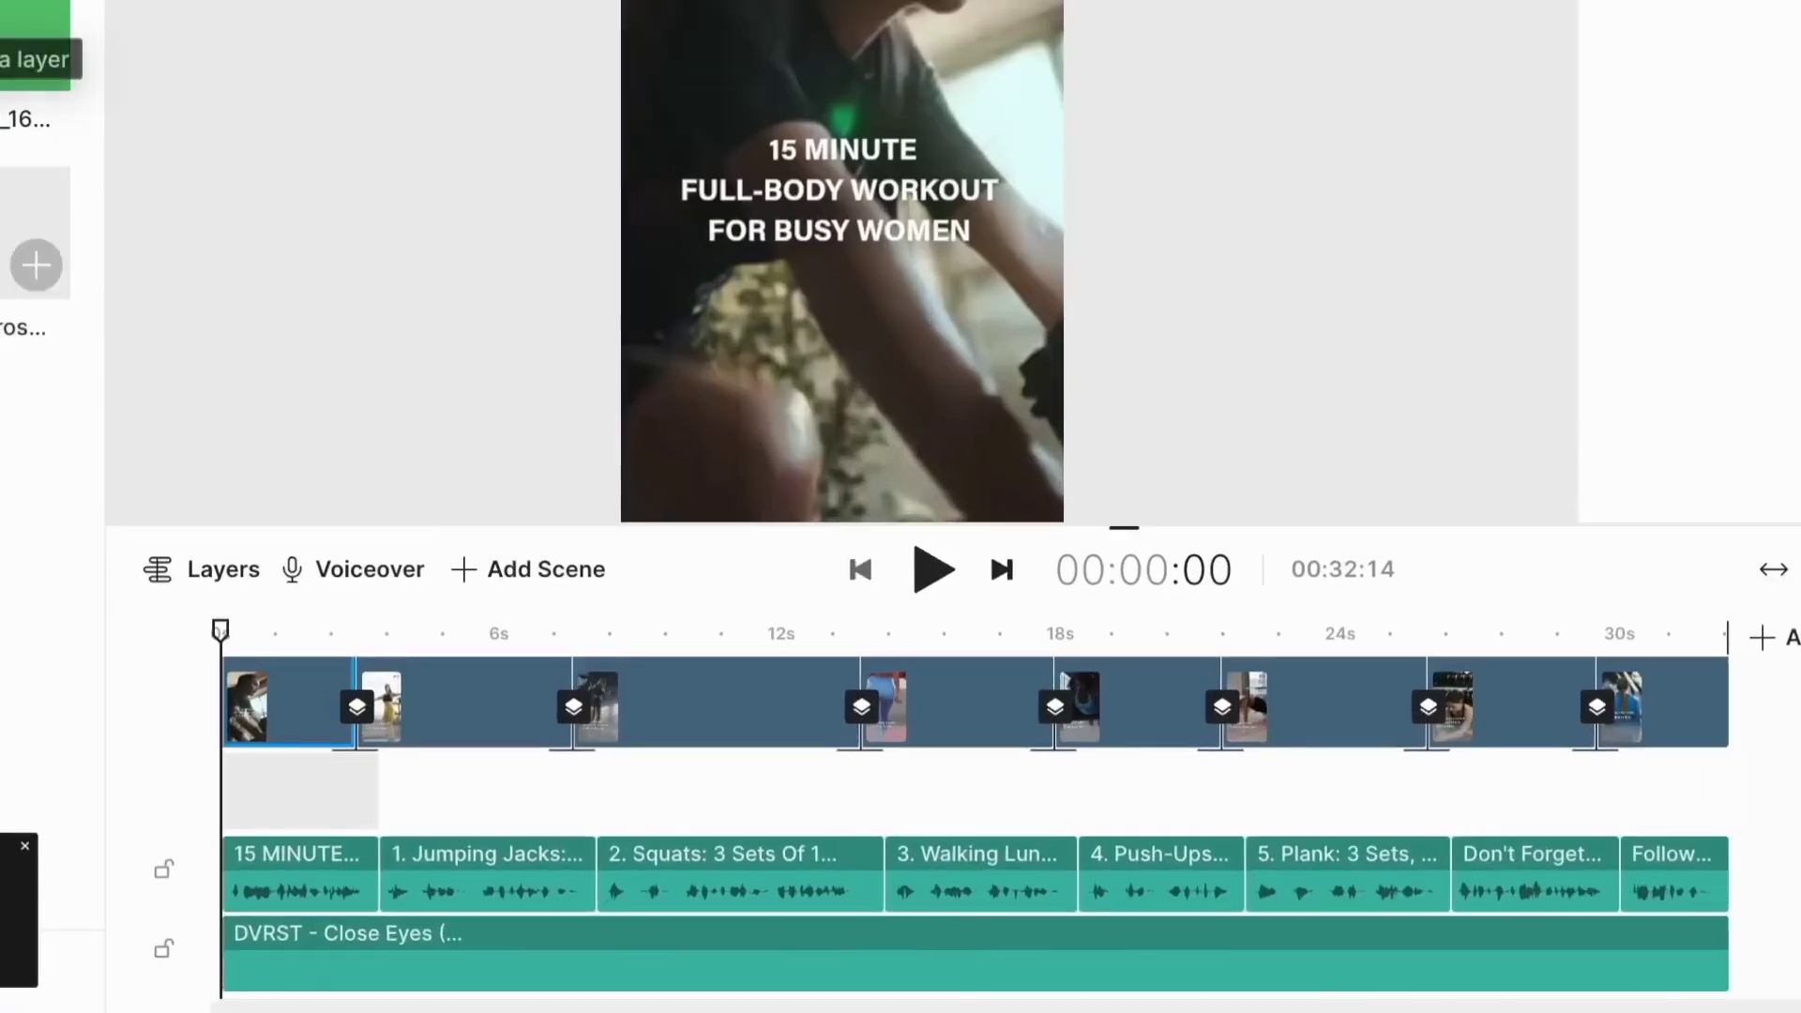
- Lower the volume of the DVRST - Close Eyes music track in its volume and fade settings
{"action": "left_click", "coordinate": [960, 928]}
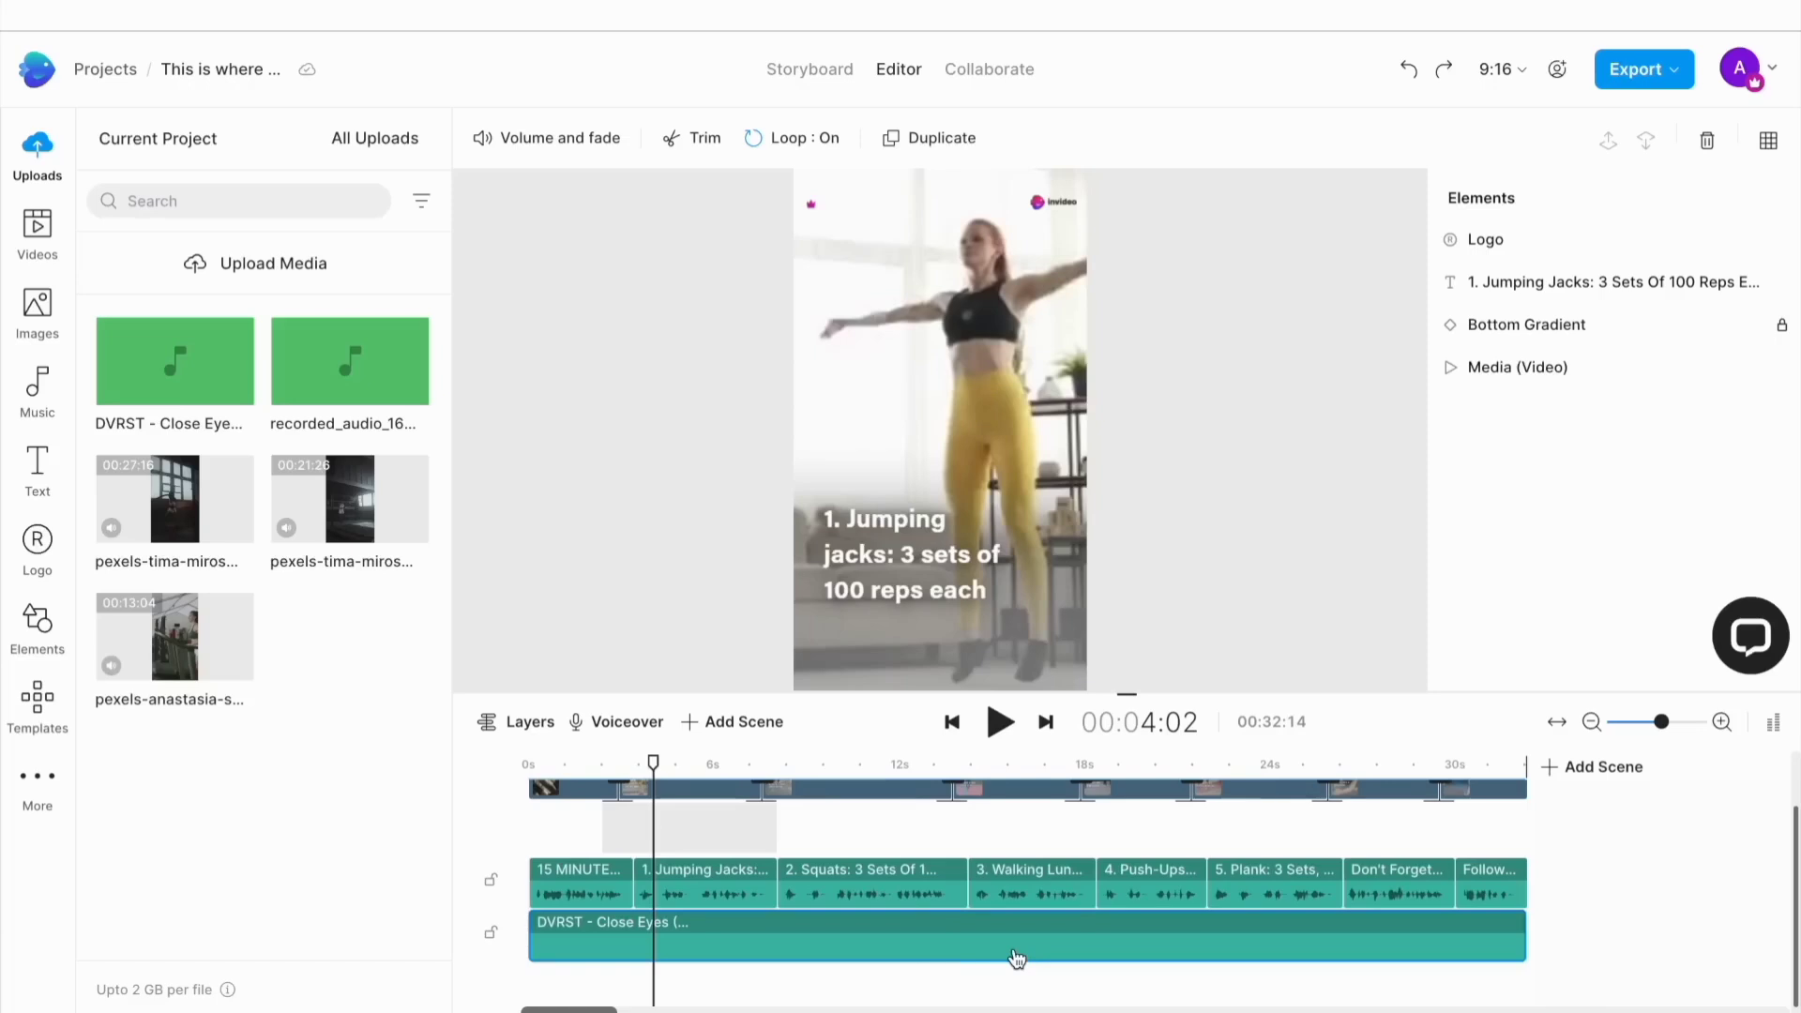
{"action": "left_click", "coordinate": [516, 138]}
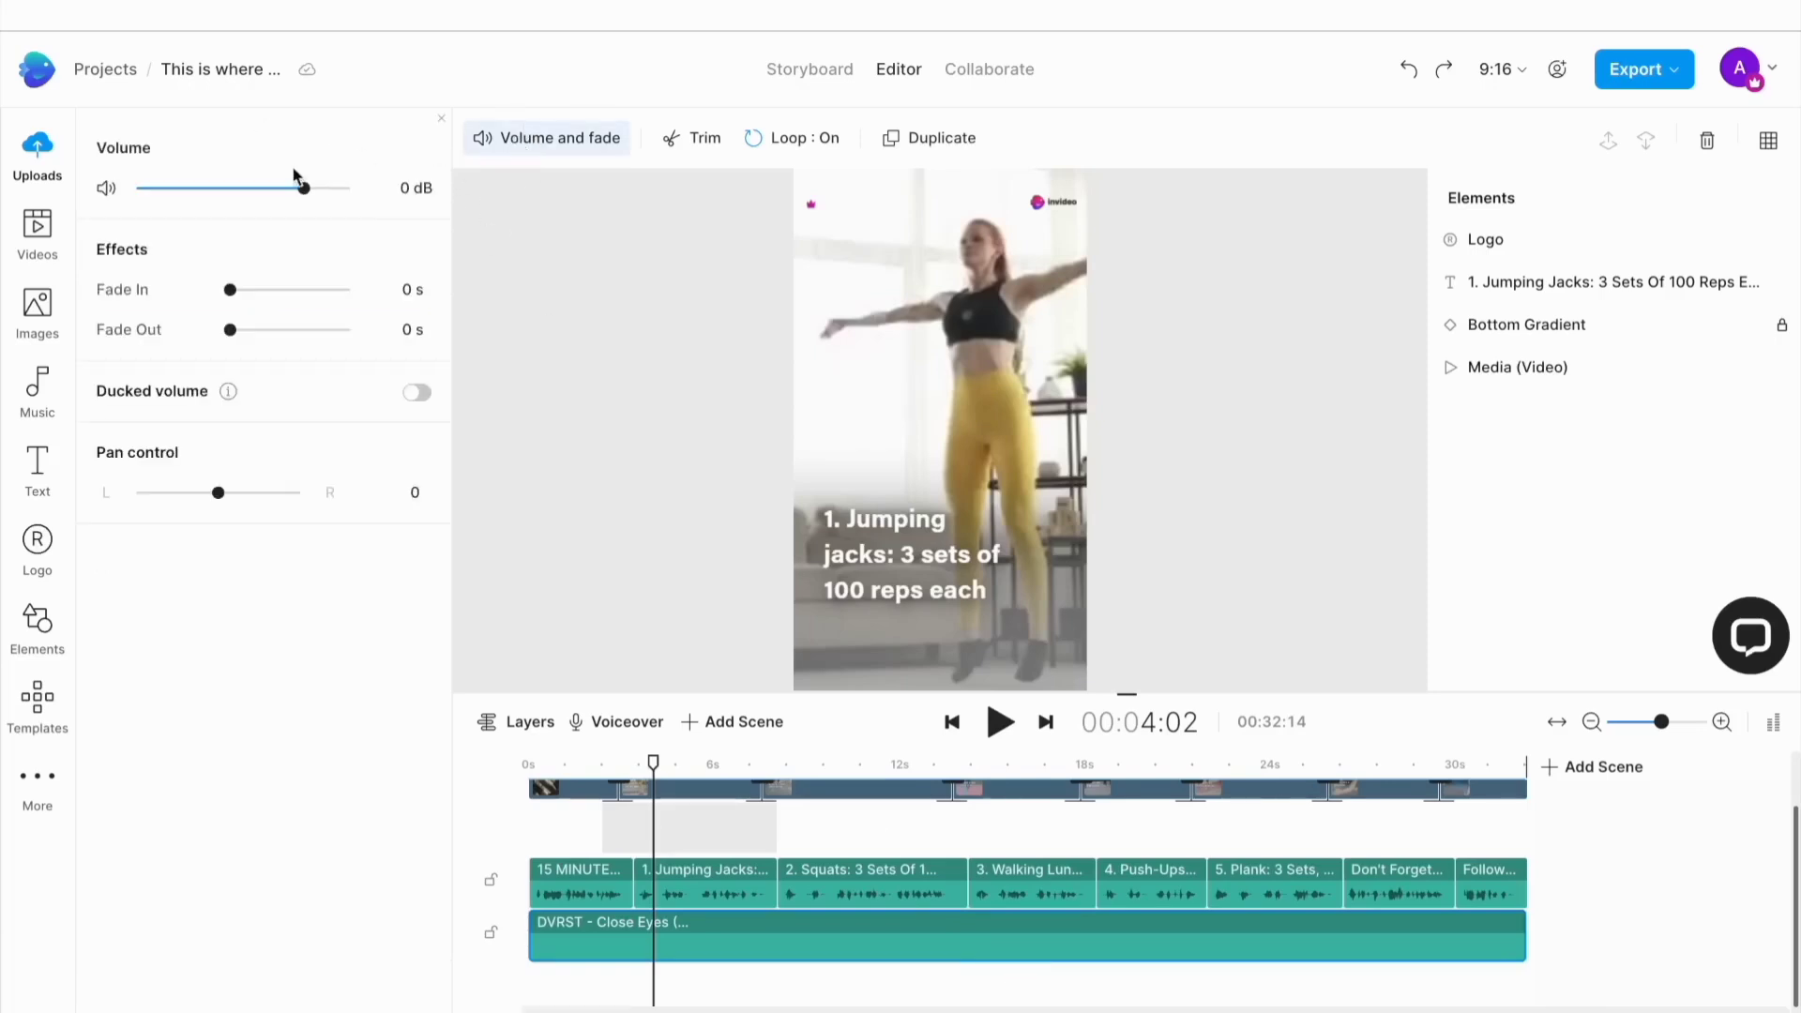
{"action": "left_click_drag", "start_coordinate": [294, 193], "coordinate": [250, 191]}
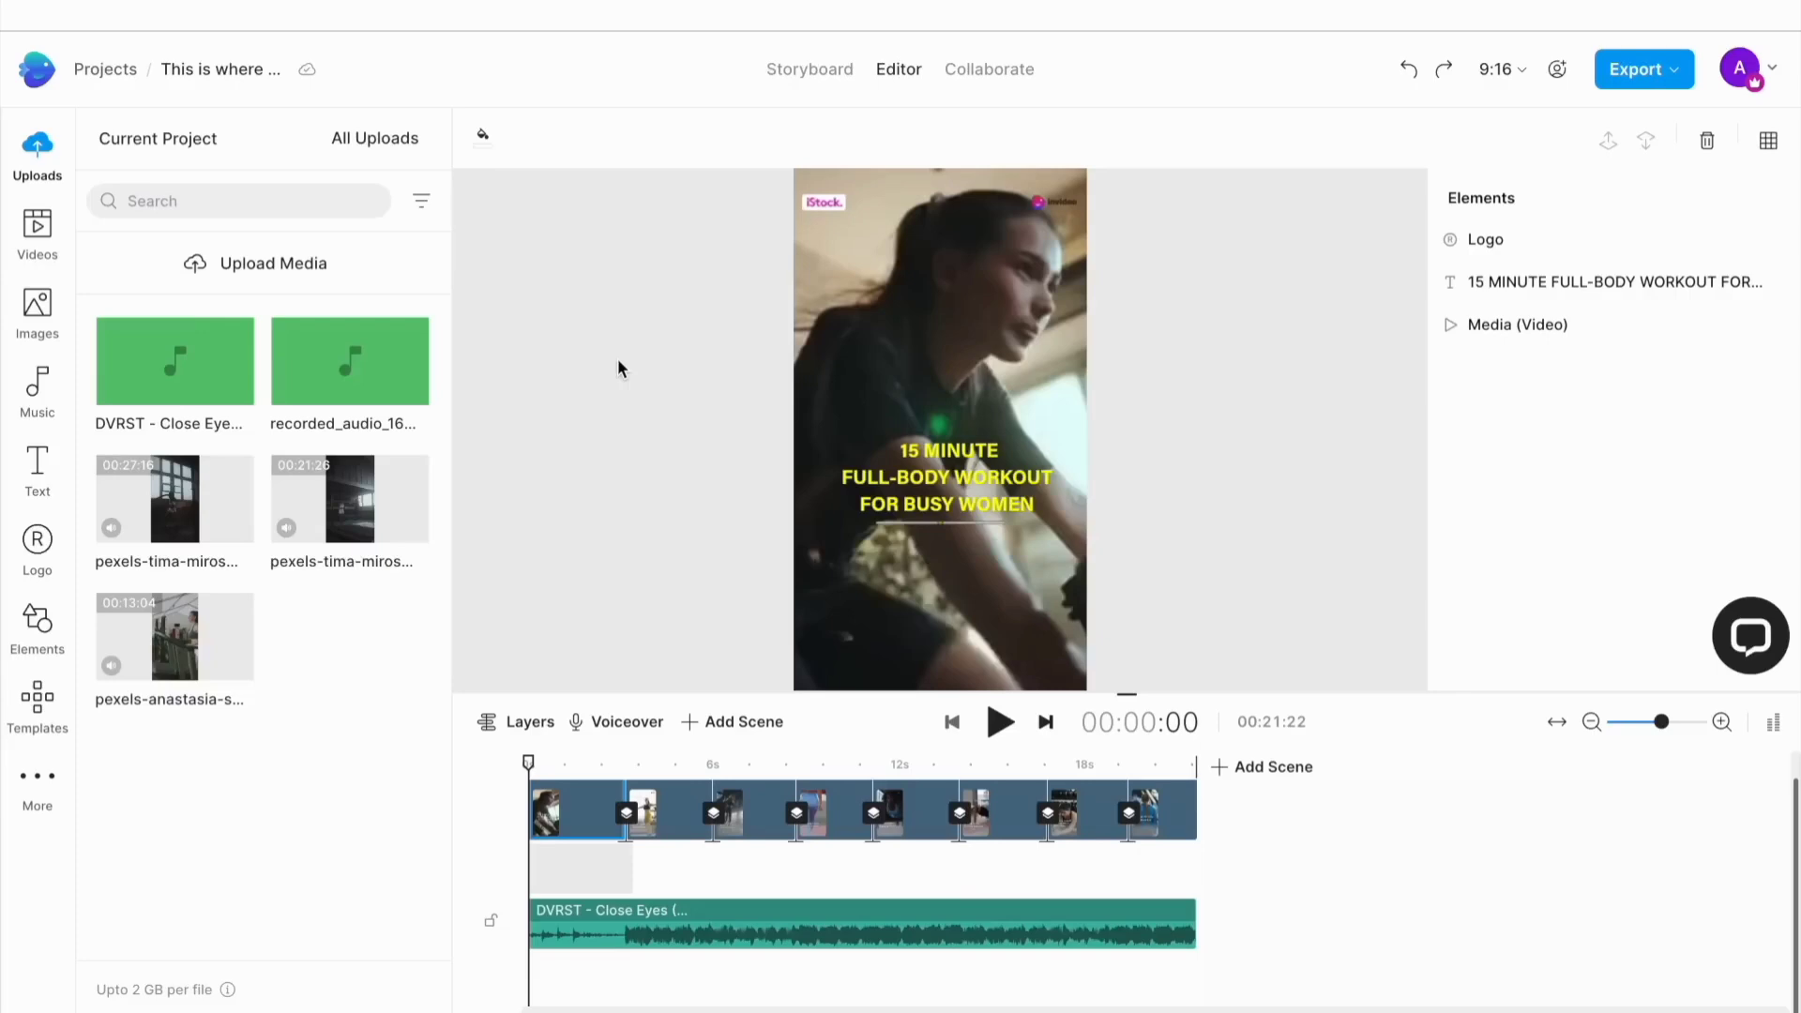
- Play the full workout video with its new music, and export it
{"action": "left_click", "coordinate": [999, 721]}
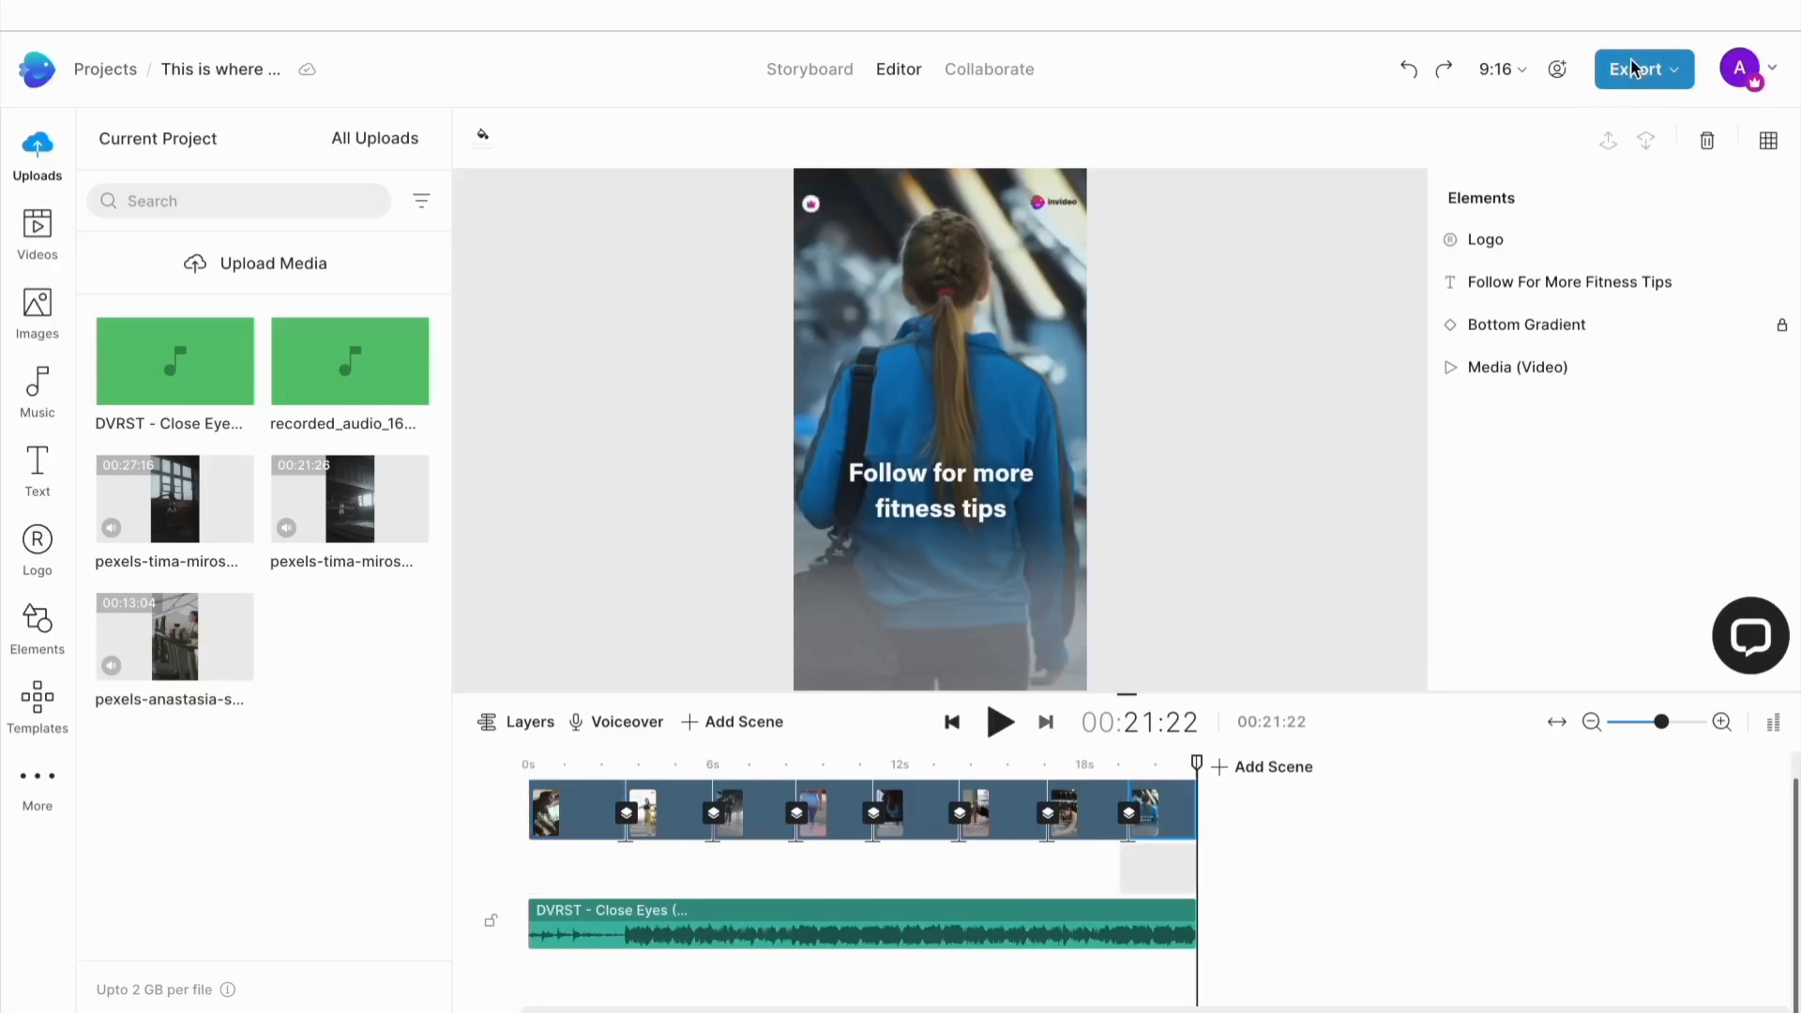
{"action": "left_click", "coordinate": [1548, 619]}
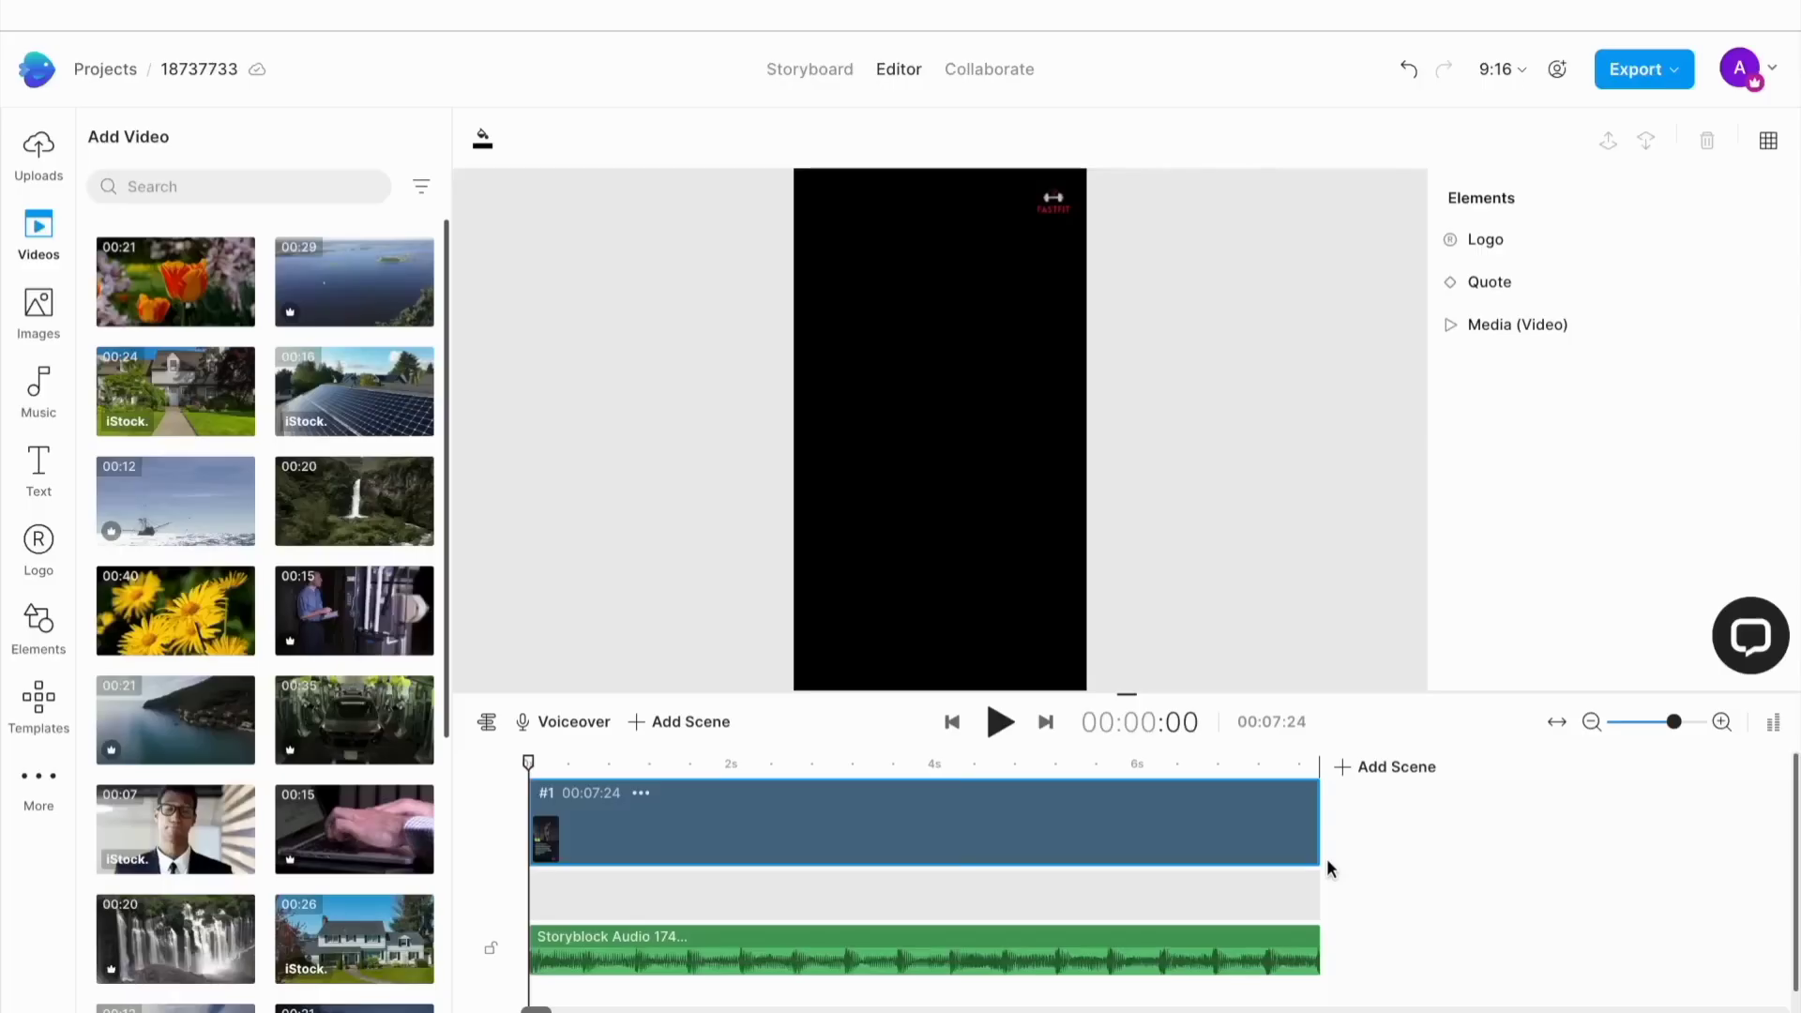
- Play the single-scene quote video in the other project
{"action": "left_click", "coordinate": [999, 722]}
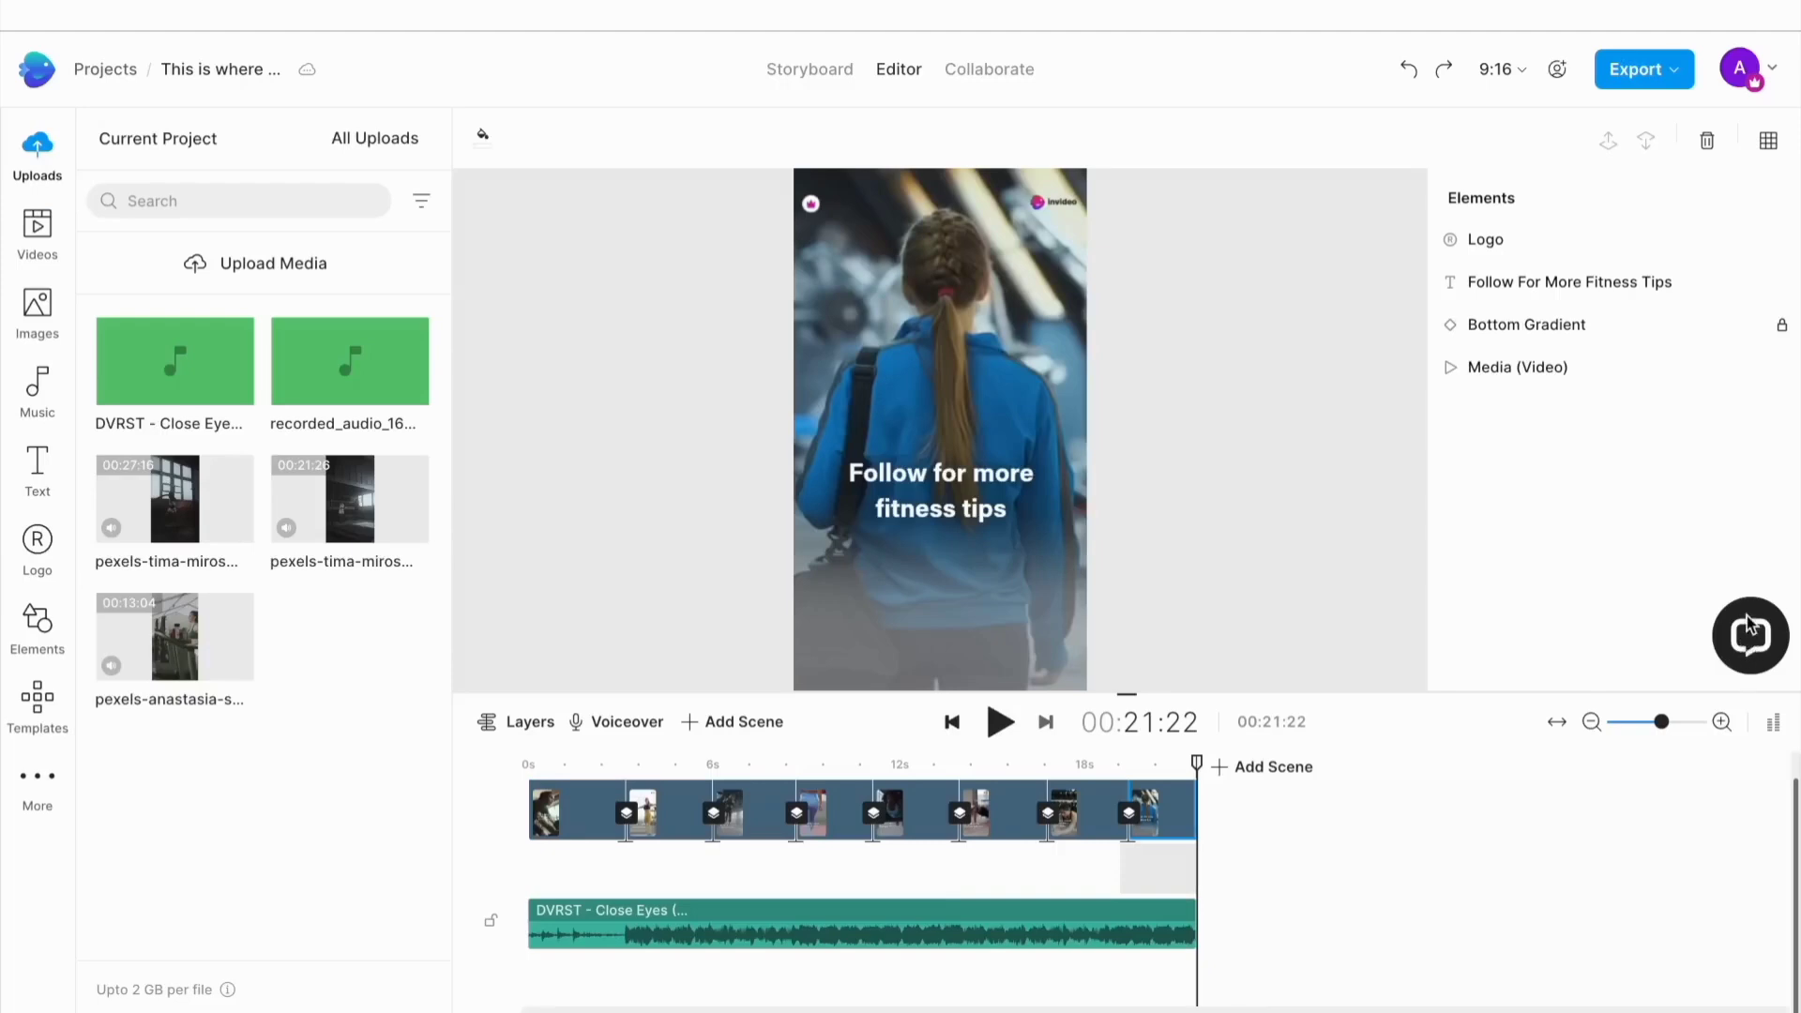
- Check InVideo's 24x7 support chat and minimise it, and open help.invideo.io to look over the help topics
{"action": "left_click", "coordinate": [1748, 635]}
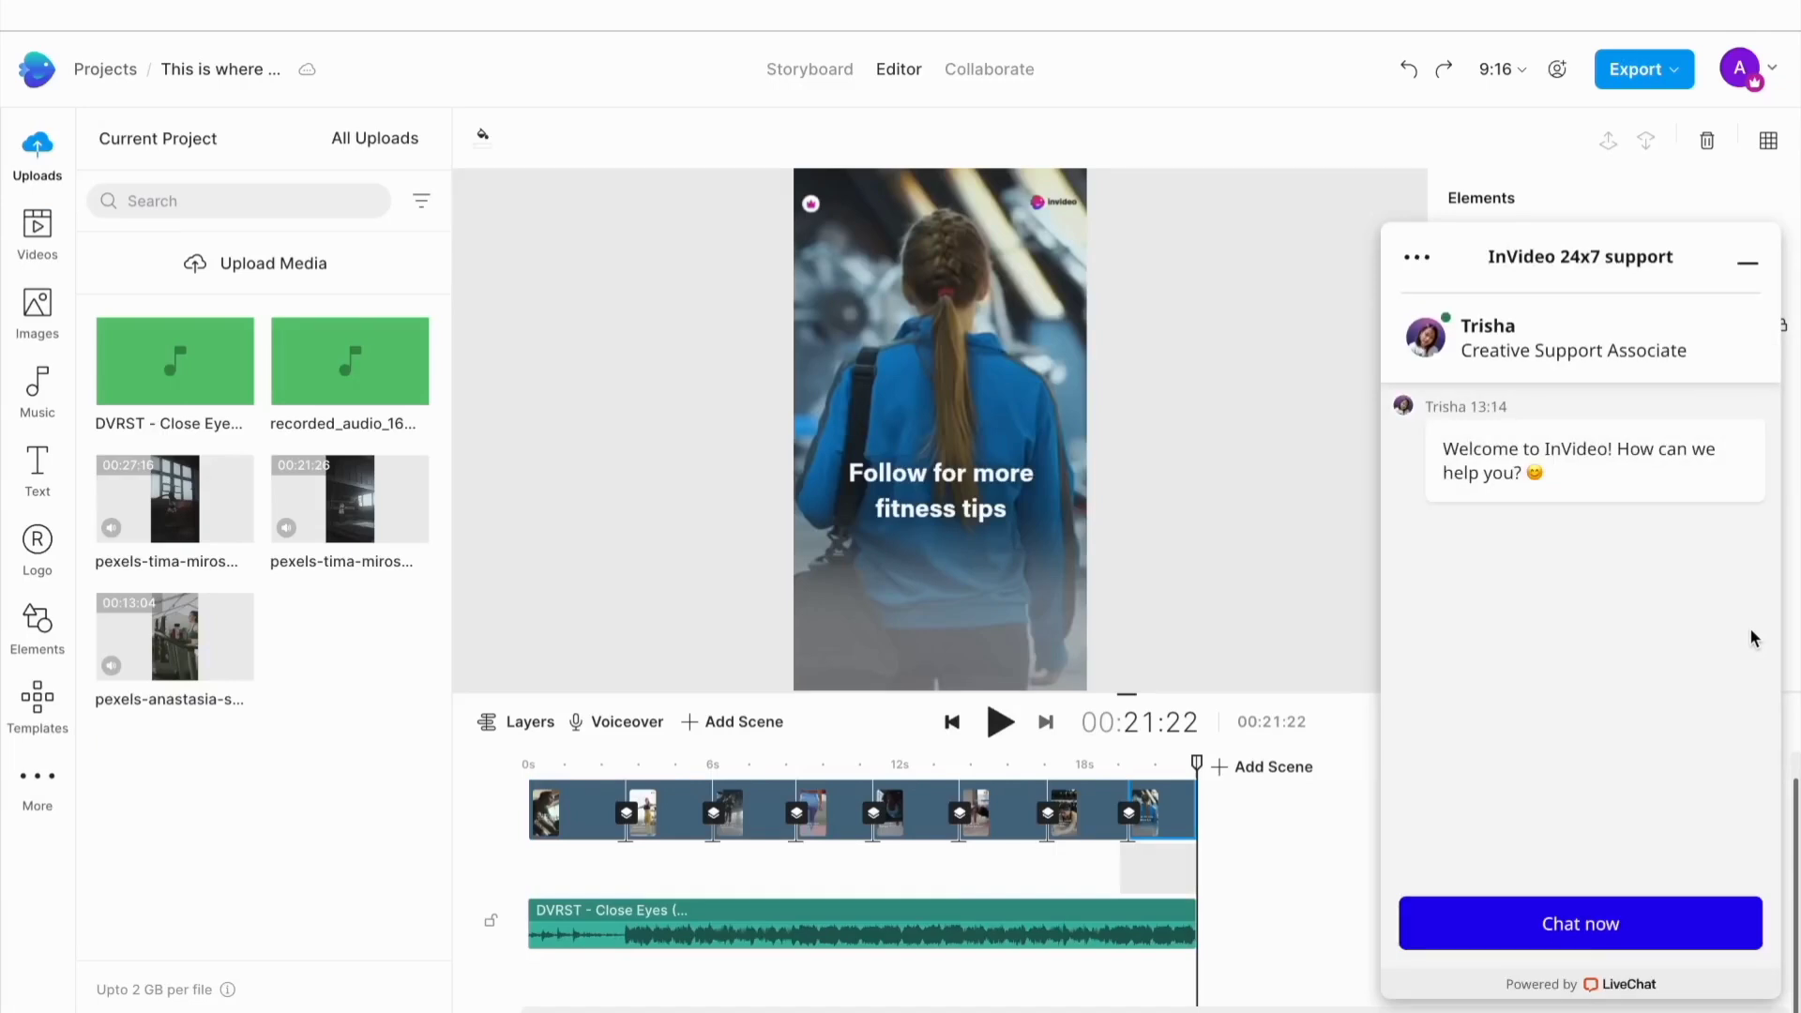
{"action": "left_click", "coordinate": [1748, 270]}
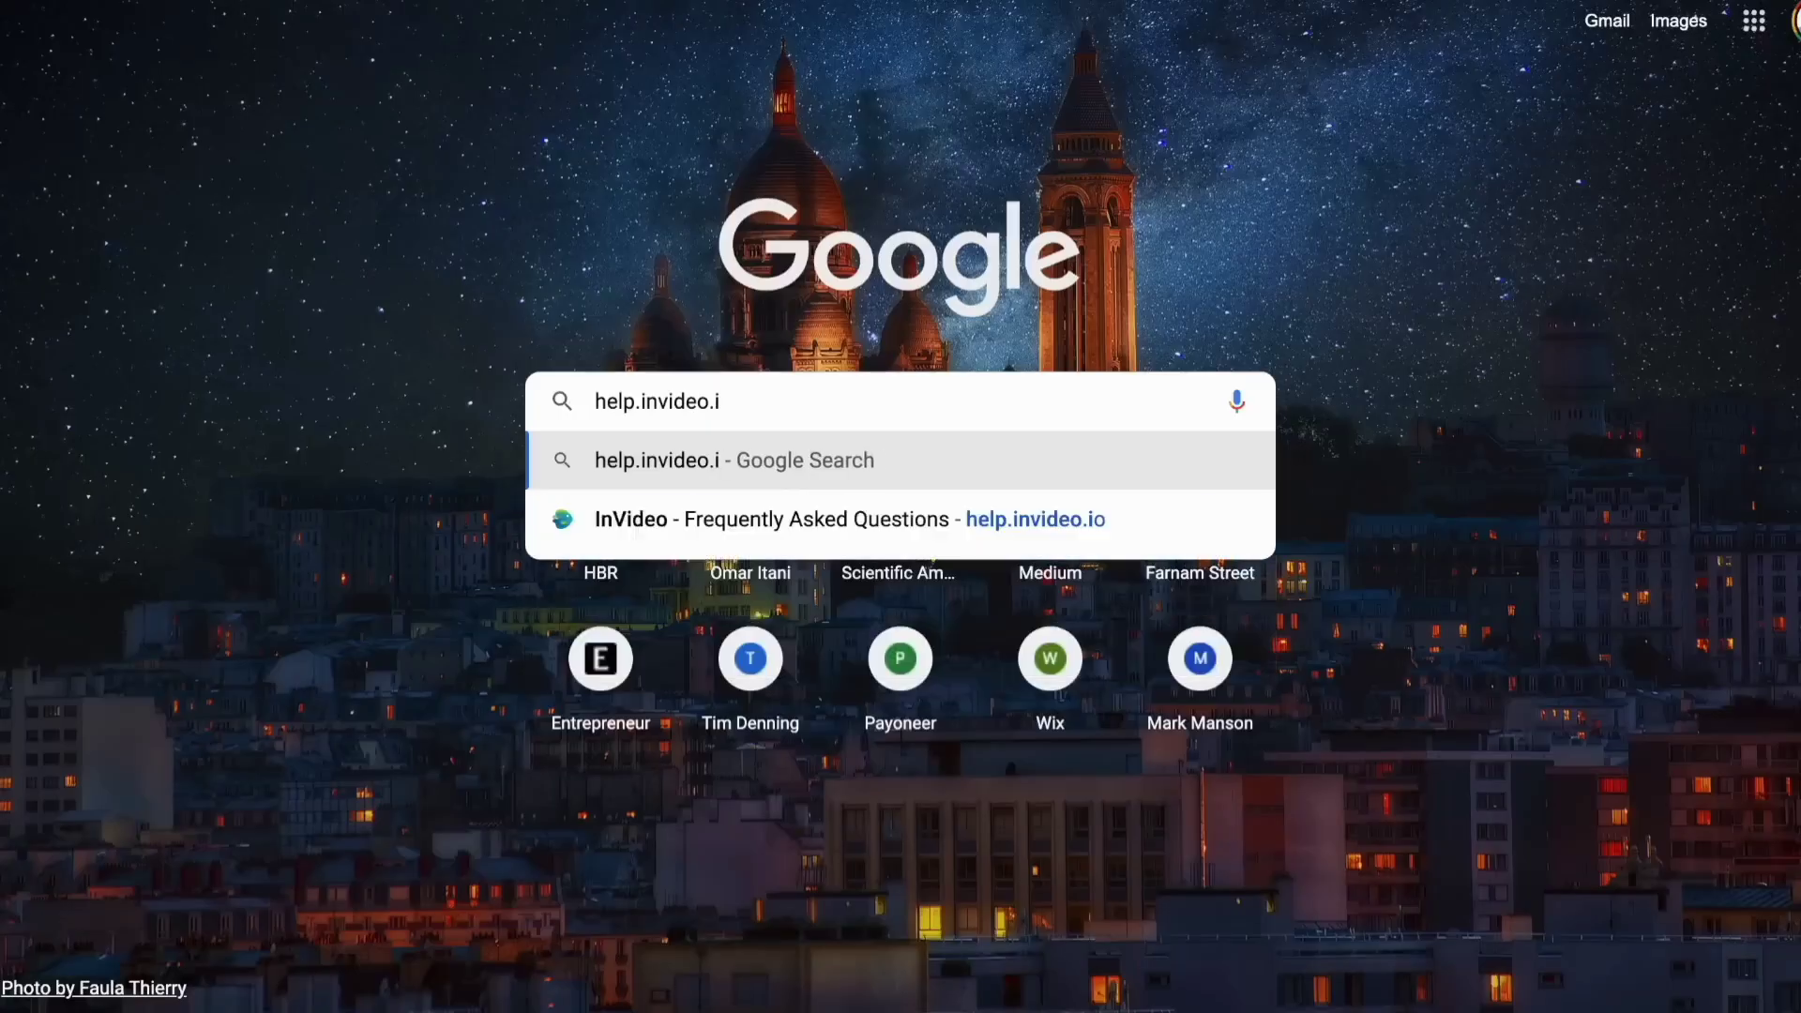
{"action": "type", "text": "o.io"}
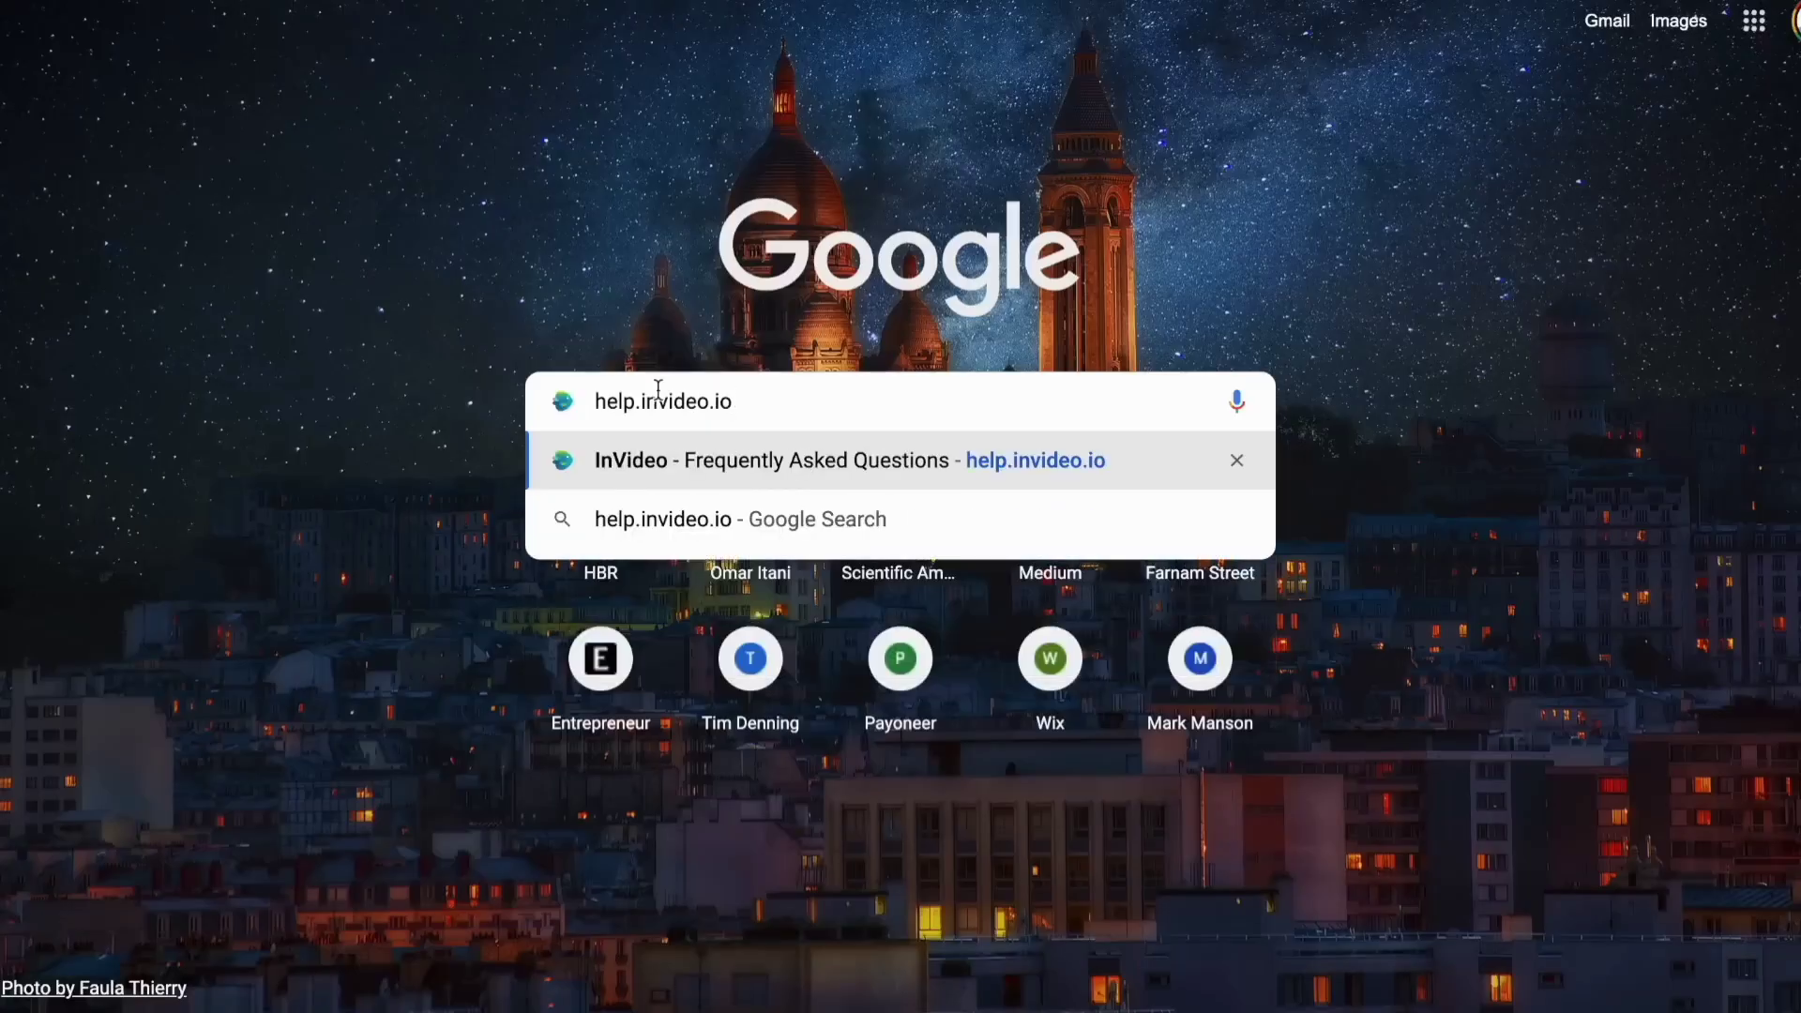
{"action": "left_click", "coordinate": [757, 469]}
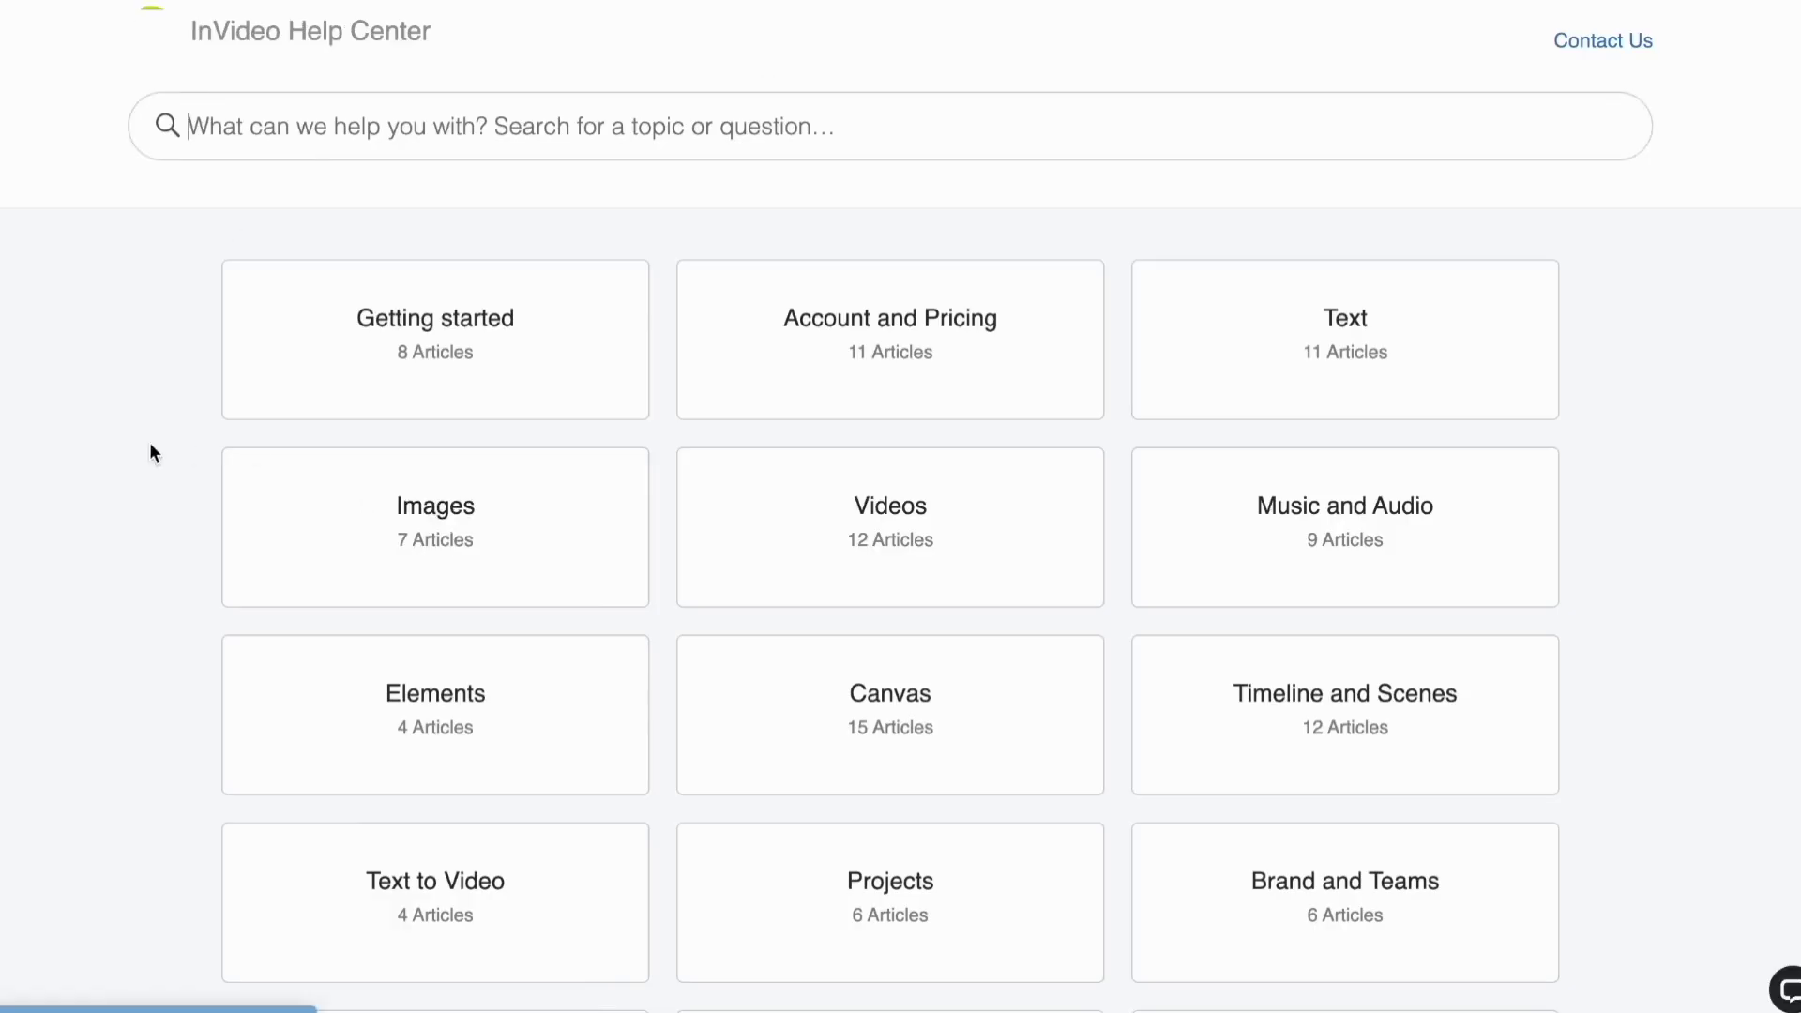
{"action": "scroll", "coordinate": [98, 508], "scroll_direction": "down", "scroll_amount": 1}
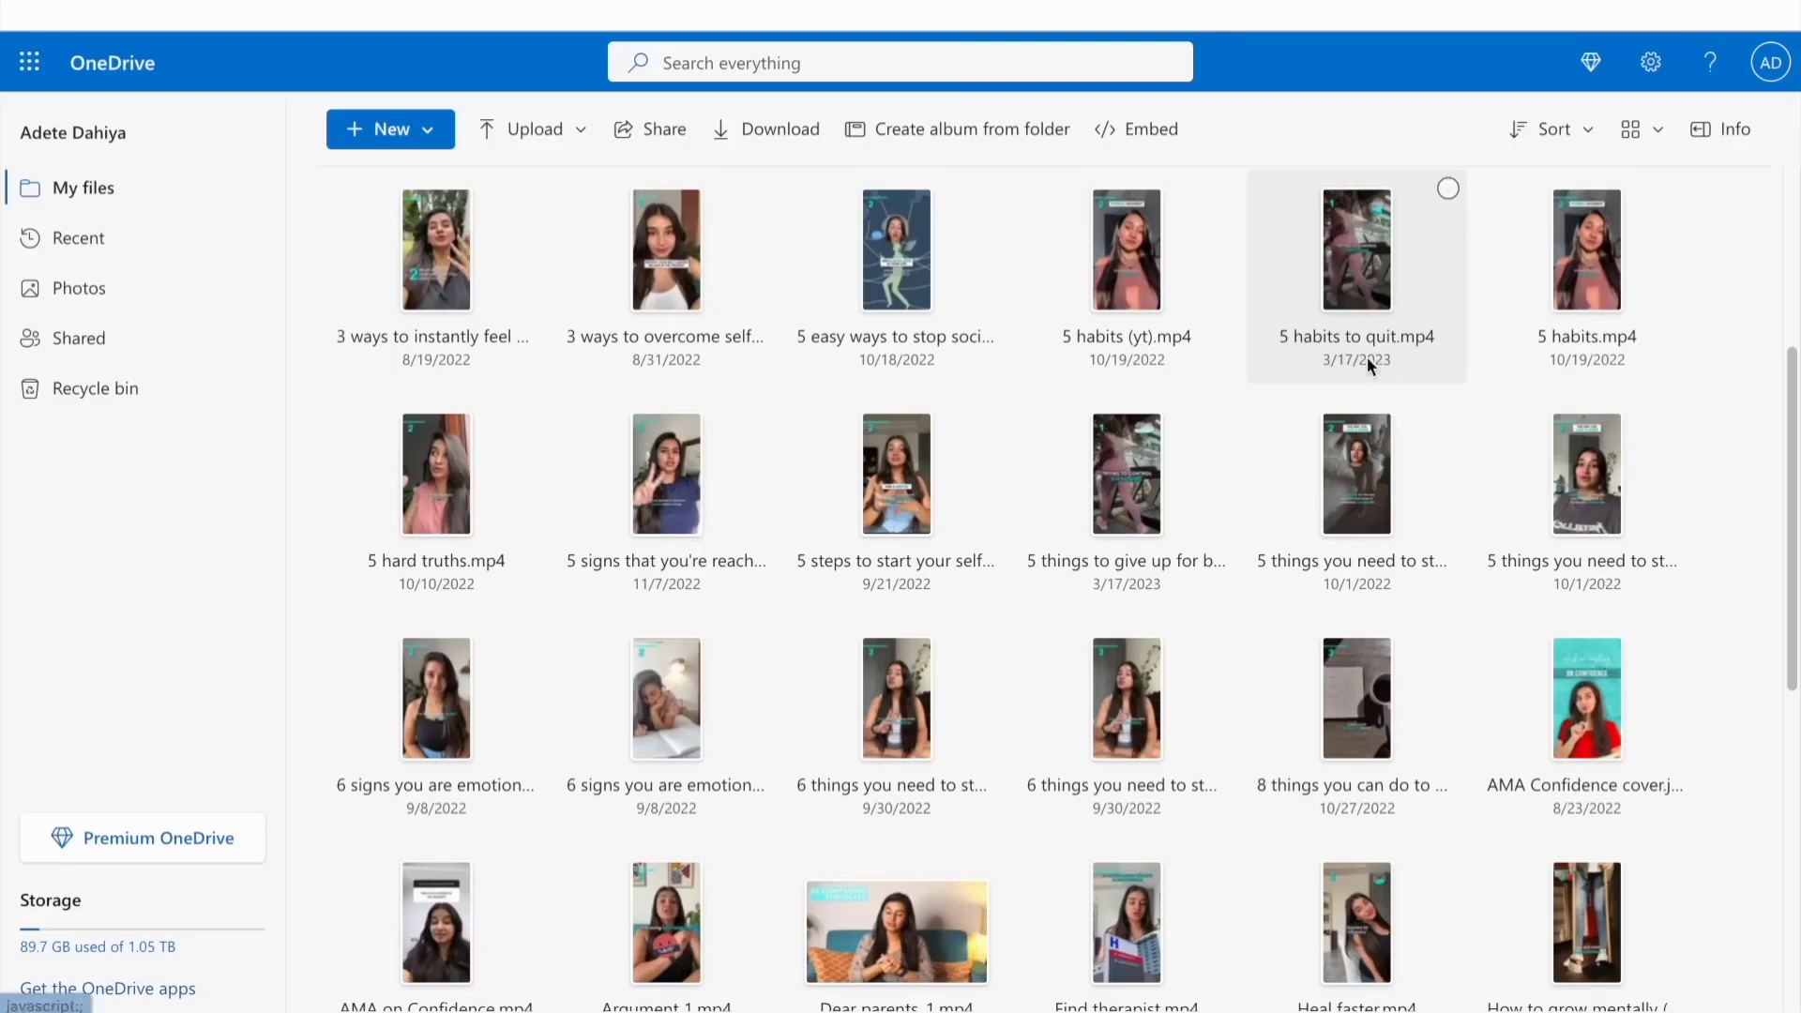
- Browse the stored videos in the My files section of OneDrive
{"action": "scroll", "coordinate": [1694, 391], "scroll_direction": "down", "scroll_amount": 2}
{"action": "scroll", "coordinate": [1694, 393], "scroll_direction": "down", "scroll_amount": 5}
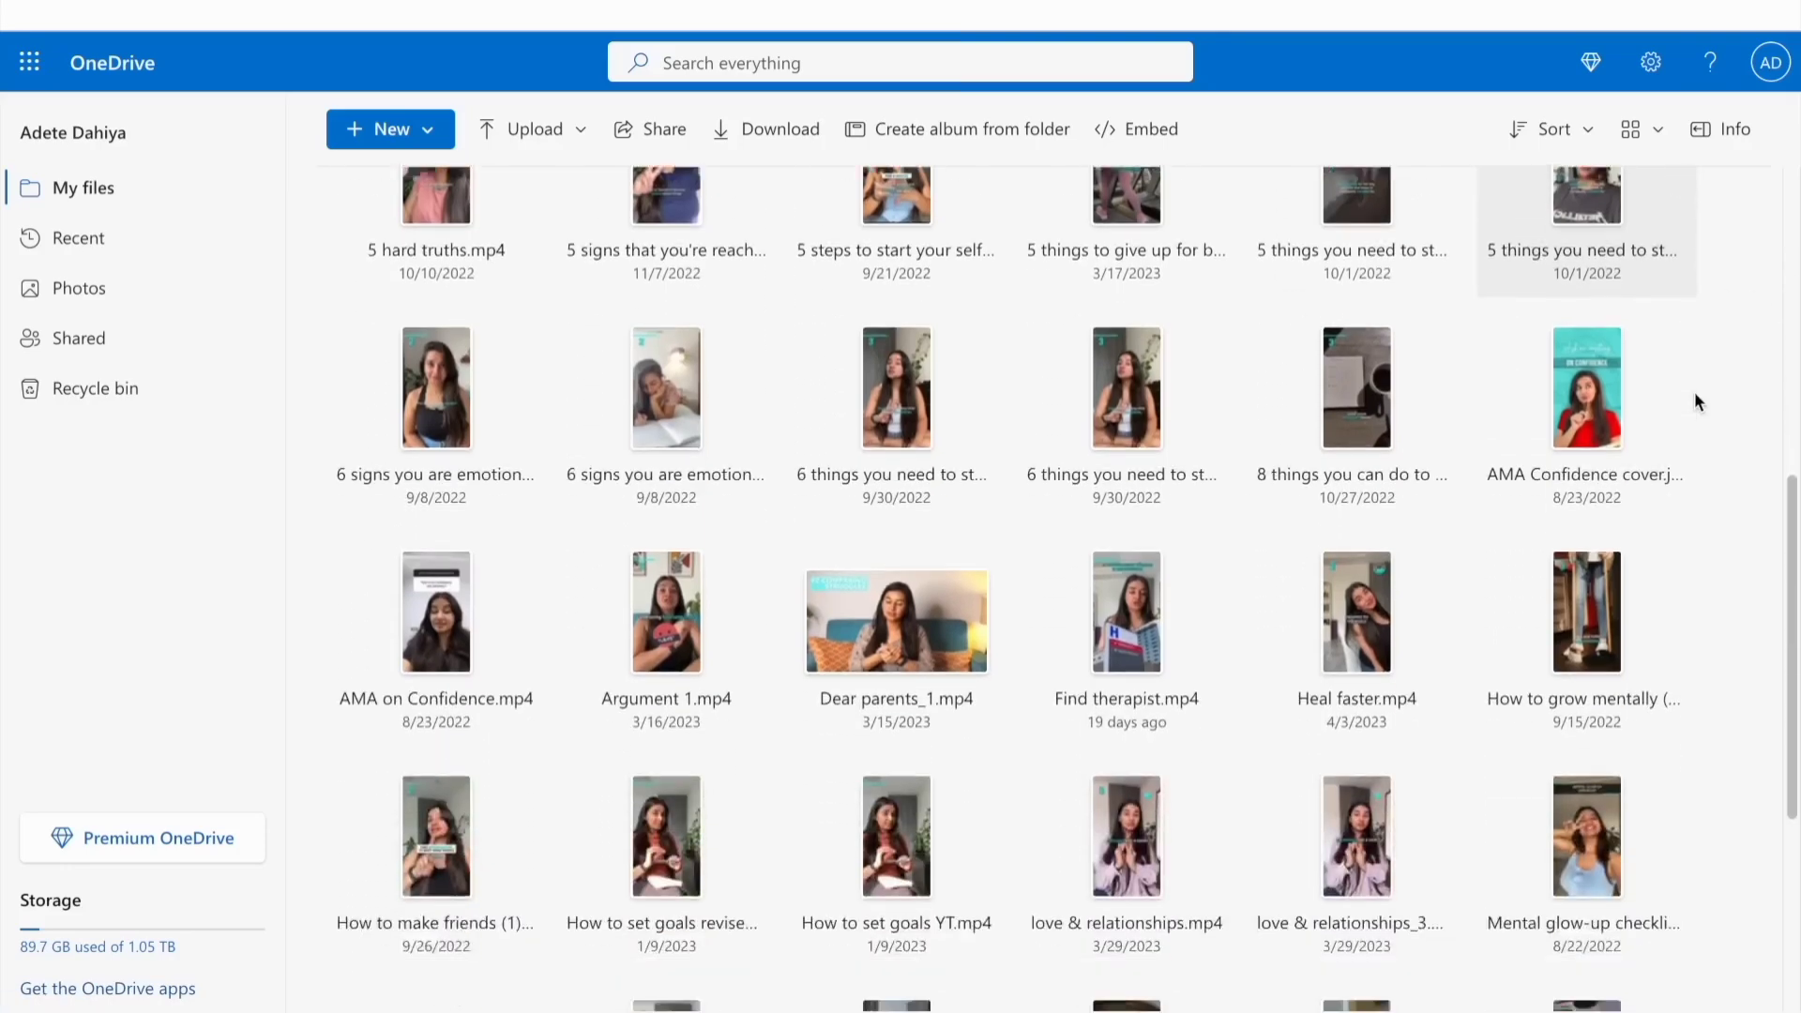